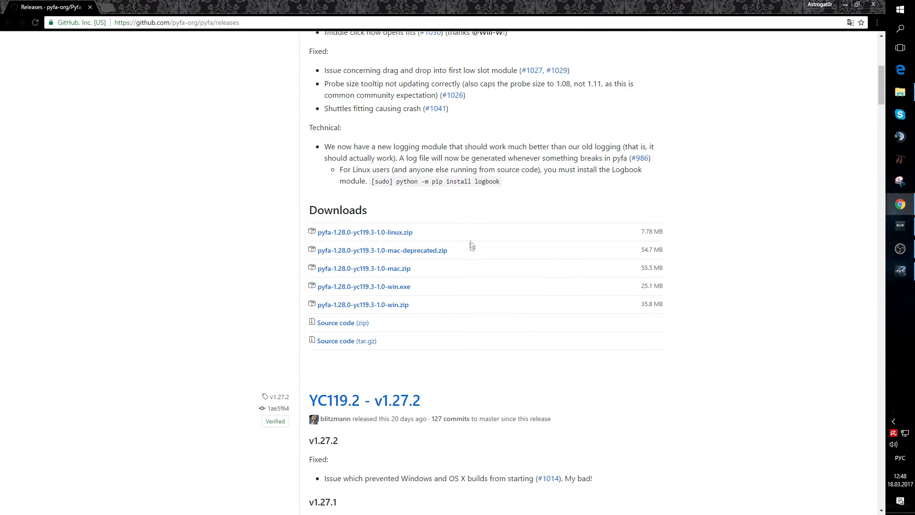
Step: Download the Windows installer pyfa-1.28.0-yc119.3-1.0-win.exe from the release's downloads and save it to the desktop
{"action": "left_click", "coordinate": [389, 289]}
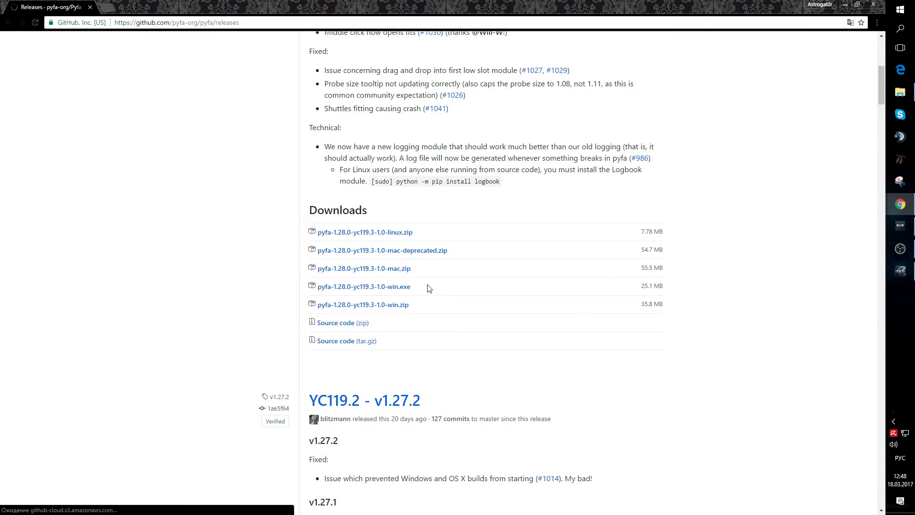
{"action": "left_click", "coordinate": [491, 355]}
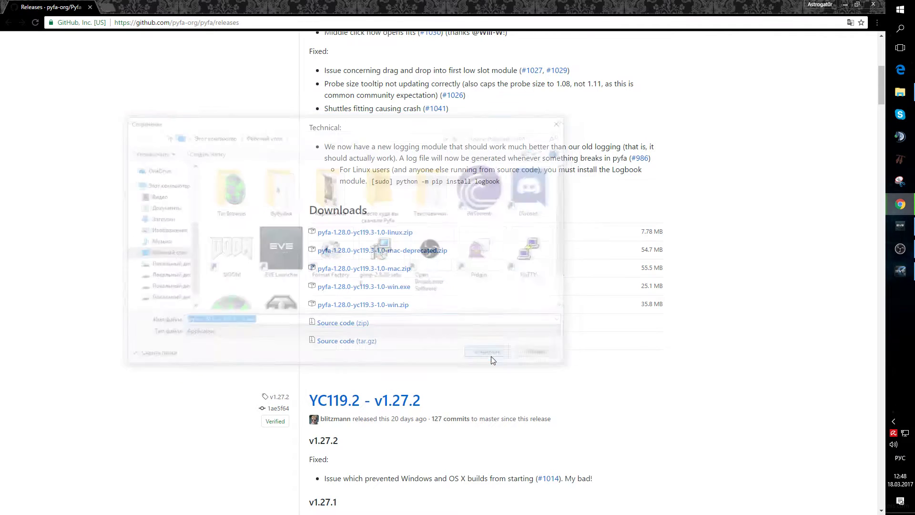
{"action": "scroll", "coordinate": [108, 406], "scroll_direction": "down", "scroll_amount": 1}
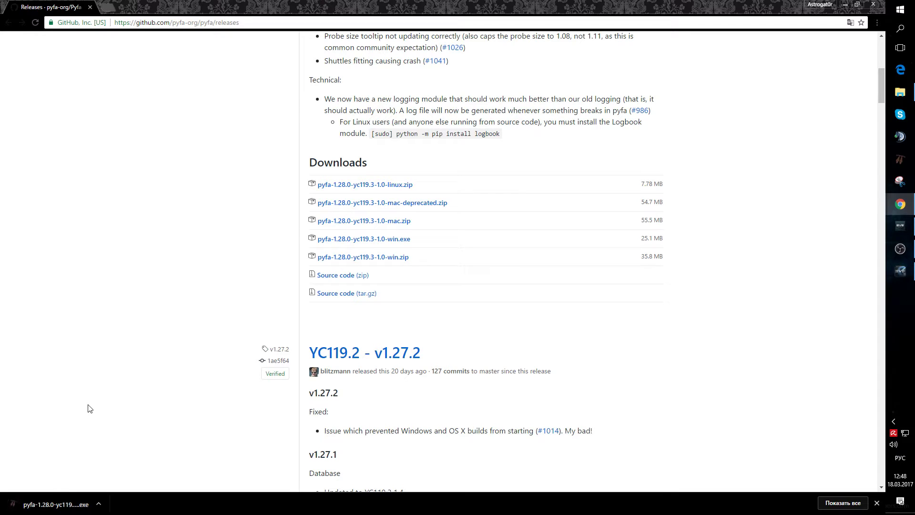
Step: Run the downloaded pyfa installer and accept its license agreement
{"action": "left_click", "coordinate": [61, 507]}
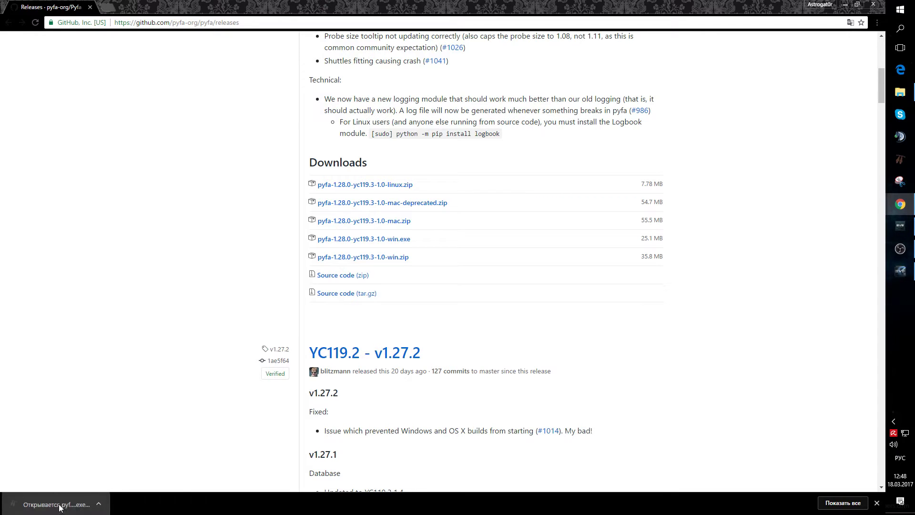
{"action": "left_click", "coordinate": [495, 339]}
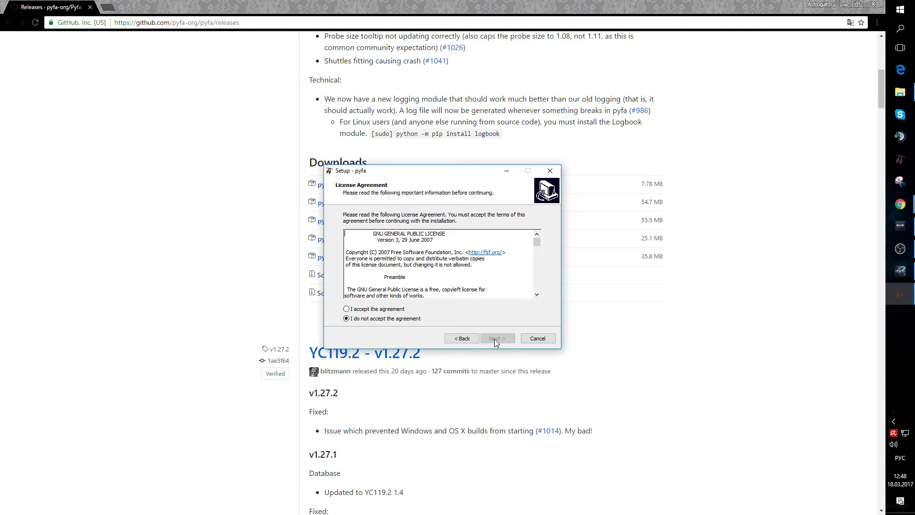
{"action": "left_click", "coordinate": [374, 310]}
{"action": "left_click", "coordinate": [502, 342]}
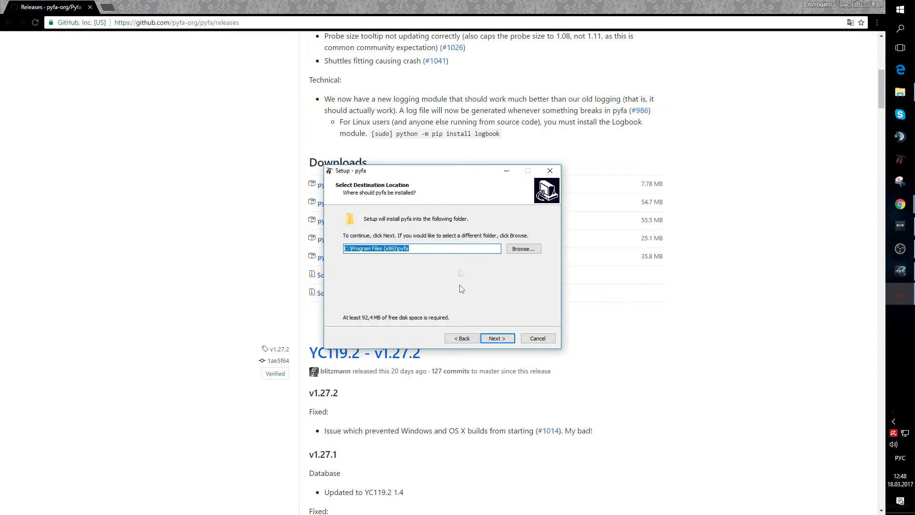
Step: Install pyfa in the default folder with a Start Menu folder and desktop icon, launching the program on completion
{"action": "left_click", "coordinate": [498, 342]}
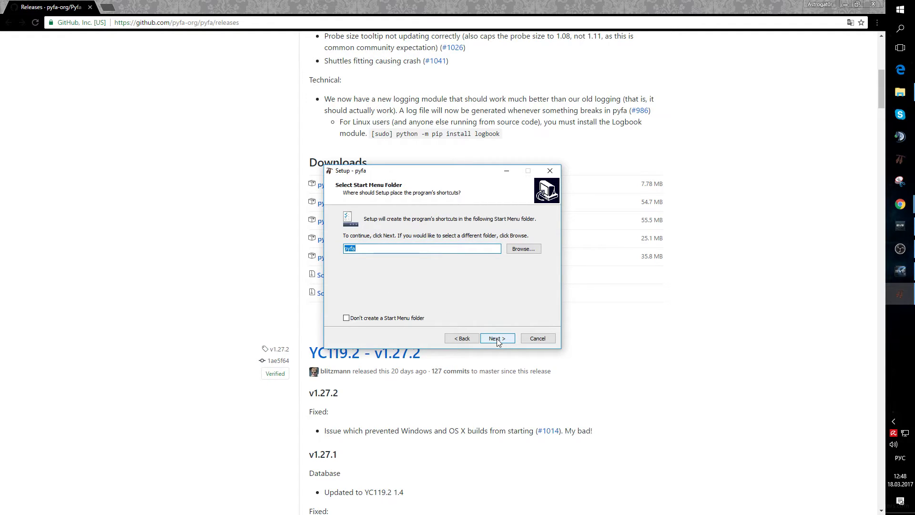
{"action": "left_click", "coordinate": [498, 341]}
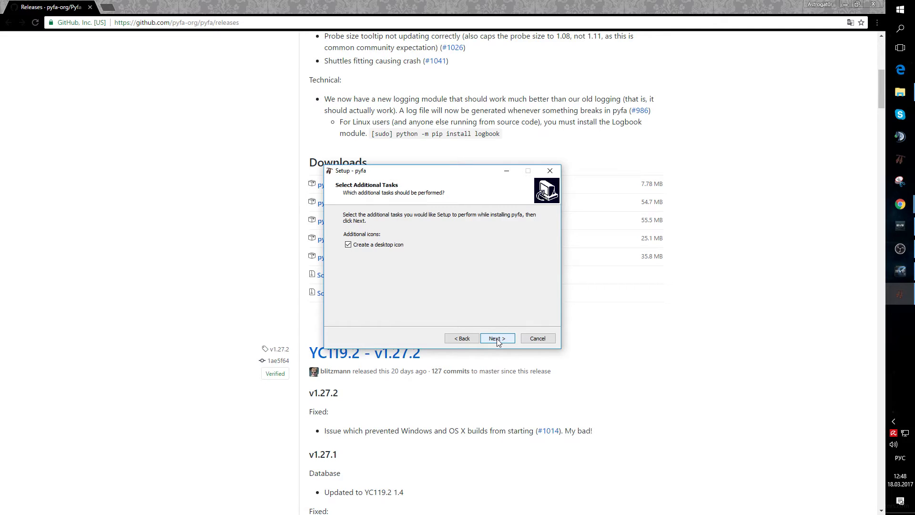
{"action": "left_click", "coordinate": [497, 339]}
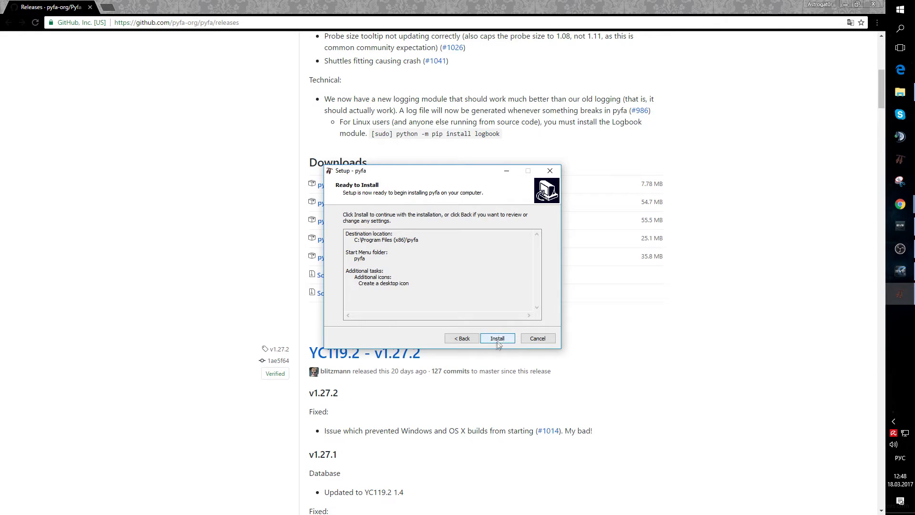
{"action": "left_click", "coordinate": [504, 343]}
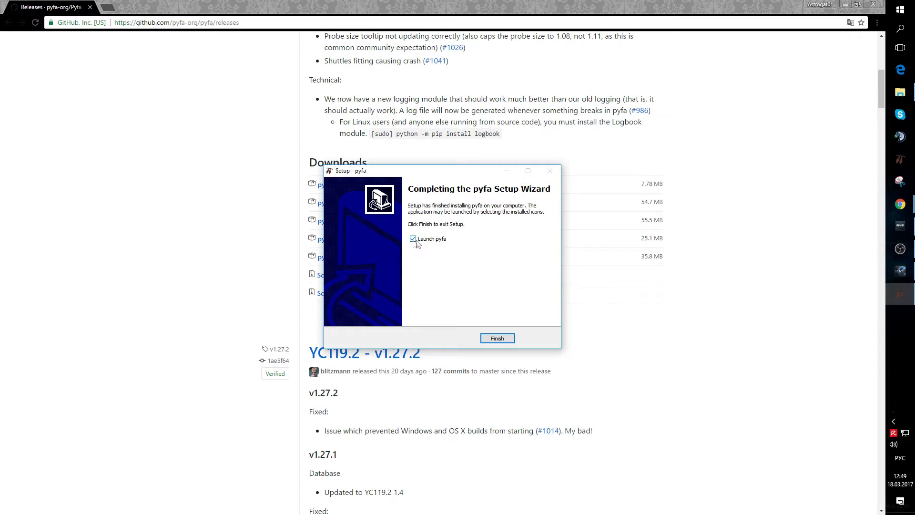
{"action": "left_click", "coordinate": [496, 338]}
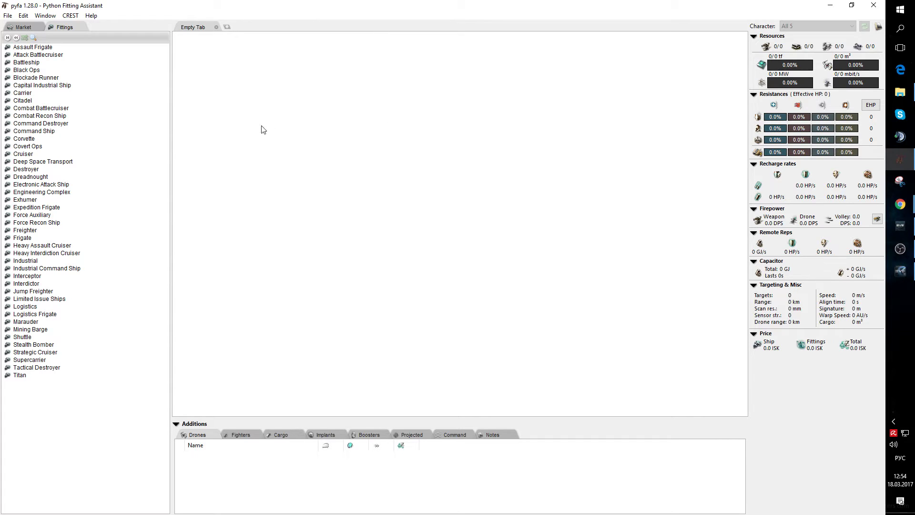
Step: In the Character Editor, create a character named "Дартаньян3000" and open its API settings
{"action": "left_click", "coordinate": [42, 17]}
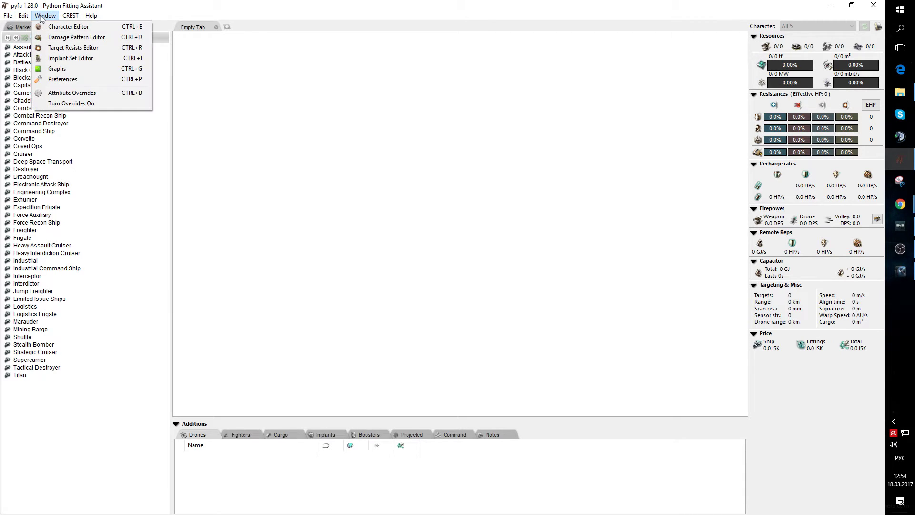
{"action": "left_click", "coordinate": [56, 28]}
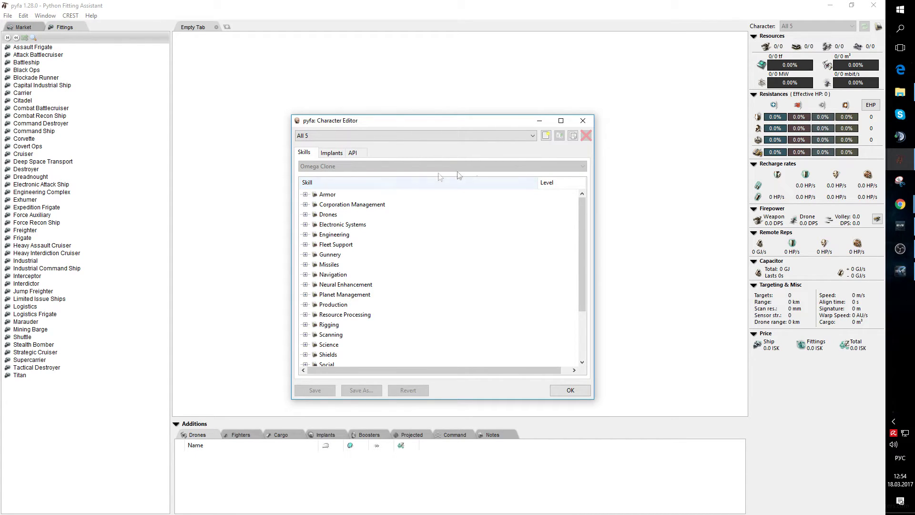
{"action": "left_click", "coordinate": [546, 136]}
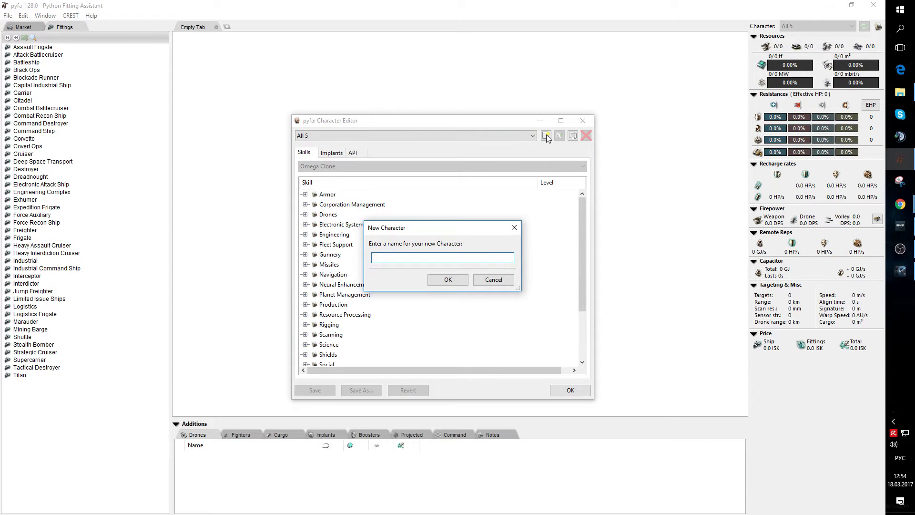
{"action": "type", "text": "Дартаньян3000"}
{"action": "key", "text": "Return"}
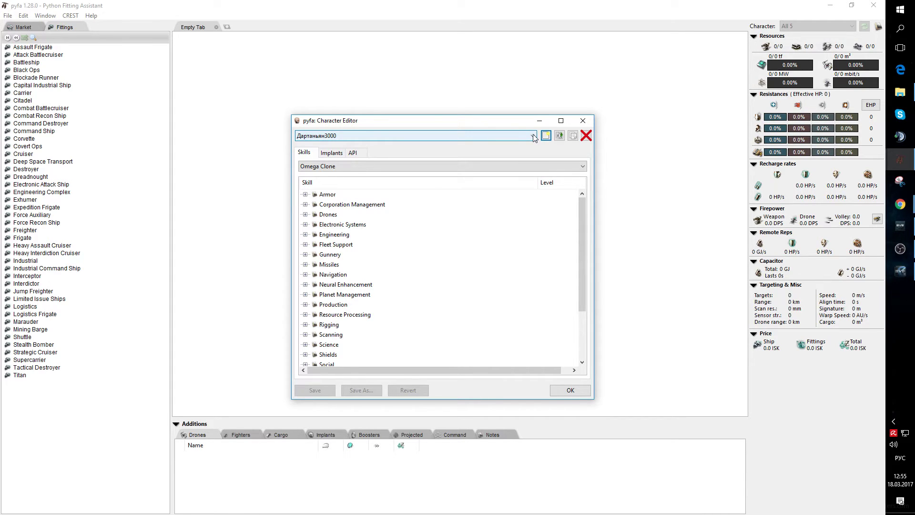
{"action": "left_click", "coordinate": [353, 153]}
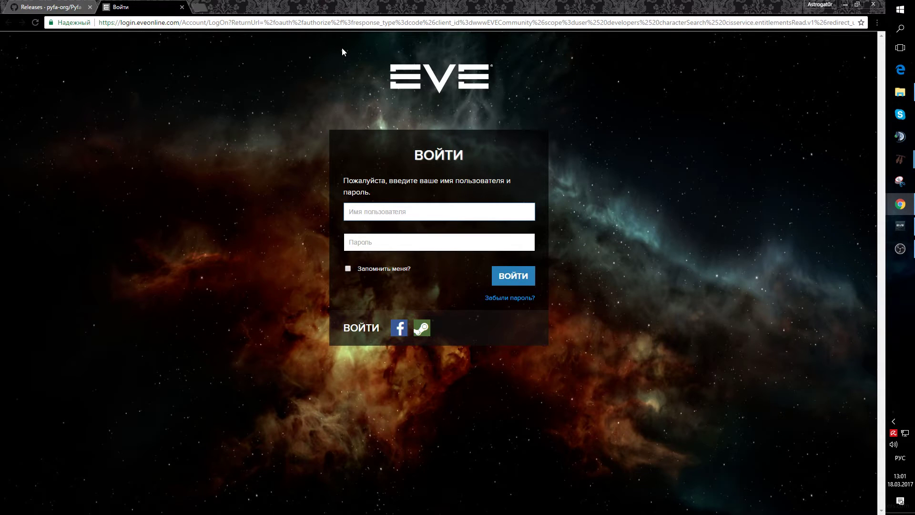
Step: Sign in on the EVE login page in the browser with the account username and the account password
{"action": "left_click", "coordinate": [379, 212]}
{"action": "type", "text": "B"}
{"action": "key", "text": "BackSpace"}
{"action": "key", "text": "alt+shift"}
{"action": "type", "text": "D"}
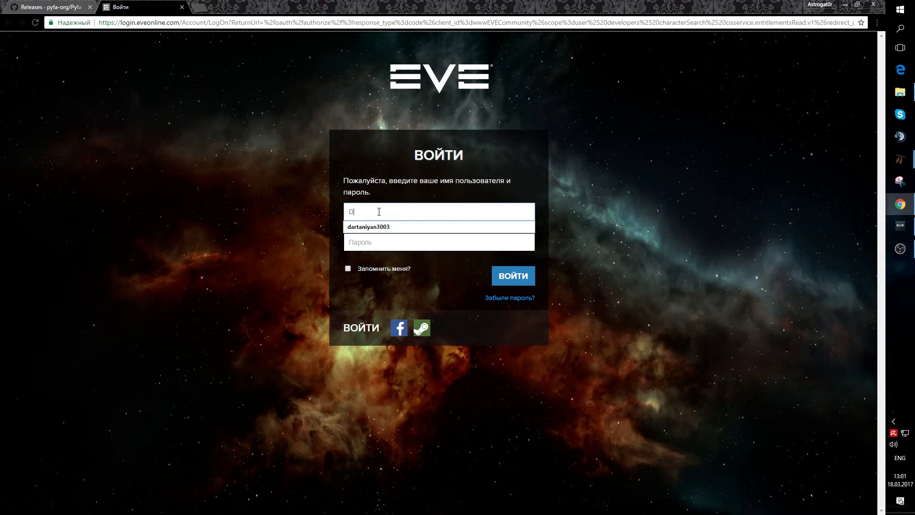
{"action": "key", "text": "Down"}
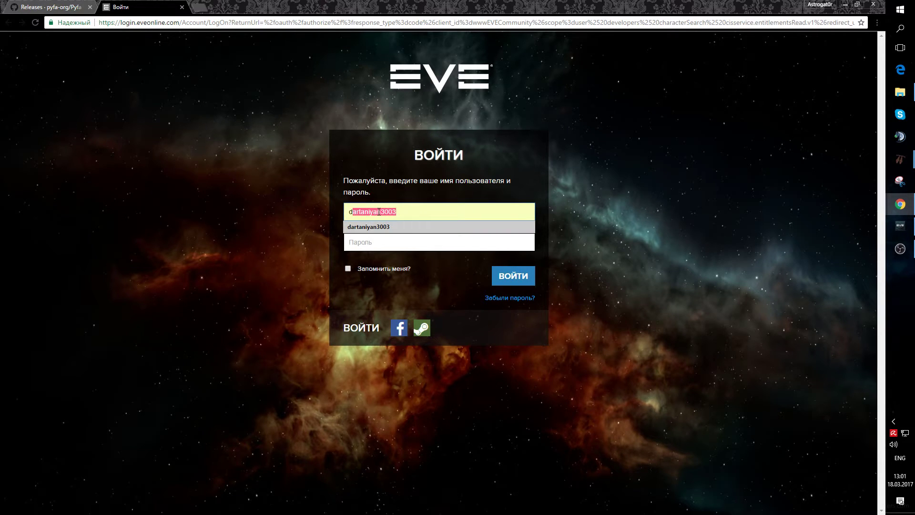
{"action": "left_click", "coordinate": [383, 227]}
{"action": "left_click", "coordinate": [380, 240]}
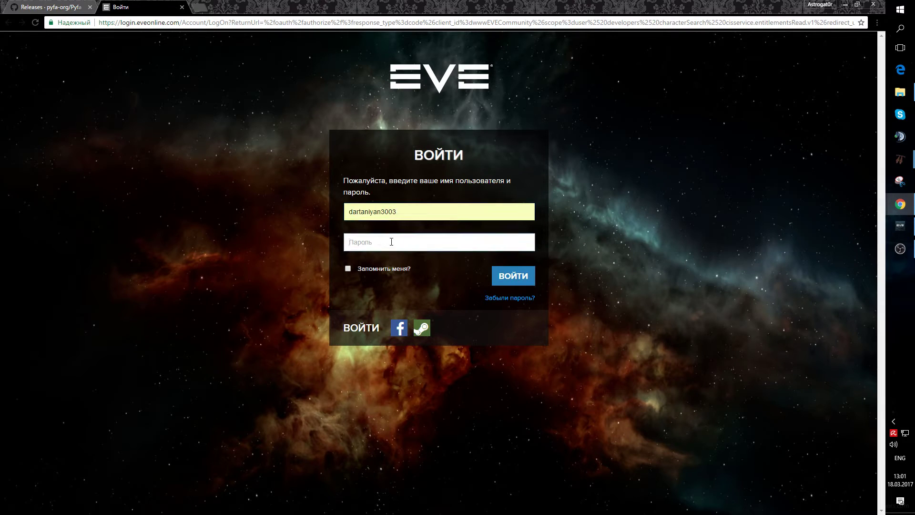
{"action": "type", "text": "•••••••••"}
{"action": "left_click", "coordinate": [514, 276]}
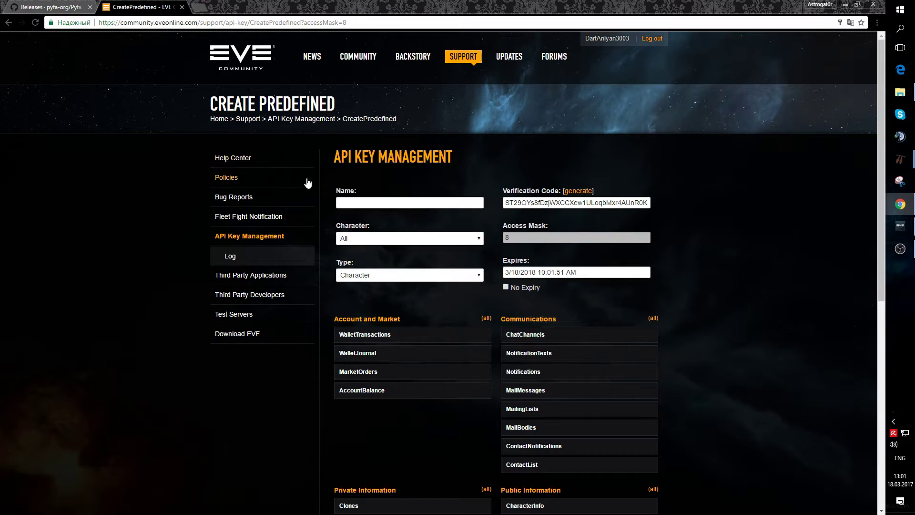
Step: Name the new predefined API key Pyfa and restrict it to the account's own character instead of all characters
{"action": "scroll", "coordinate": [324, 284], "scroll_direction": "down", "scroll_amount": 1}
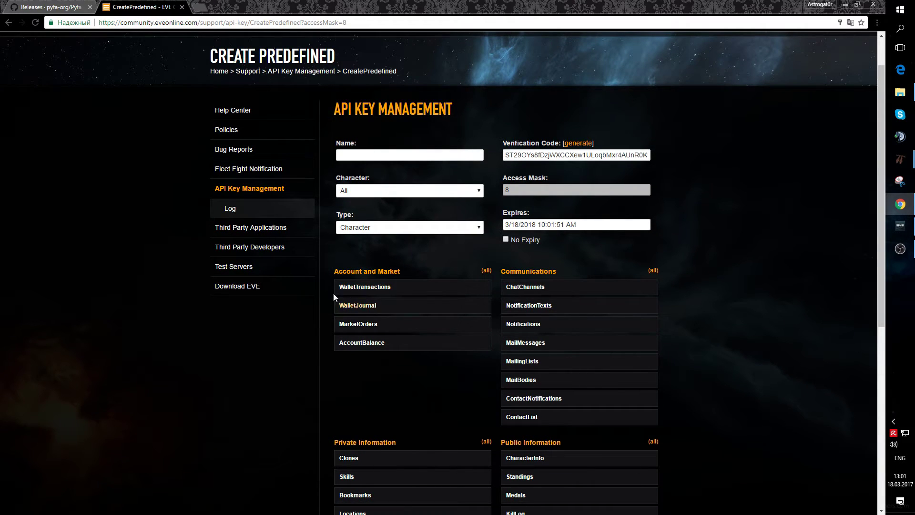
{"action": "scroll", "coordinate": [337, 204], "scroll_direction": "down", "scroll_amount": 6}
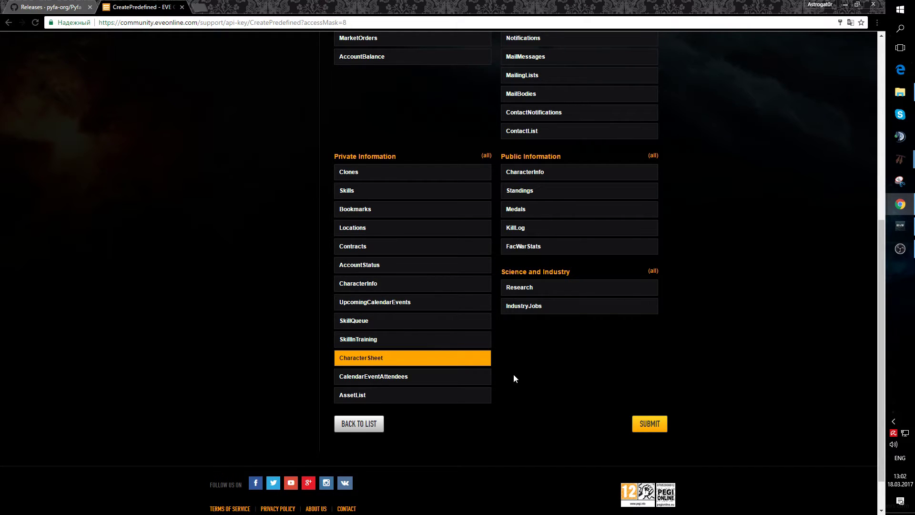
{"action": "scroll", "coordinate": [514, 374], "scroll_direction": "up", "scroll_amount": 1}
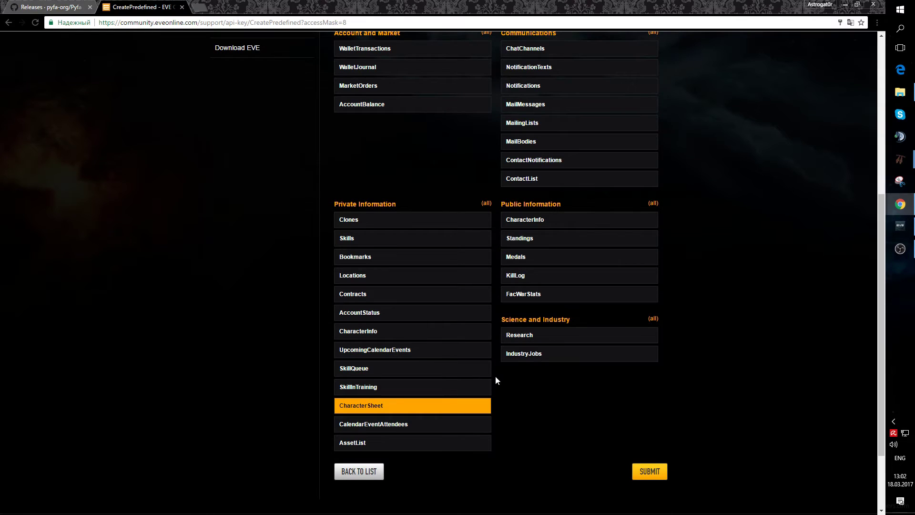
{"action": "scroll", "coordinate": [495, 380], "scroll_direction": "up", "scroll_amount": 5}
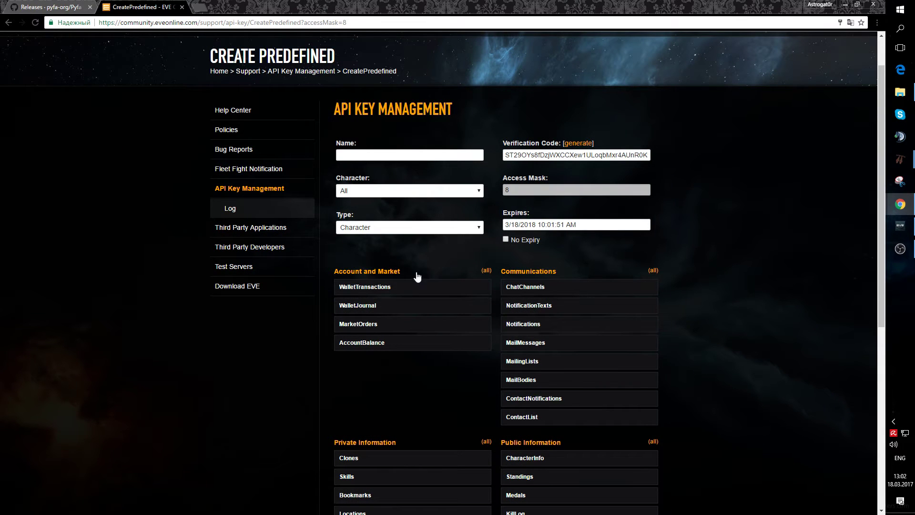
{"action": "left_click", "coordinate": [369, 154]}
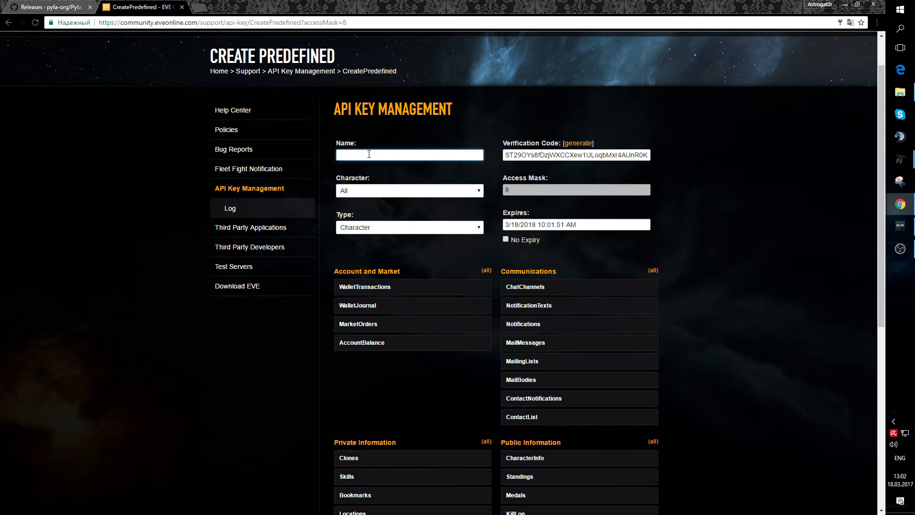
{"action": "type", "text": "Pyfa"}
{"action": "left_click", "coordinate": [382, 190]}
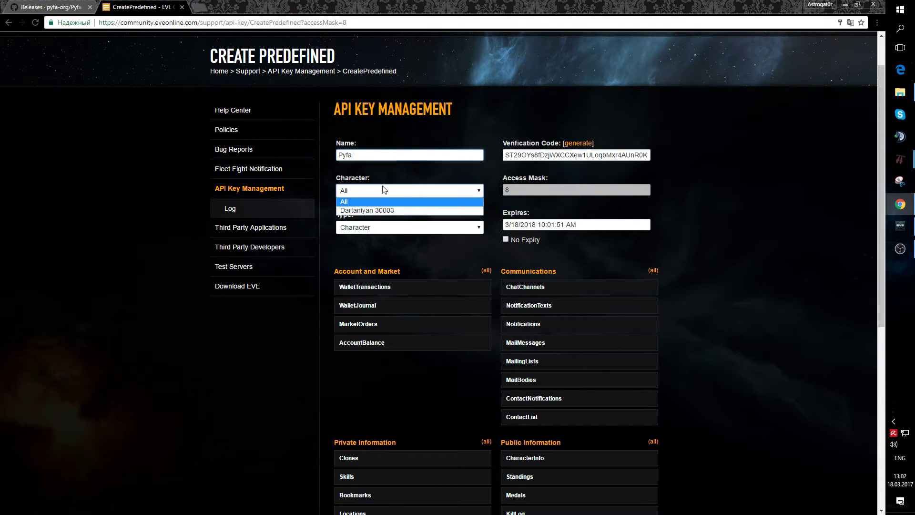
{"action": "left_click", "coordinate": [381, 211]}
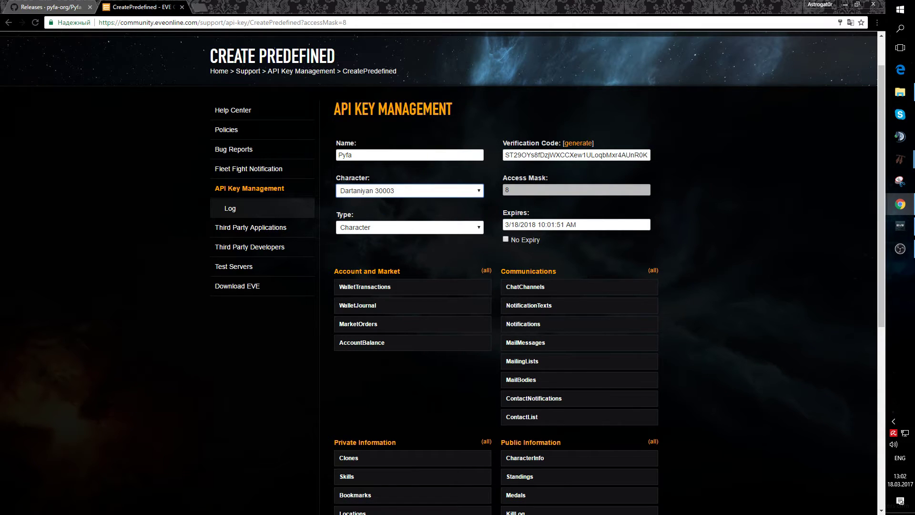
Step: Set the API key to No Expiry and submit the key form
{"action": "left_click", "coordinate": [506, 239]}
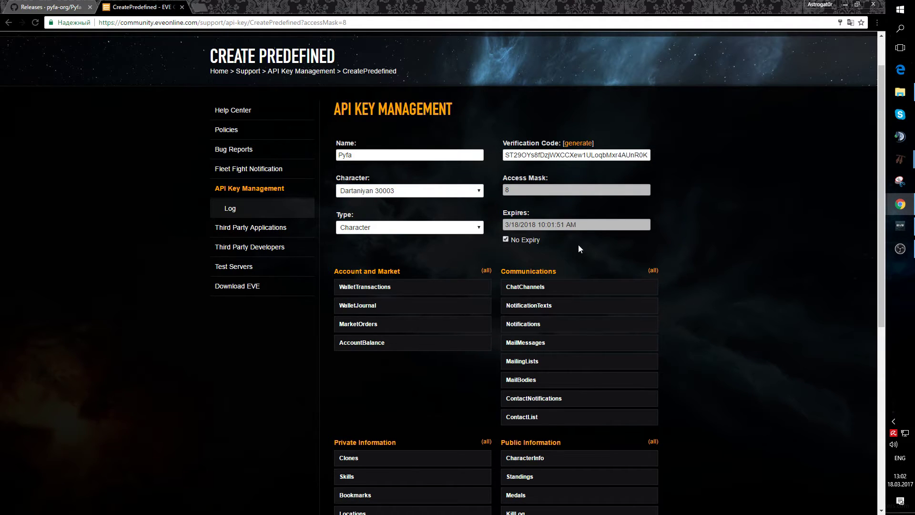
{"action": "scroll", "coordinate": [555, 250], "scroll_direction": "down", "scroll_amount": 7}
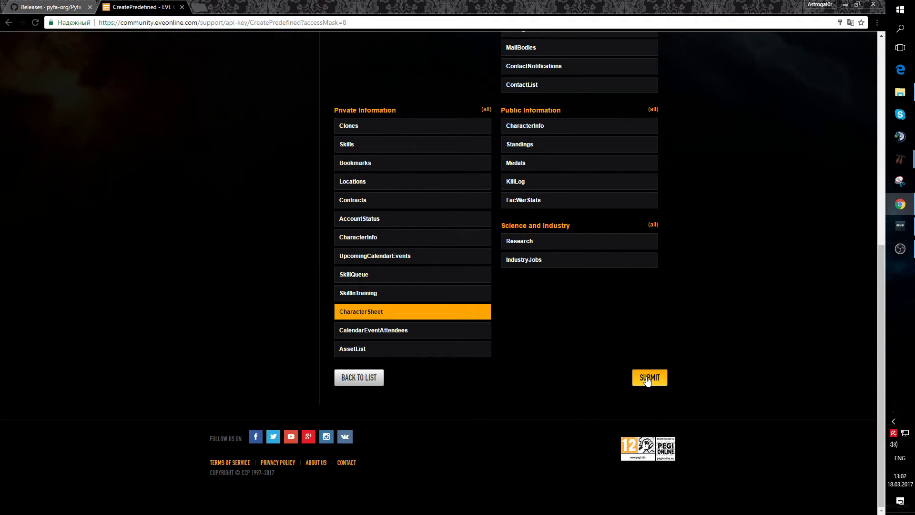
{"action": "left_click", "coordinate": [648, 379]}
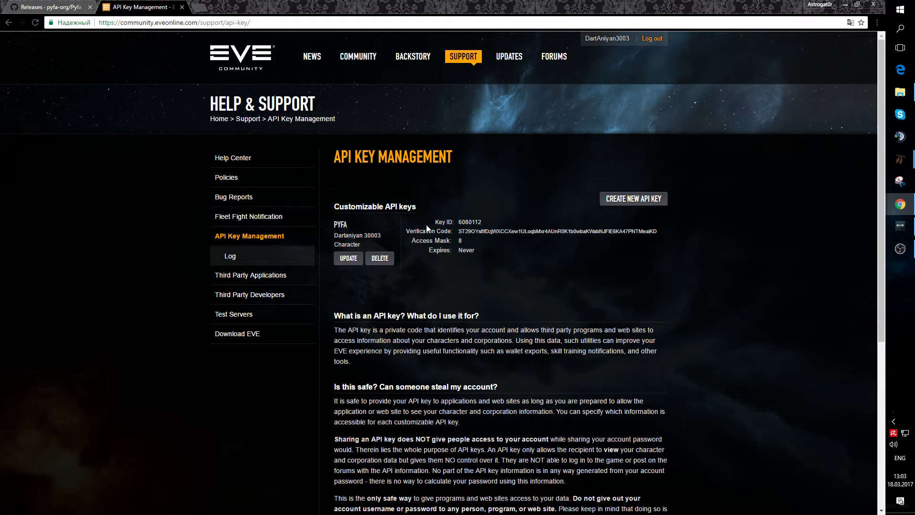
Step: Copy the new API key's ID from the EVE page into the keyID field of pyfa's Character Editor
{"action": "double_click", "coordinate": [469, 222]}
{"action": "key", "text": "ctrl+c"}
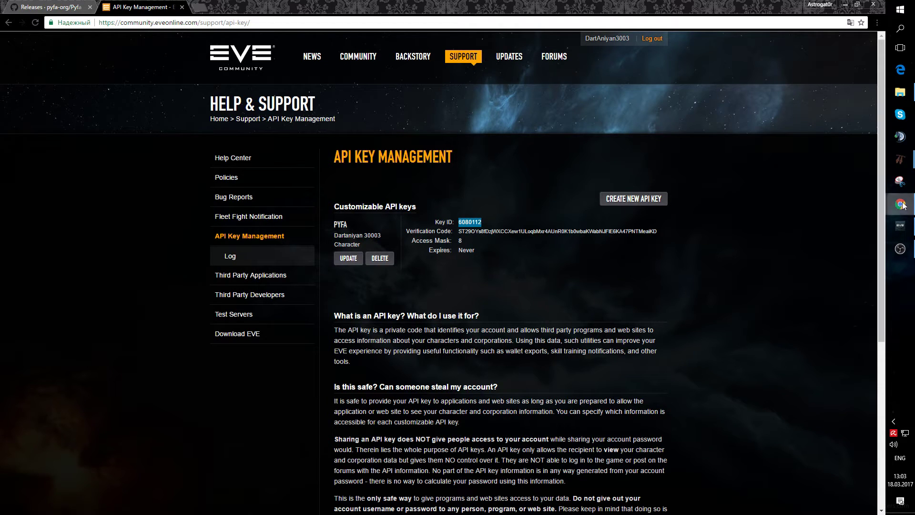
{"action": "mouse_move", "coordinate": [899, 164]}
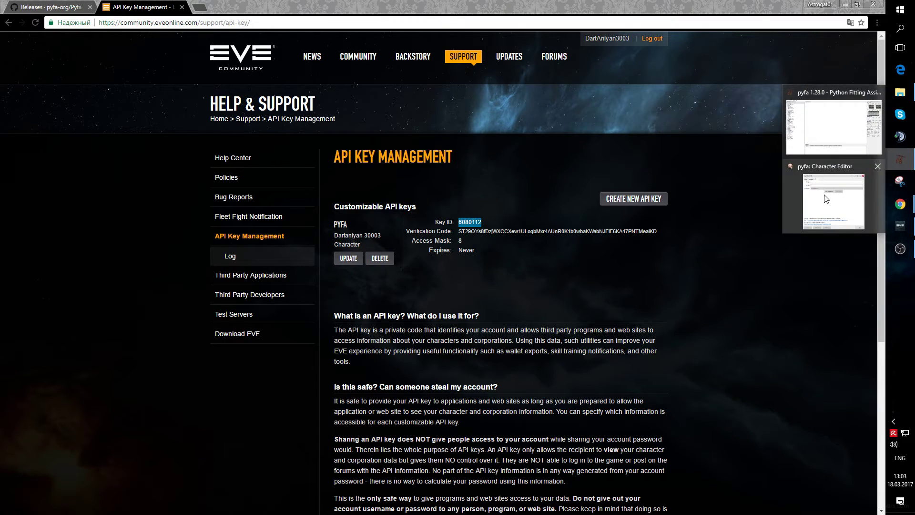
{"action": "left_click", "coordinate": [828, 210]}
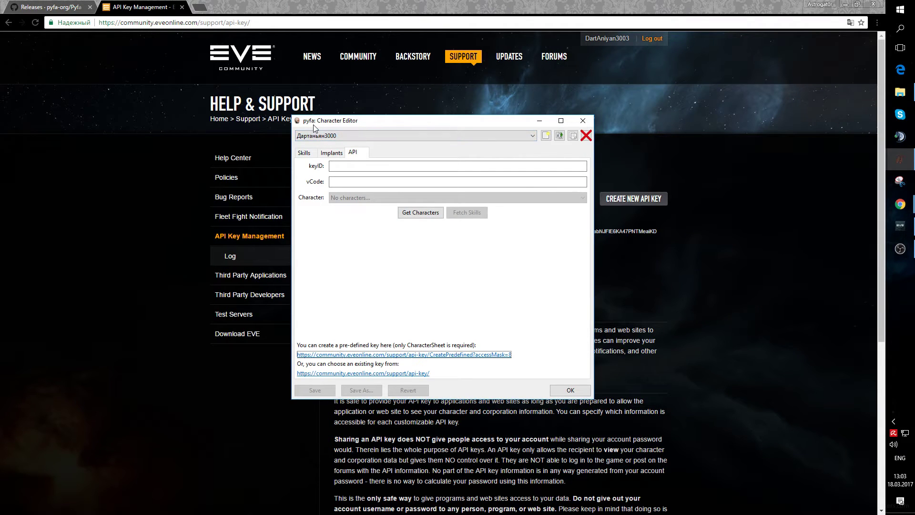
{"action": "left_click", "coordinate": [366, 168]}
{"action": "key", "text": "ctrl+v"}
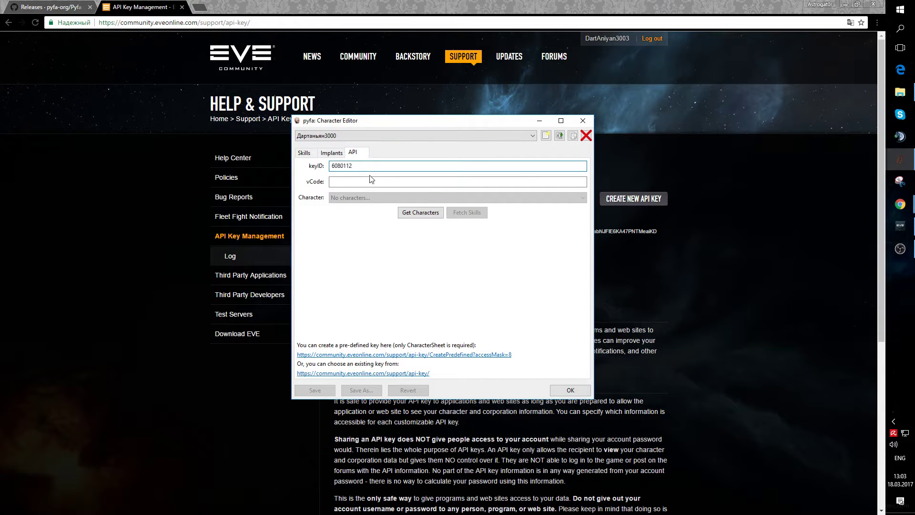
Step: Copy the API key's verification code from the EVE page into the vCode field of pyfa's Character Editor
{"action": "left_click", "coordinate": [706, 244]}
{"action": "double_click", "coordinate": [505, 232]}
{"action": "key", "text": "ctrl+c"}
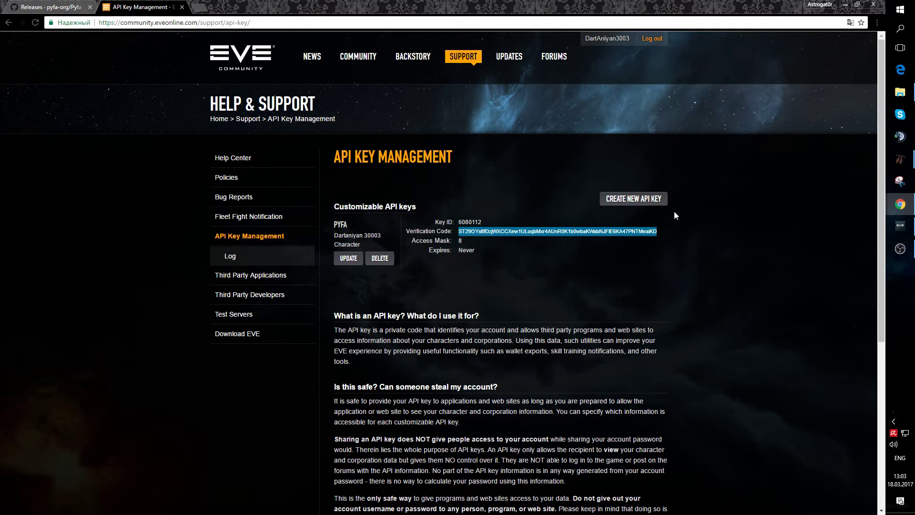
{"action": "mouse_move", "coordinate": [900, 159]}
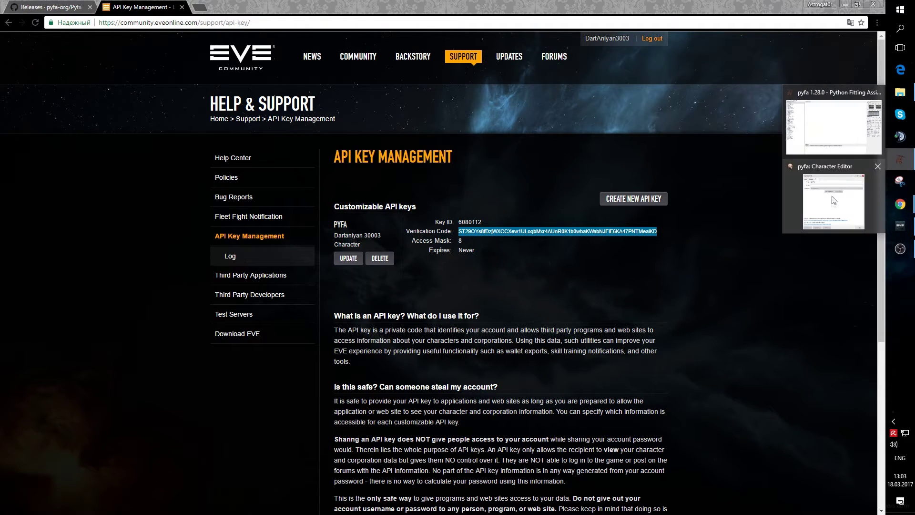
{"action": "left_click", "coordinate": [833, 200]}
{"action": "left_click", "coordinate": [337, 181]}
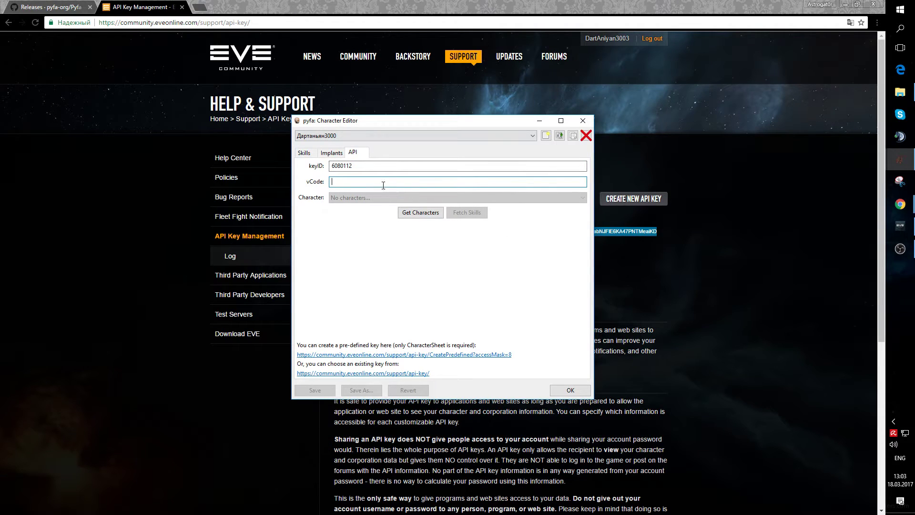
{"action": "key", "text": "ctrl+v"}
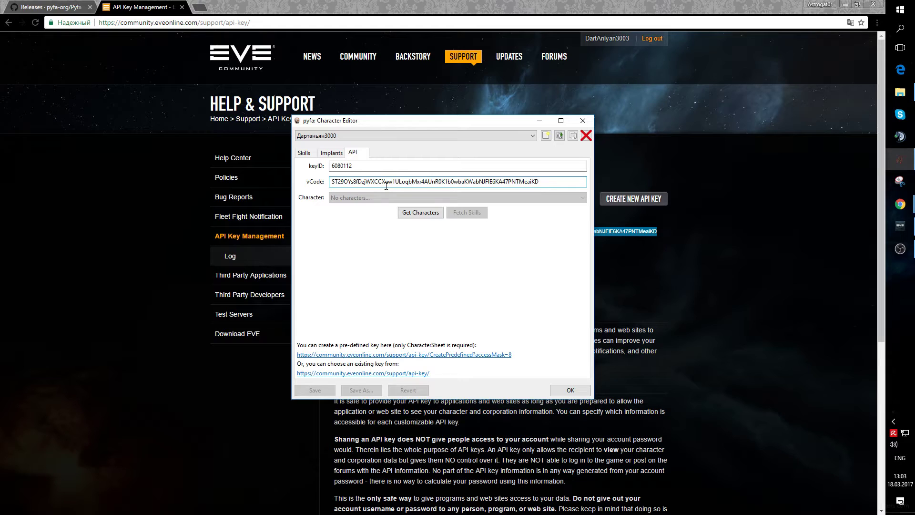
Step: Get the account's characters, fetch the skills of the listed character and accept the Character Editor
{"action": "left_click", "coordinate": [421, 213]}
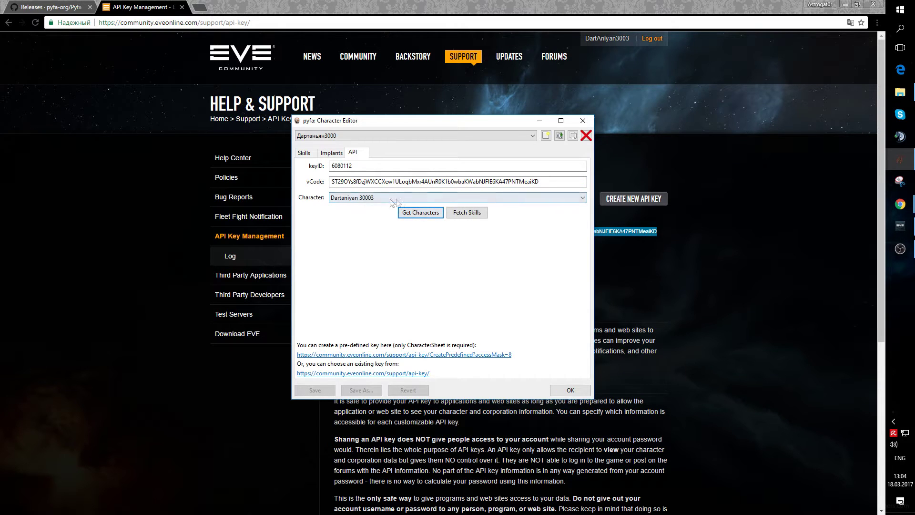
{"action": "left_click", "coordinate": [357, 197]}
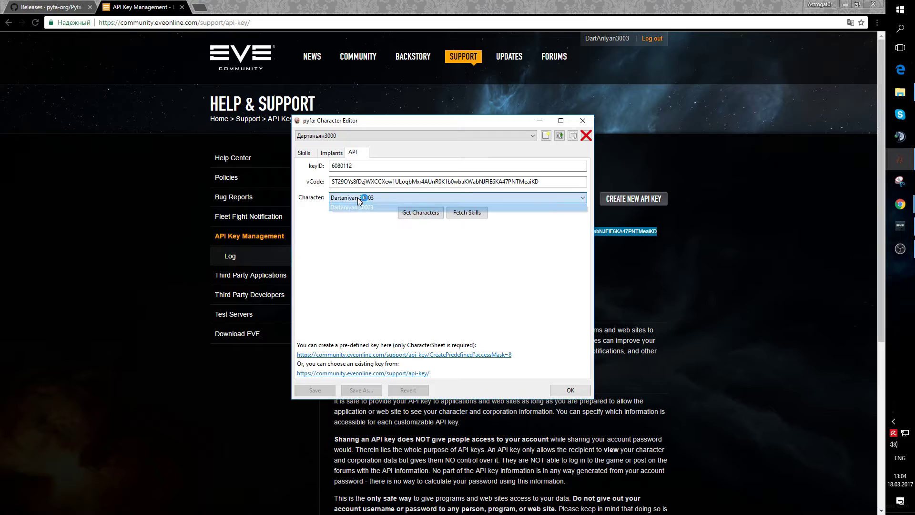
{"action": "left_click", "coordinate": [467, 212]}
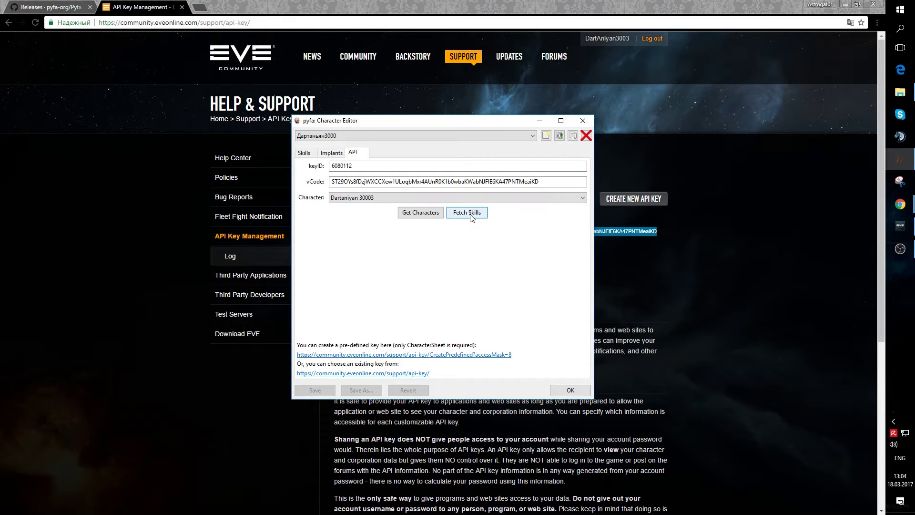
{"action": "left_click", "coordinate": [470, 215]}
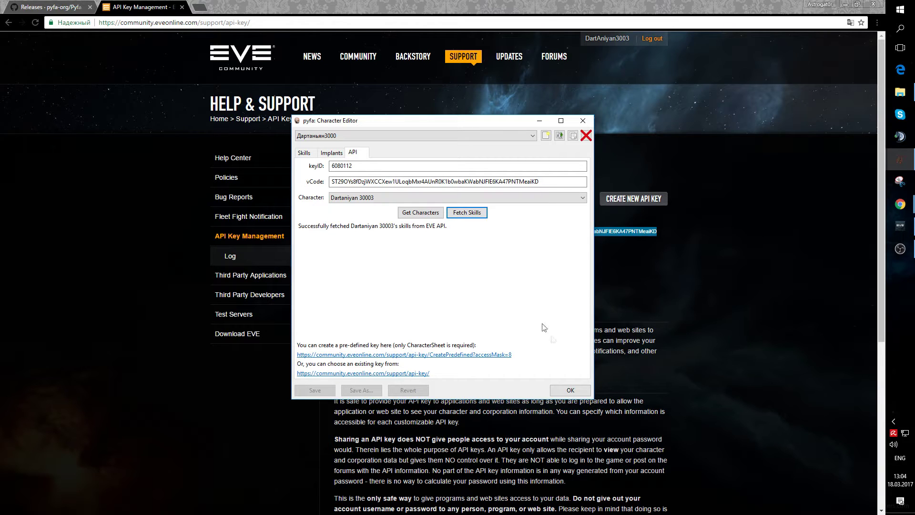
{"action": "left_click", "coordinate": [570, 391]}
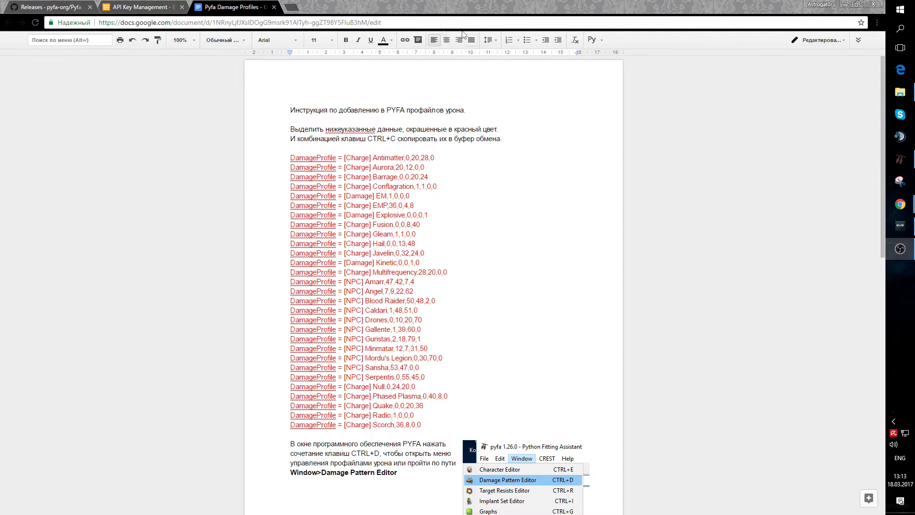
Step: Copy all the red DamageProfile lines, from Antimatter to Scorch, in the Pyfa Damage Profiles document
{"action": "left_click", "coordinate": [429, 65]}
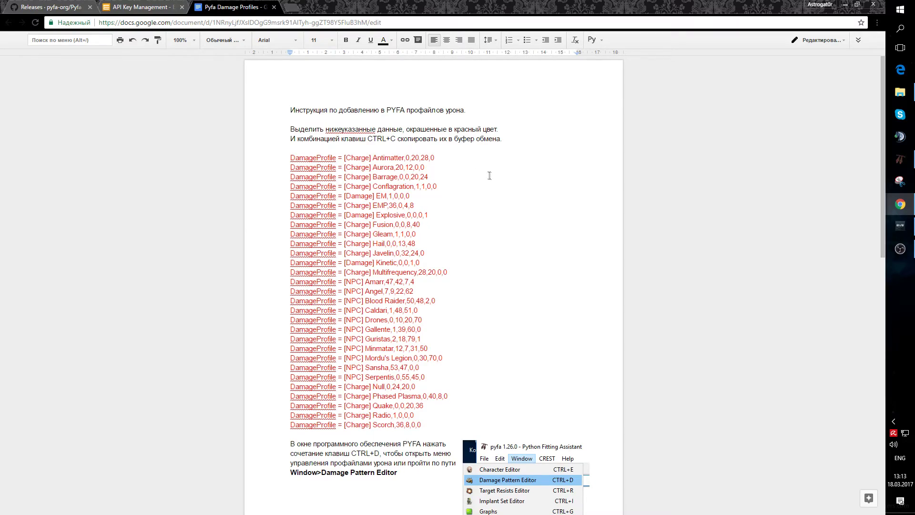
{"action": "scroll", "coordinate": [490, 174], "scroll_direction": "down", "scroll_amount": 15}
{"action": "scroll", "coordinate": [492, 176], "scroll_direction": "up", "scroll_amount": 15}
{"action": "left_click", "coordinate": [574, 195]}
{"action": "left_click_drag", "start_coordinate": [291, 158], "coordinate": [422, 425]}
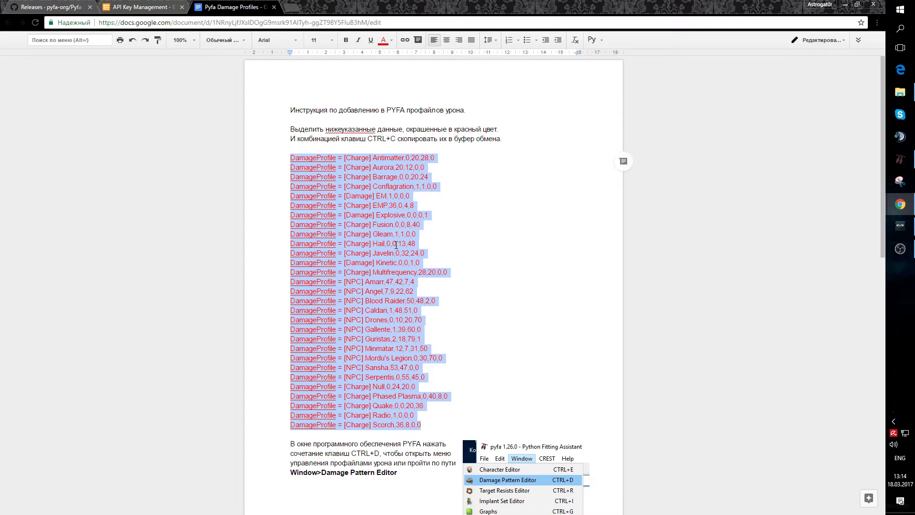
{"action": "right_click", "coordinate": [376, 208]}
{"action": "left_click", "coordinate": [411, 230]}
Step: Switch to pyfa, open the Damage Pattern Editor and move its window above the middle of the fitting area
{"action": "left_click", "coordinate": [899, 160]}
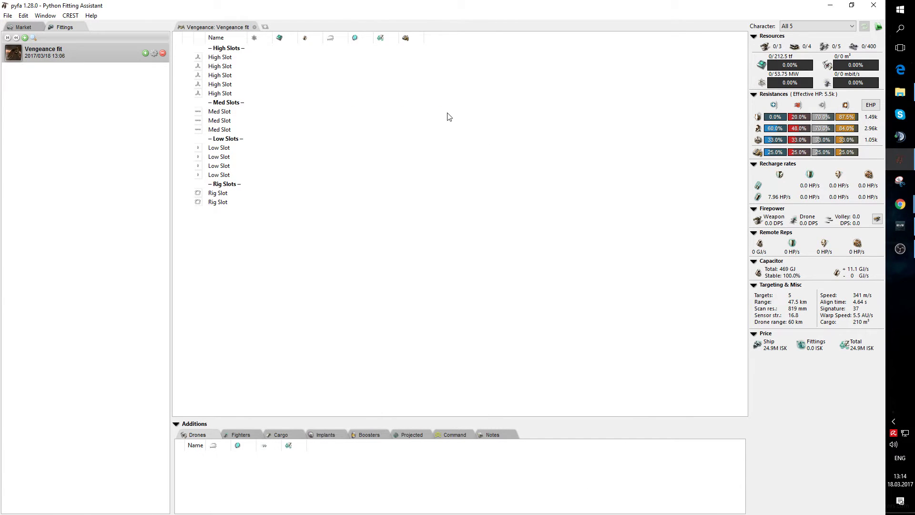
{"action": "left_click", "coordinate": [22, 17]}
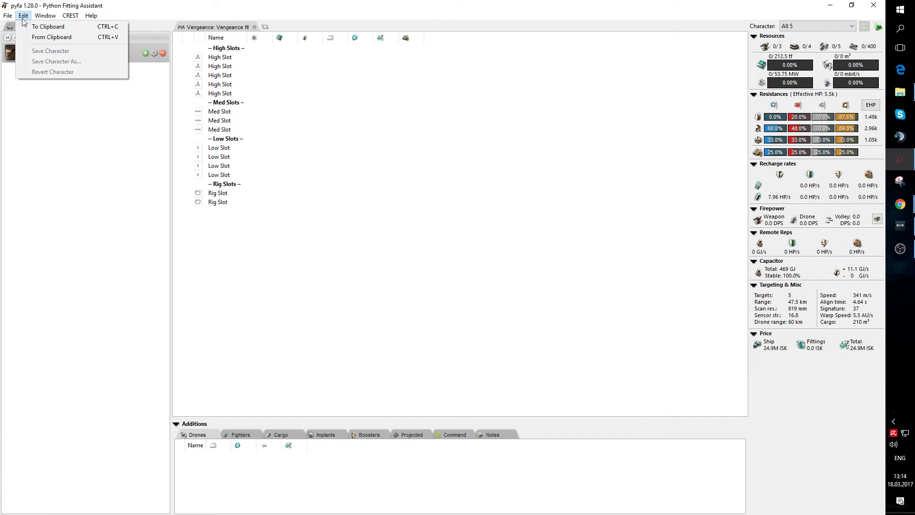
{"action": "mouse_move", "coordinate": [40, 18]}
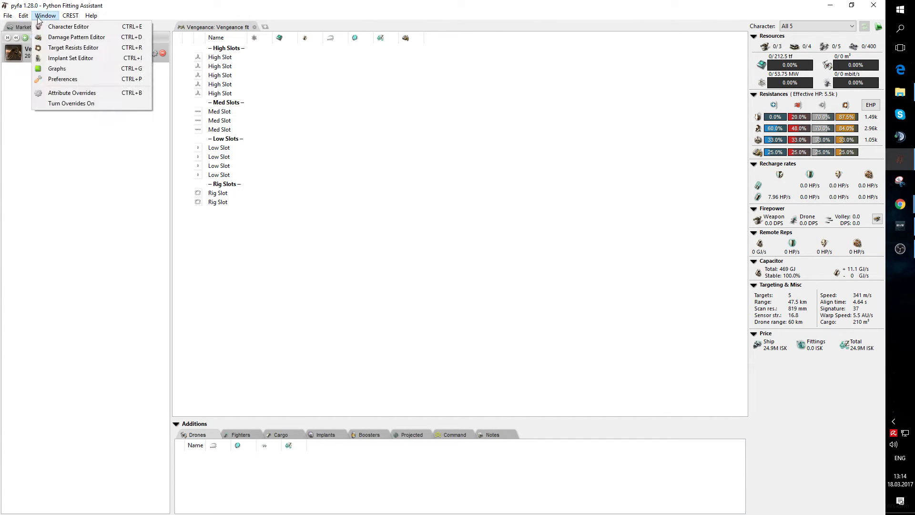
{"action": "left_click", "coordinate": [81, 41]}
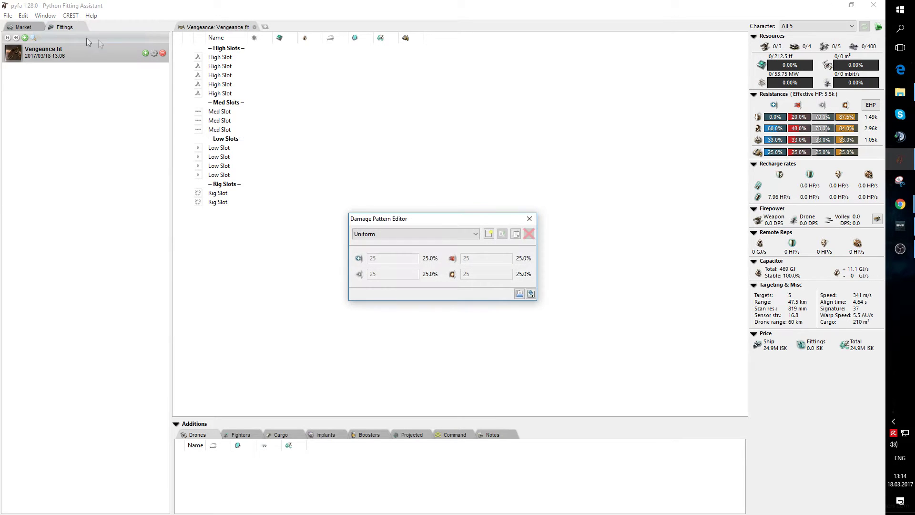
{"action": "left_click_drag", "start_coordinate": [437, 221], "coordinate": [485, 136]}
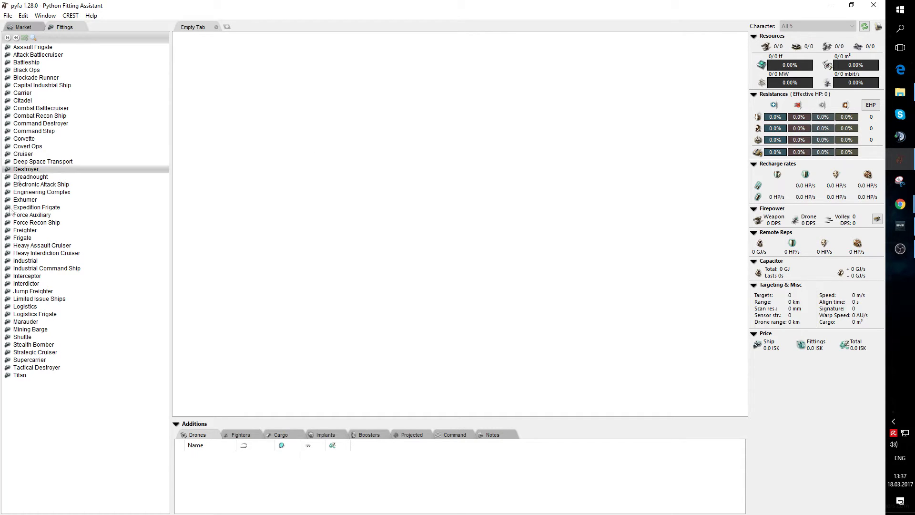
Step: Browse the Battleship hulls in the fittings browser and search it for gnosis
{"action": "left_click", "coordinate": [56, 63]}
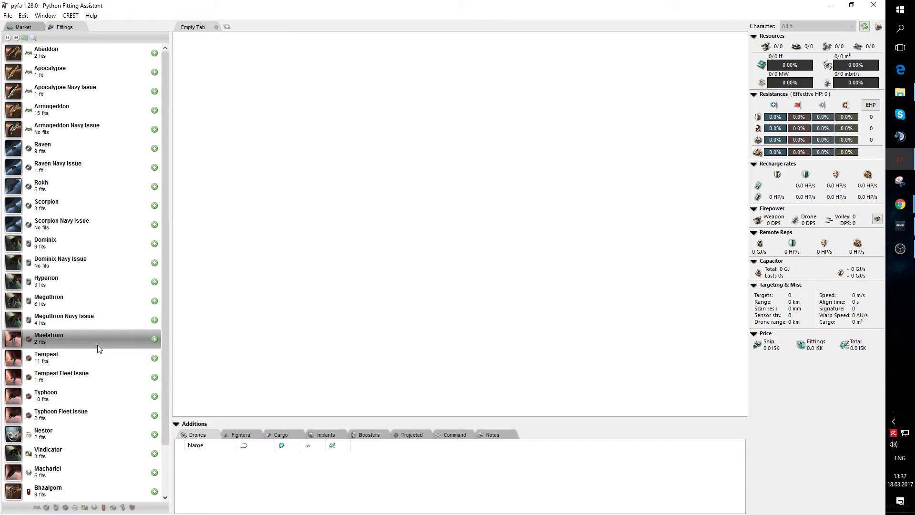
{"action": "scroll", "coordinate": [100, 349], "scroll_direction": "down", "scroll_amount": 3}
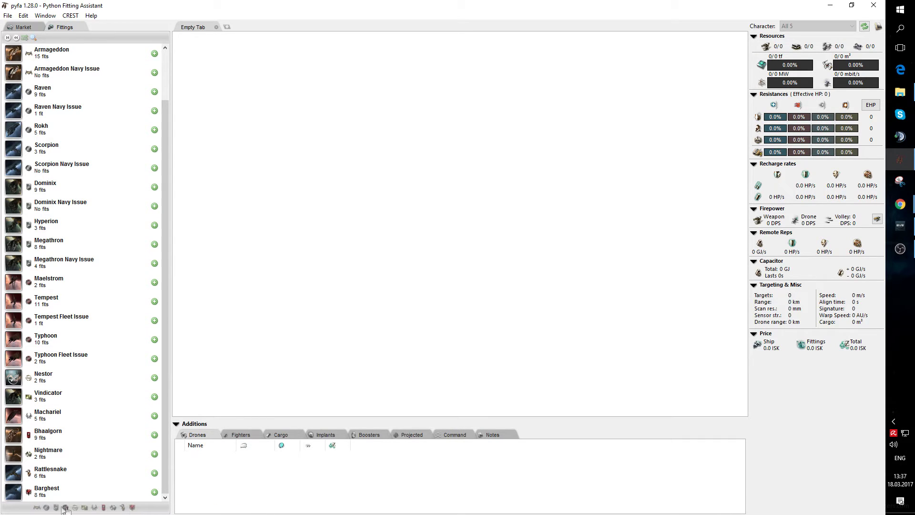
{"action": "left_click", "coordinate": [33, 37]}
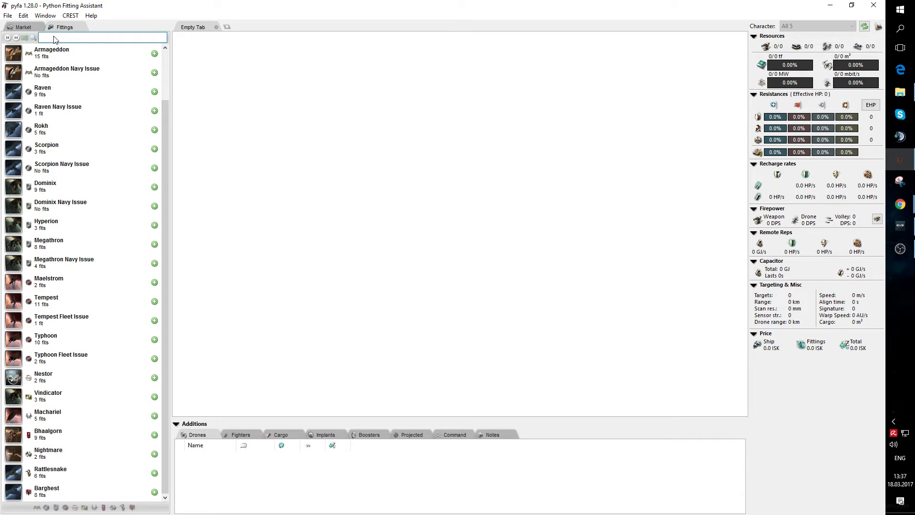
{"action": "type", "text": "gnosis"}
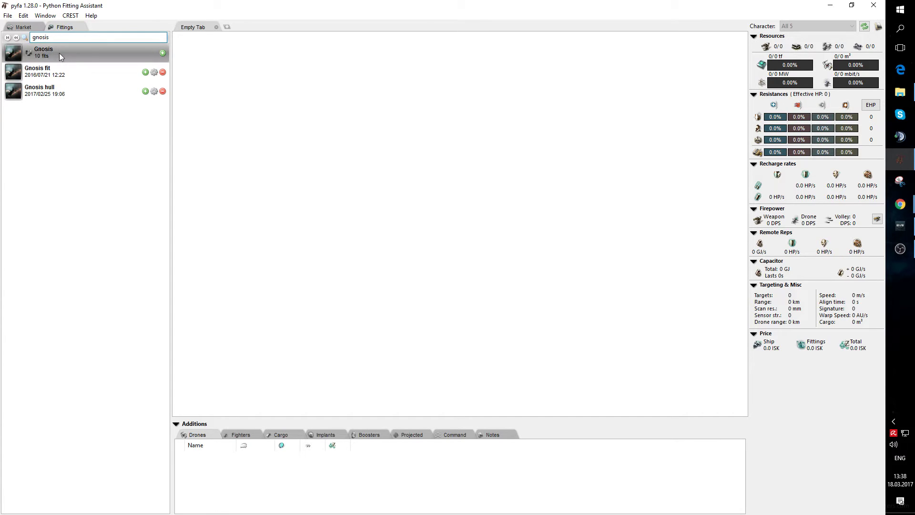
{"action": "mouse_move", "coordinate": [73, 57]}
Step: Create a new fit named New for the Gnosis hull
{"action": "left_click", "coordinate": [163, 53]}
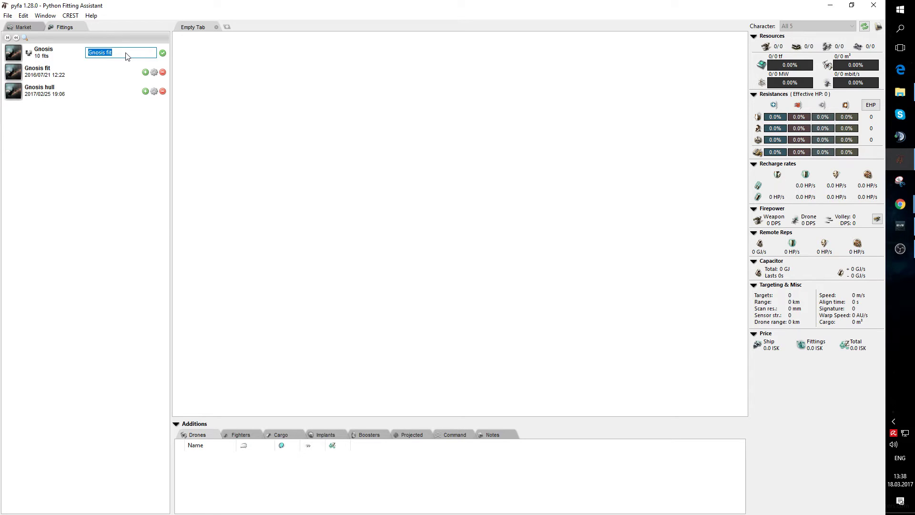
{"action": "type", "text": "New"}
{"action": "left_click", "coordinate": [163, 54]}
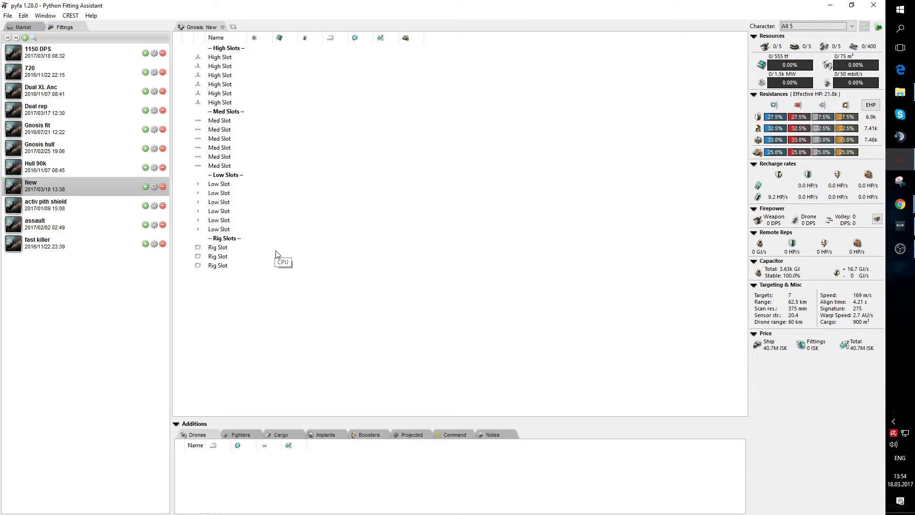
Step: Open the Gnosis fit Hull 90k and set its character to All 5
{"action": "left_click", "coordinate": [60, 171]}
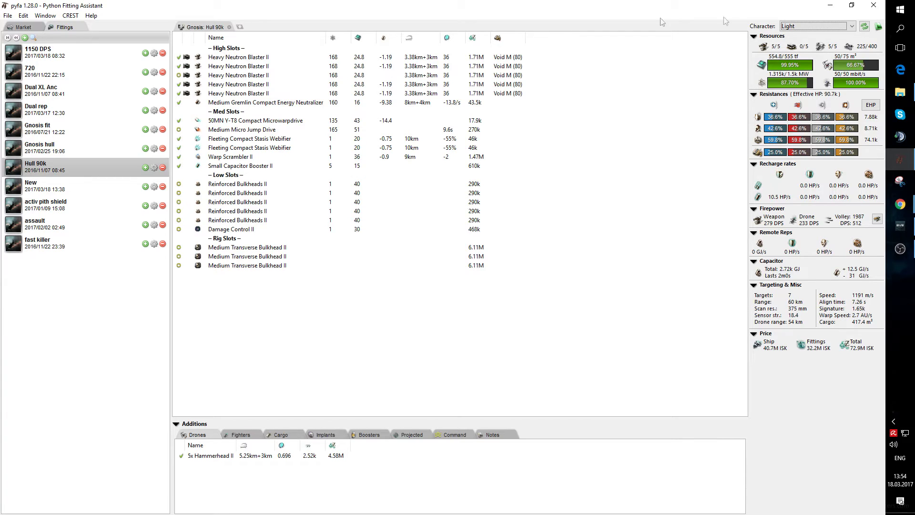
{"action": "left_click", "coordinate": [816, 26]}
{"action": "left_click", "coordinate": [805, 42]}
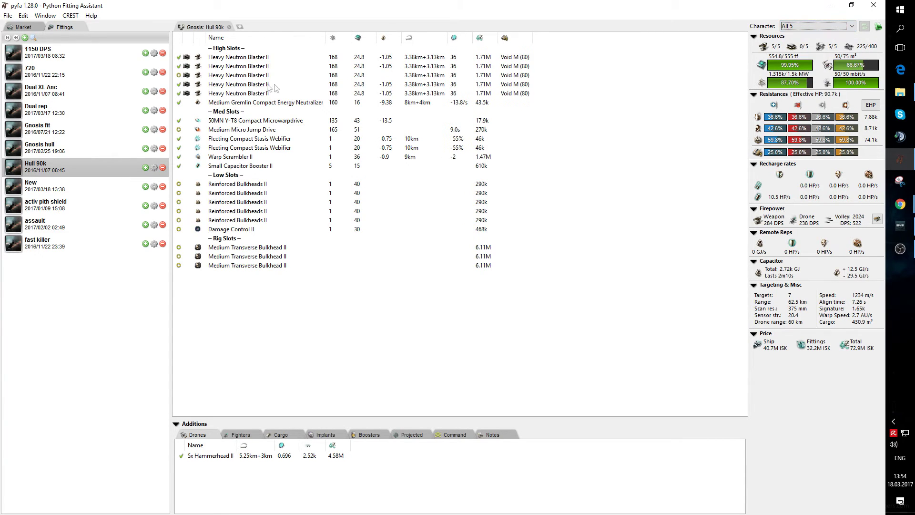
Step: Activate the third Heavy Neutron Blaster II in the Hull 90k fit's high slots
{"action": "left_click", "coordinate": [229, 77]}
{"action": "left_click", "coordinate": [179, 75]}
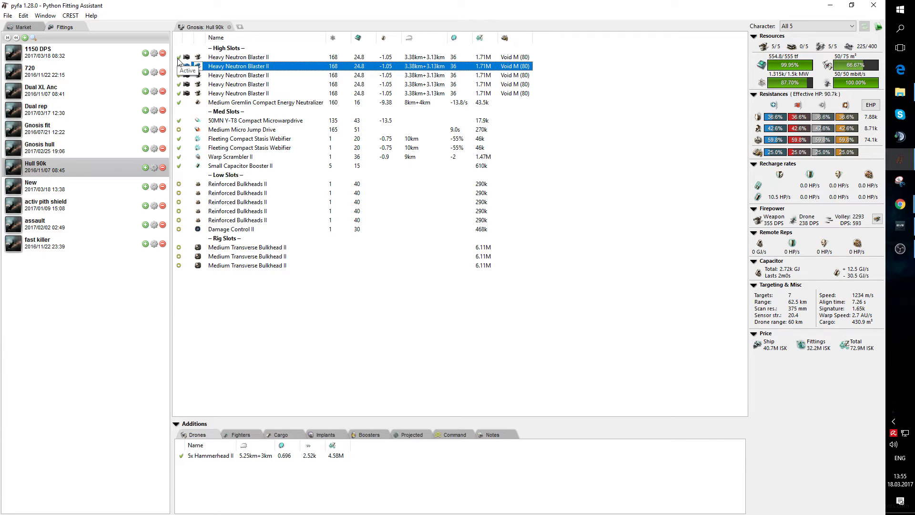
Step: Cycle the first Heavy Neutron Blaster II through its module states and return it to active
{"action": "left_click", "coordinate": [179, 58]}
{"action": "left_click", "coordinate": [179, 57]}
{"action": "left_click", "coordinate": [180, 58]}
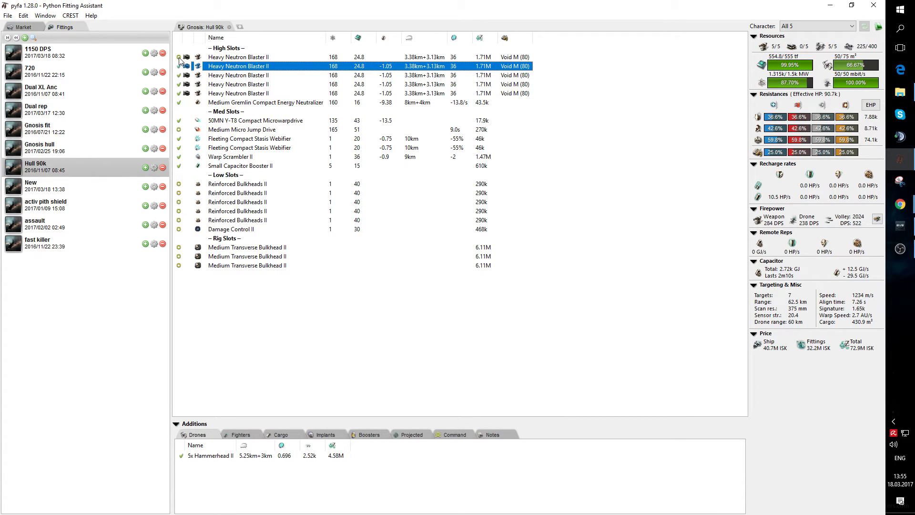
{"action": "right_click", "coordinate": [179, 58]}
{"action": "left_click", "coordinate": [179, 58]}
{"action": "left_click", "coordinate": [179, 57]}
{"action": "left_click", "coordinate": [179, 57]}
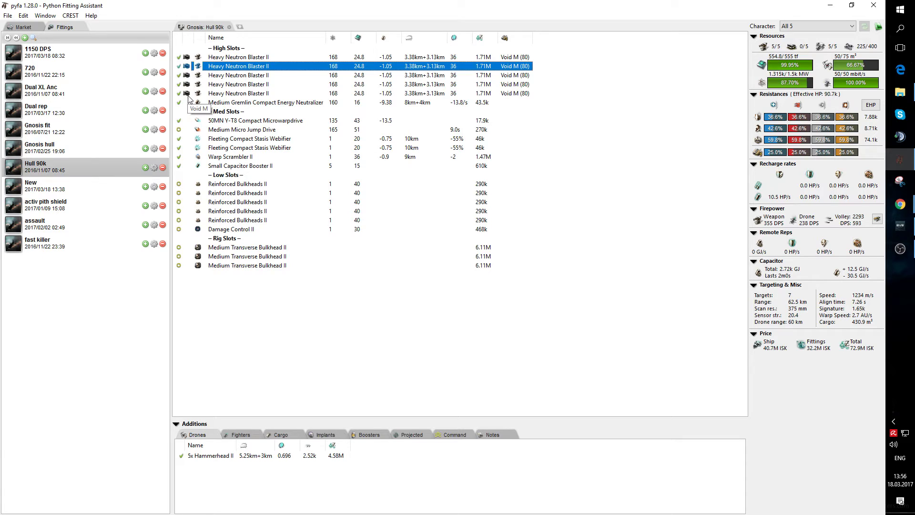
Step: Load the Small Capacitor Booster II with the Navy Cap Booster 400 charge
{"action": "right_click", "coordinate": [224, 168]}
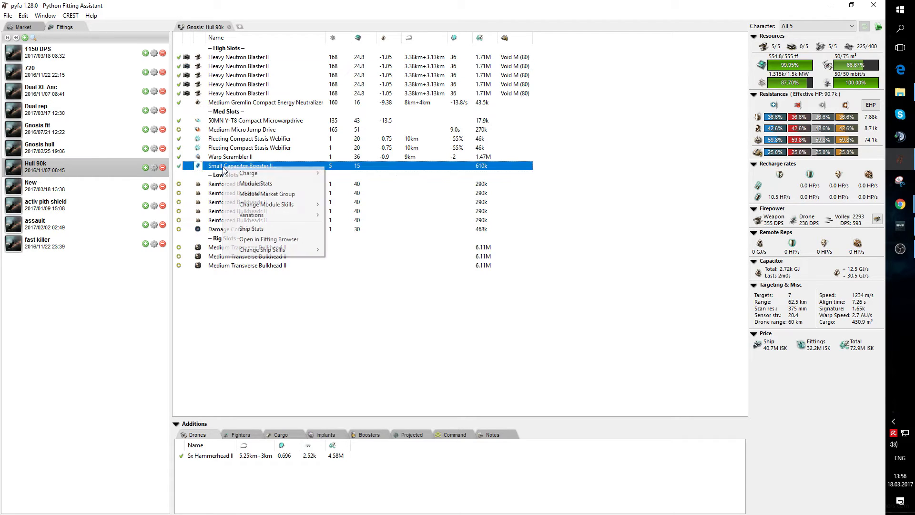
{"action": "mouse_move", "coordinate": [277, 173]}
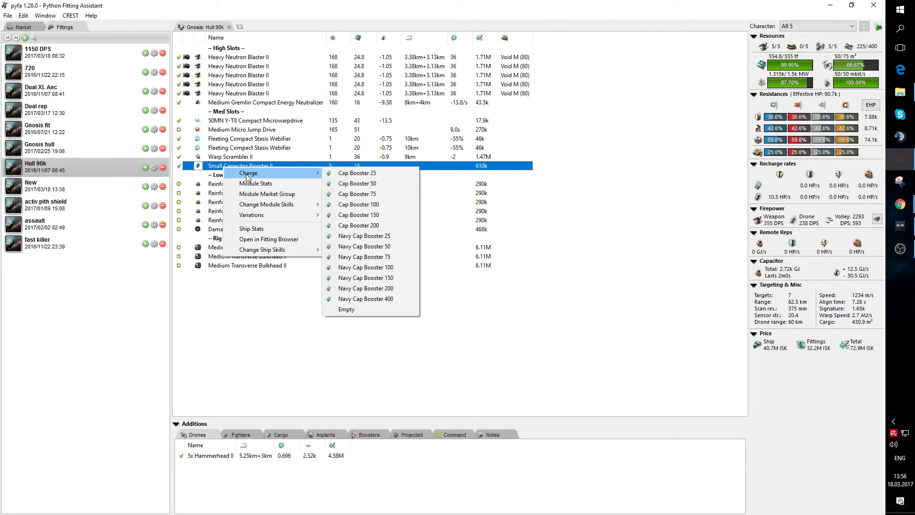
{"action": "left_click", "coordinate": [384, 299]}
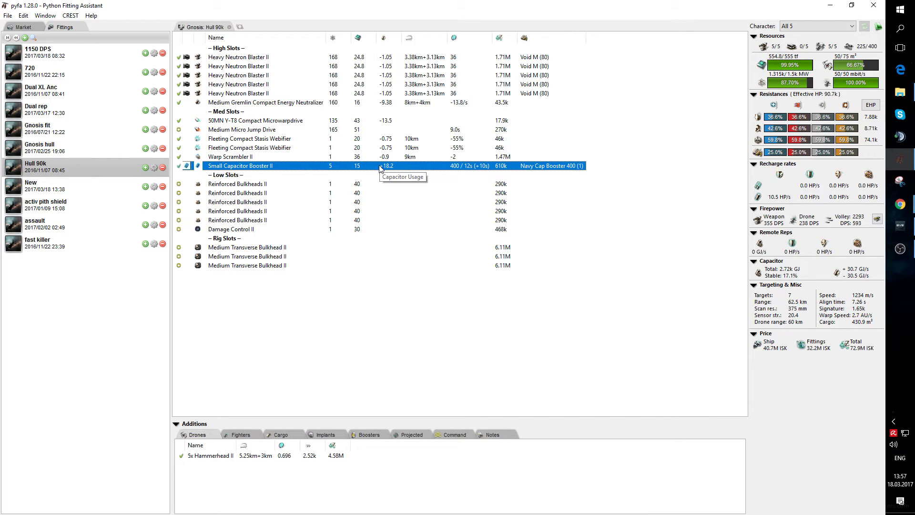
Step: Examine the effect values of the first blaster, Warp Scrambler II, both stasis webifiers, Medium Micro Jump Drive and energy neutralizer
{"action": "left_click", "coordinate": [430, 59]}
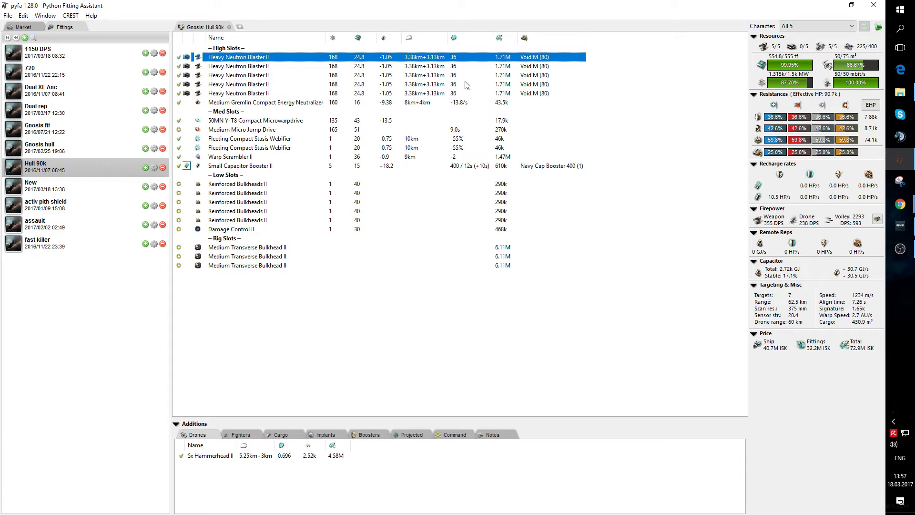
{"action": "left_click", "coordinate": [455, 159]}
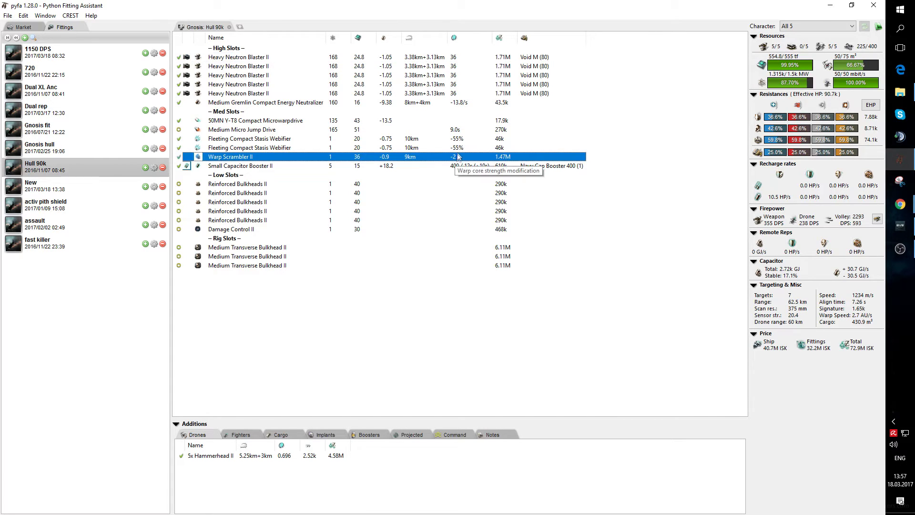
{"action": "left_click", "coordinate": [459, 148]}
{"action": "left_click", "coordinate": [462, 139]}
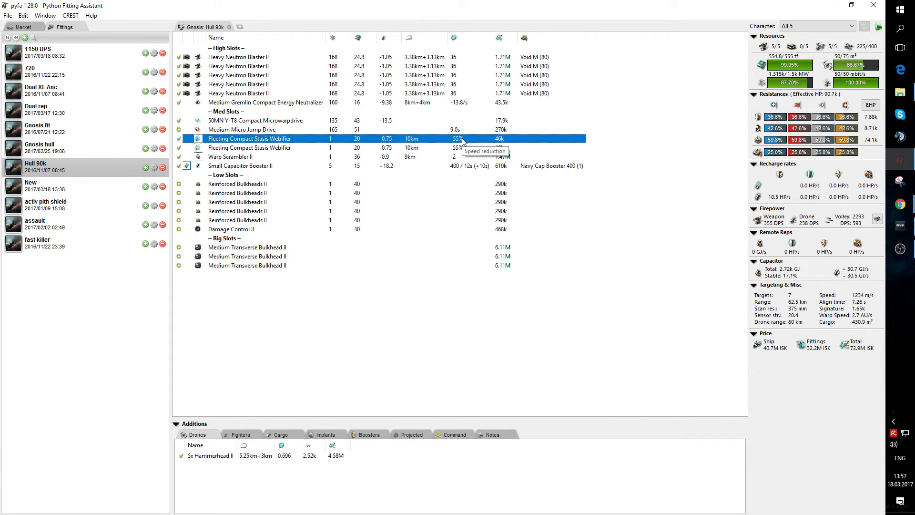
{"action": "left_click", "coordinate": [459, 131]}
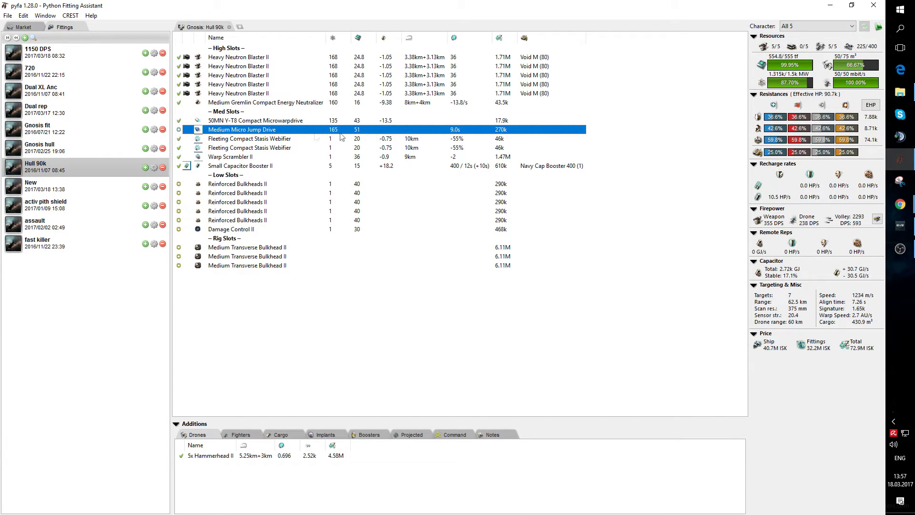
{"action": "left_click", "coordinate": [460, 104]}
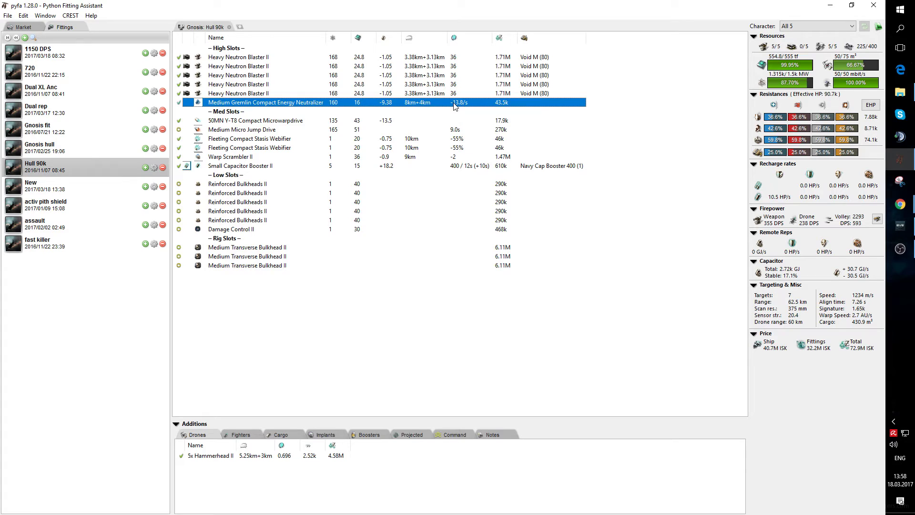
Step: Examine the effect values of the second blaster, energy neutralizer, Medium Micro Jump Drive, first stasis webifier and Small Capacitor Booster II
{"action": "left_click", "coordinate": [457, 67]}
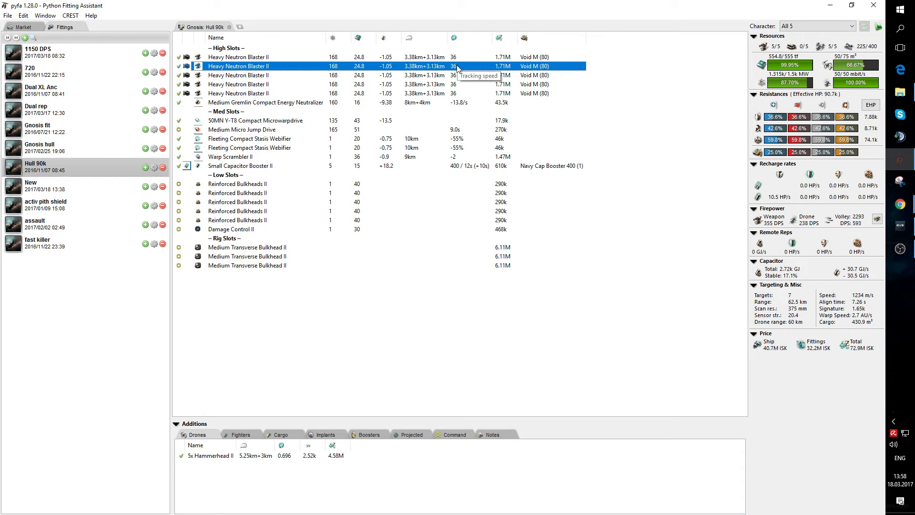
{"action": "left_click", "coordinate": [461, 103]}
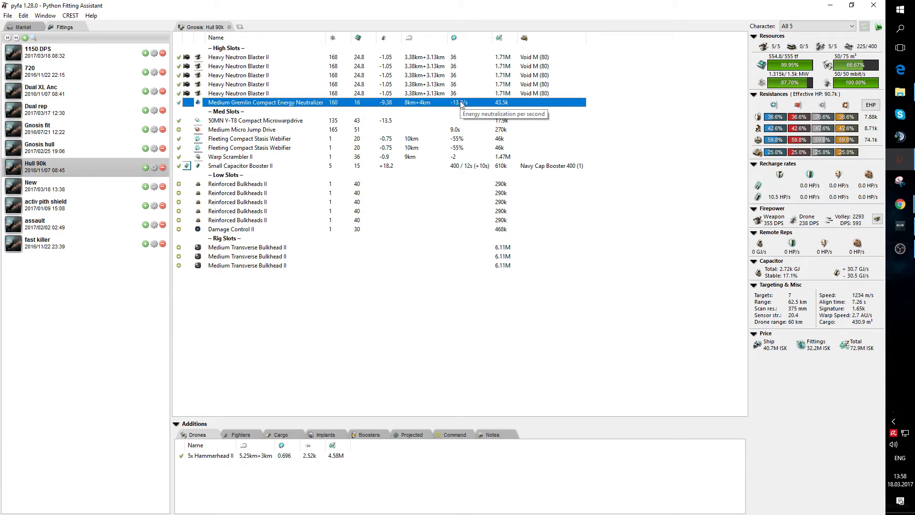
{"action": "left_click", "coordinate": [459, 129]}
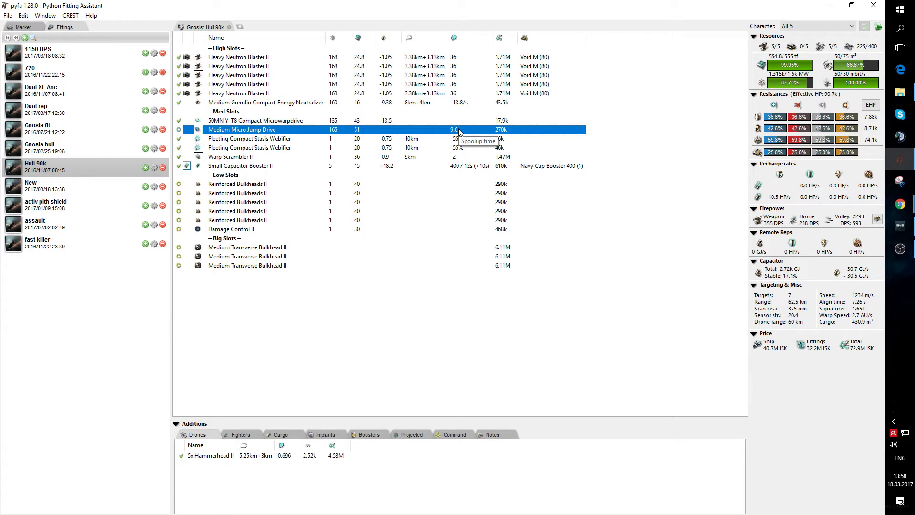
{"action": "left_click", "coordinate": [460, 139]}
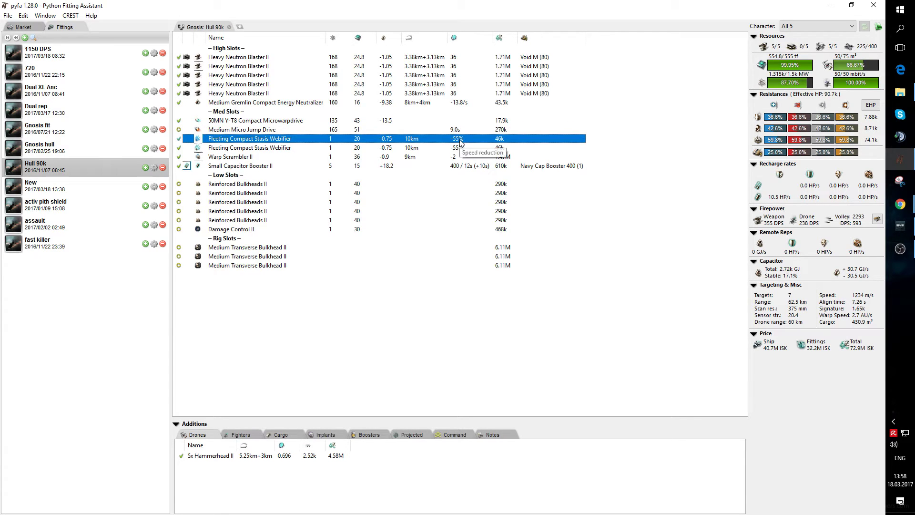
{"action": "left_click", "coordinate": [456, 167]}
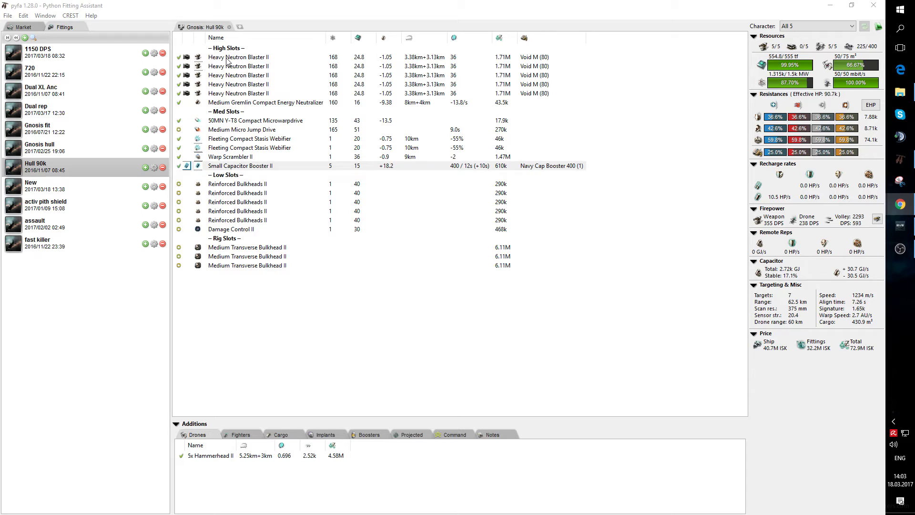
Step: Swap the first Heavy Neutron Blaster II for its Tech I variation, Heavy Neutron Blaster I
{"action": "right_click", "coordinate": [227, 59]}
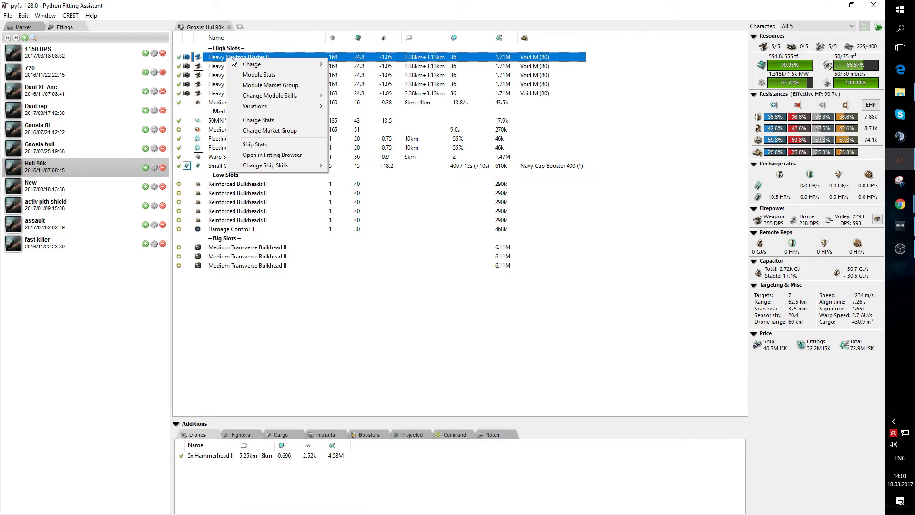
{"action": "mouse_move", "coordinate": [247, 66]}
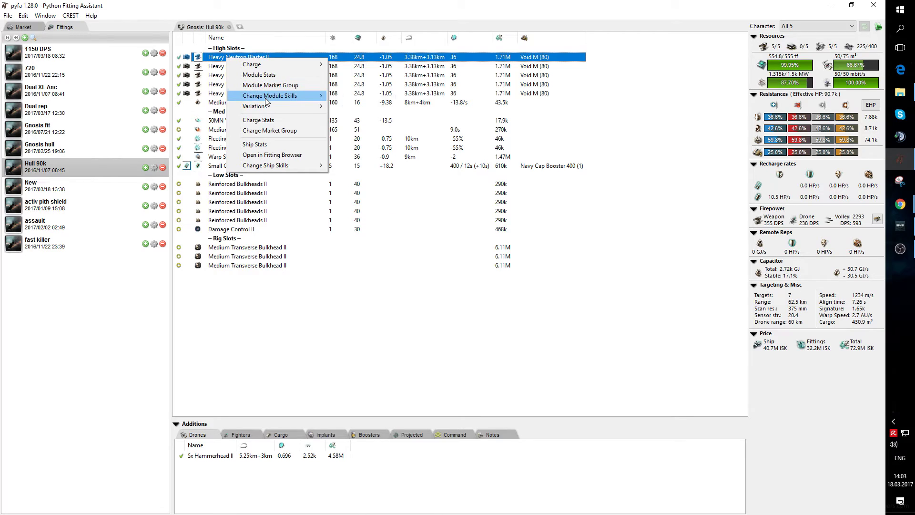
{"action": "mouse_move", "coordinate": [265, 98]}
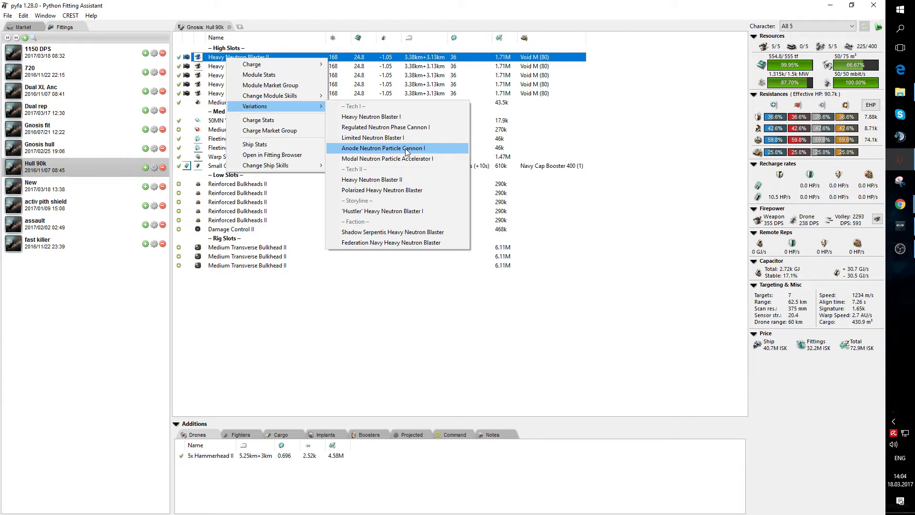
{"action": "left_click", "coordinate": [414, 119]}
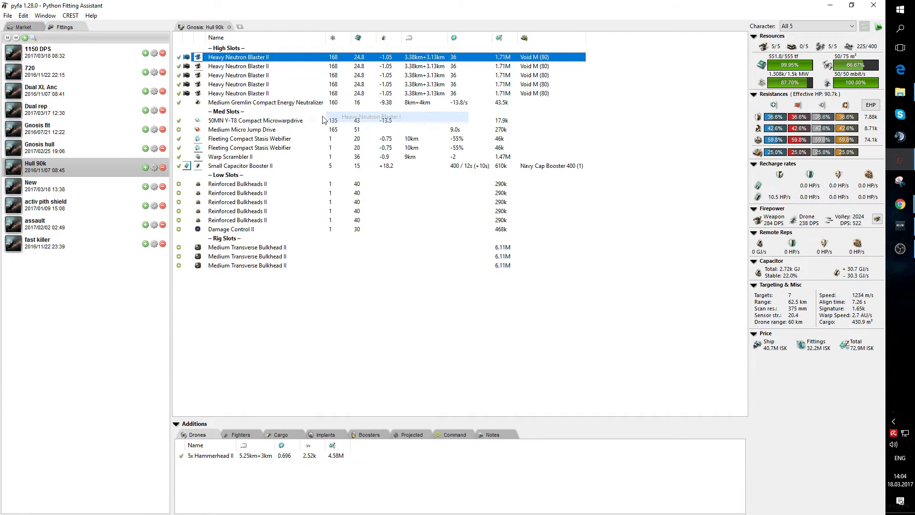
Step: Change the first high-slot blaster back to Heavy Neutron Blaster II and load it with Void M
{"action": "right_click", "coordinate": [264, 59]}
{"action": "mouse_move", "coordinate": [310, 107]}
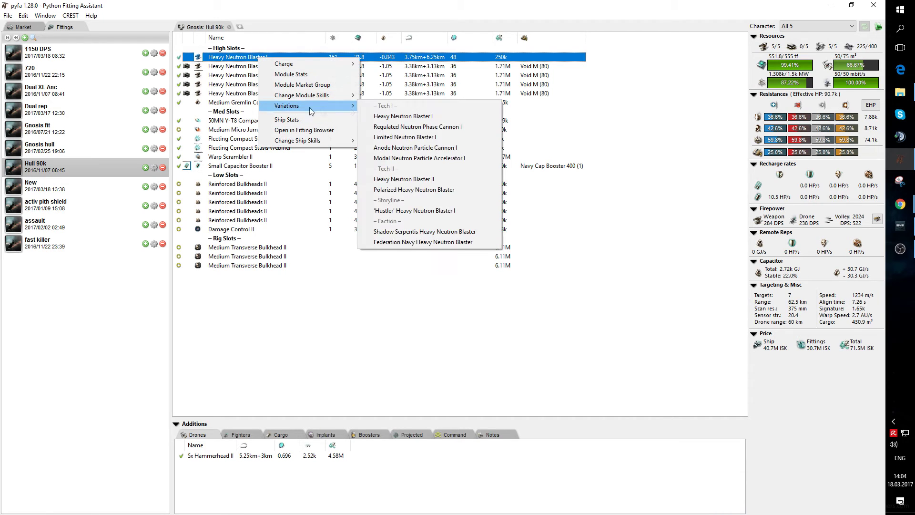
{"action": "left_click", "coordinate": [419, 179]}
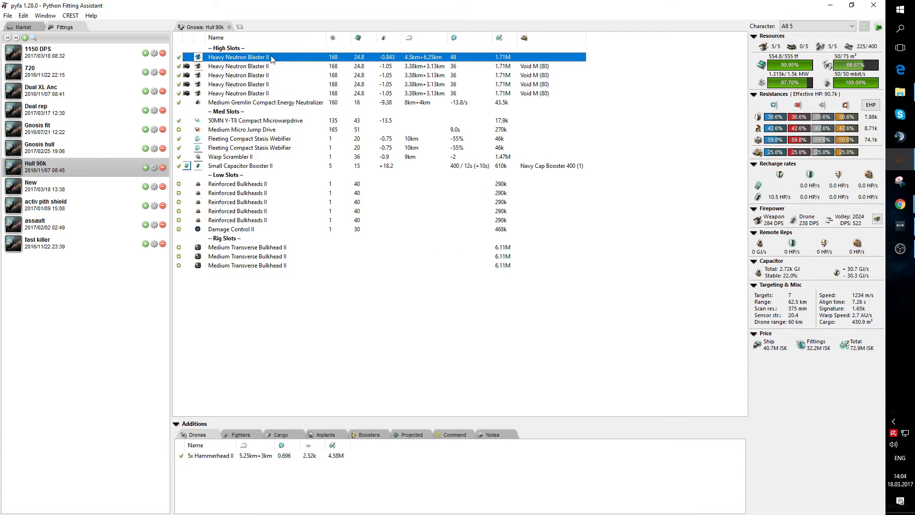
{"action": "right_click", "coordinate": [274, 58]}
{"action": "mouse_move", "coordinate": [305, 62]}
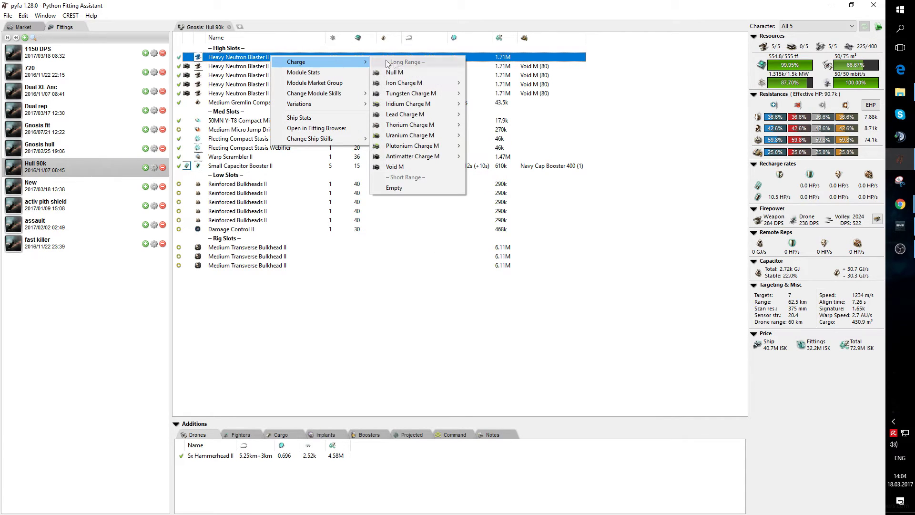
{"action": "left_click", "coordinate": [425, 167]}
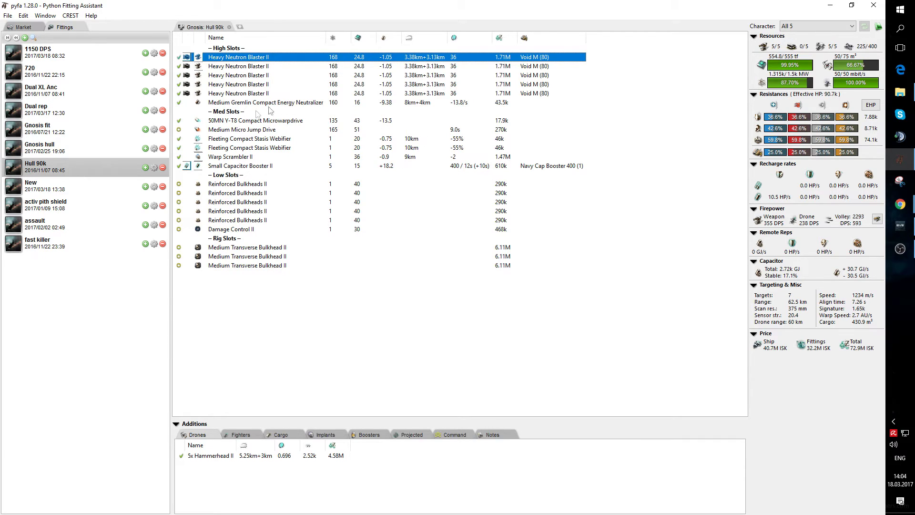
Step: Review the description, attributes, comparison and requirements in the stats of the fourth blaster's Void M charge
{"action": "right_click", "coordinate": [233, 85]}
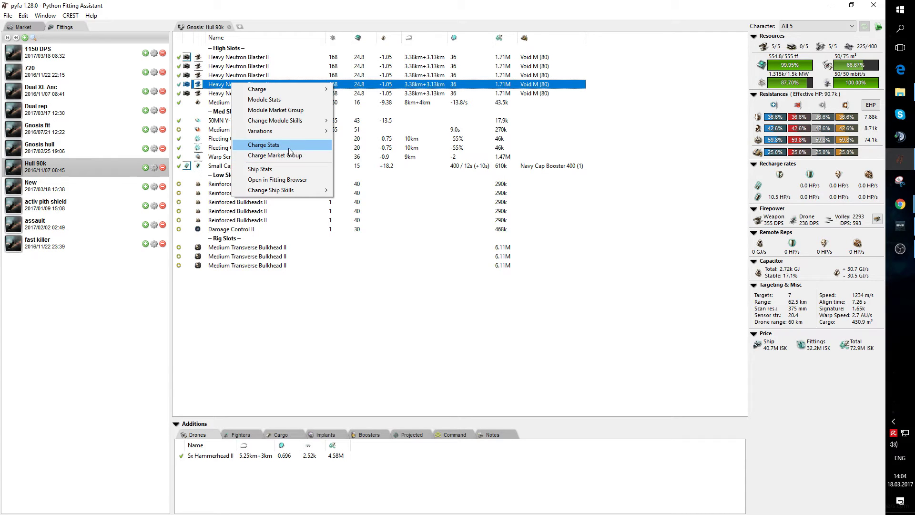
{"action": "left_click", "coordinate": [263, 145]}
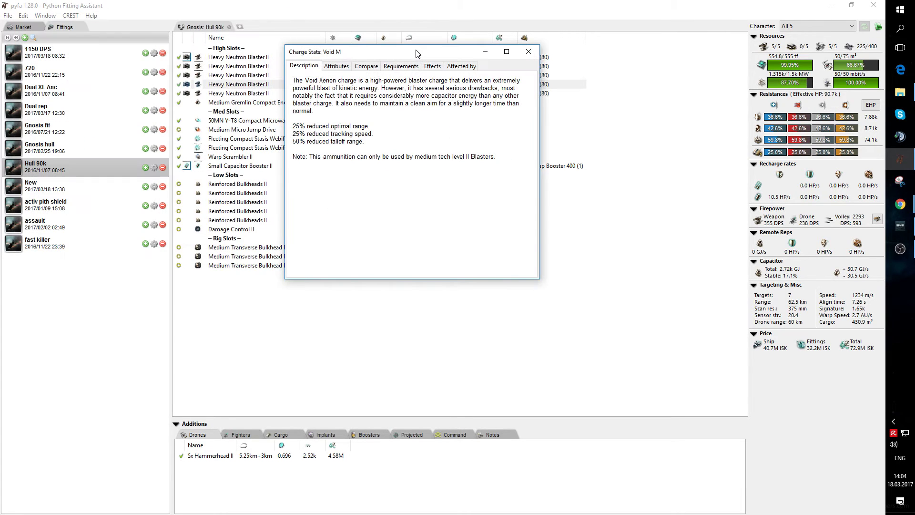
{"action": "left_click", "coordinate": [333, 66]}
{"action": "left_click", "coordinate": [366, 66]}
{"action": "left_click", "coordinate": [400, 66]}
{"action": "left_click", "coordinate": [339, 66]}
{"action": "left_click", "coordinate": [304, 67]}
{"action": "left_click", "coordinate": [528, 51]}
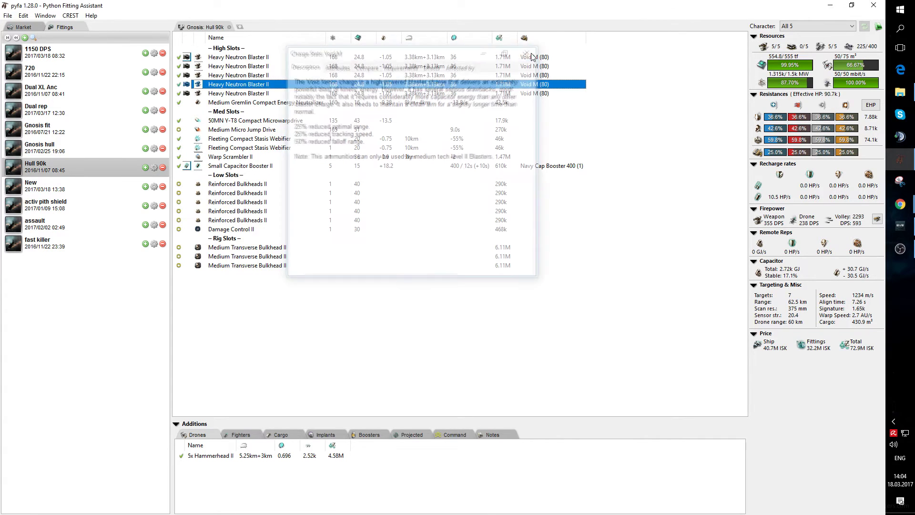
Step: Show the market group of the fourth blaster's charge and select the Medium group under Advanced Blaster Charges
{"action": "right_click", "coordinate": [229, 85]}
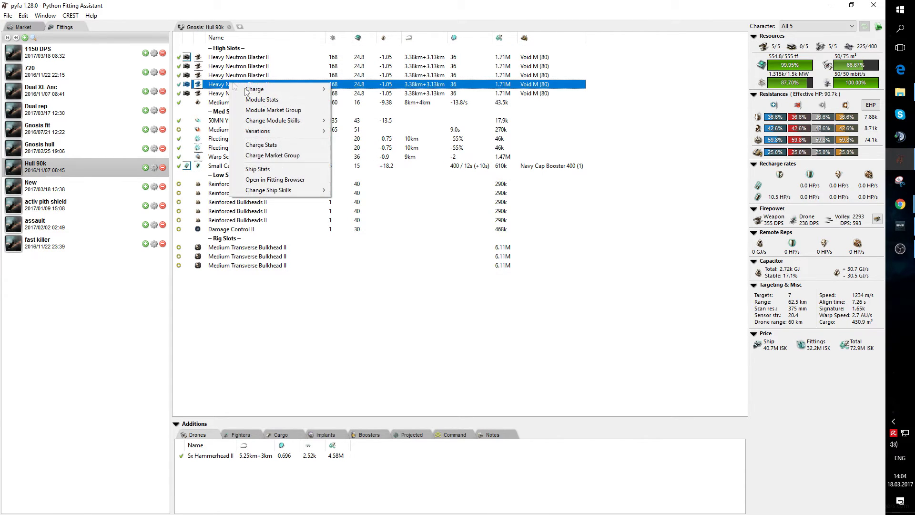
{"action": "left_click", "coordinate": [281, 155]}
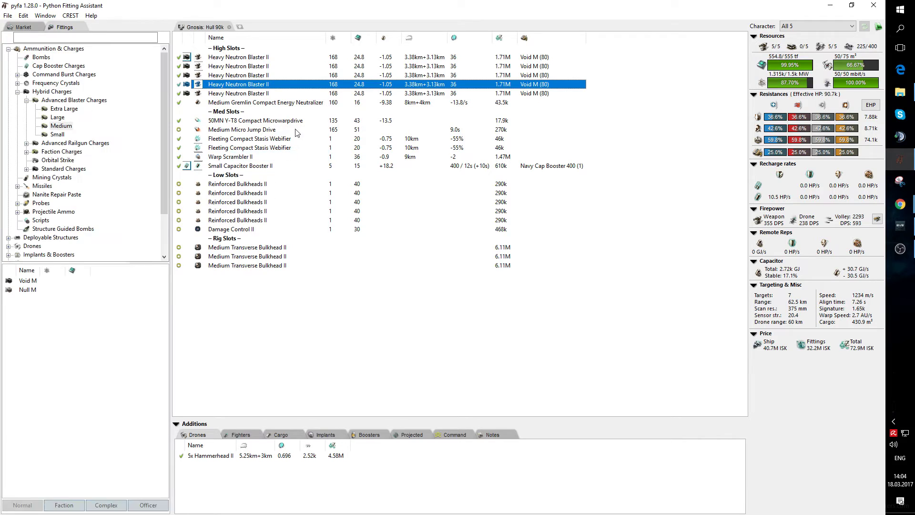
{"action": "left_click", "coordinate": [61, 125]}
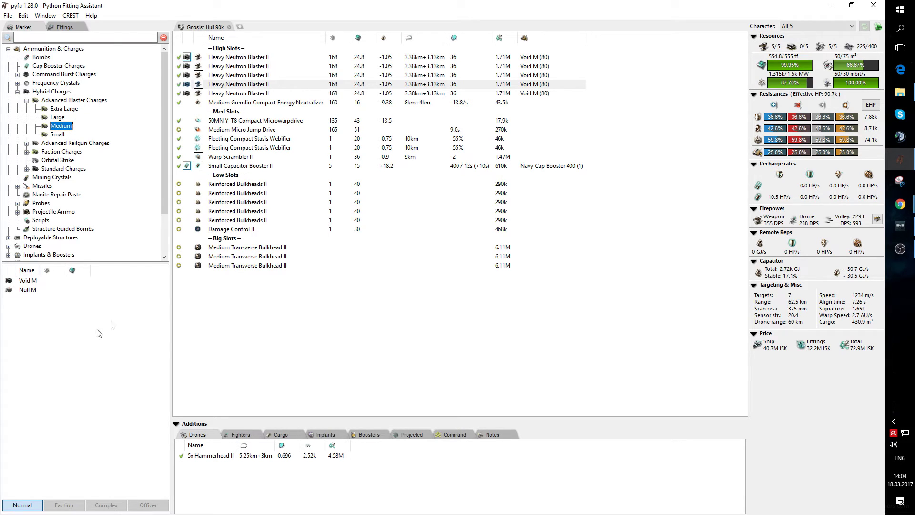
Step: Review the Gnosis ship stats, including description, attributes, comparison and requirements, and show the ship in the fitting browser
{"action": "right_click", "coordinate": [237, 90]}
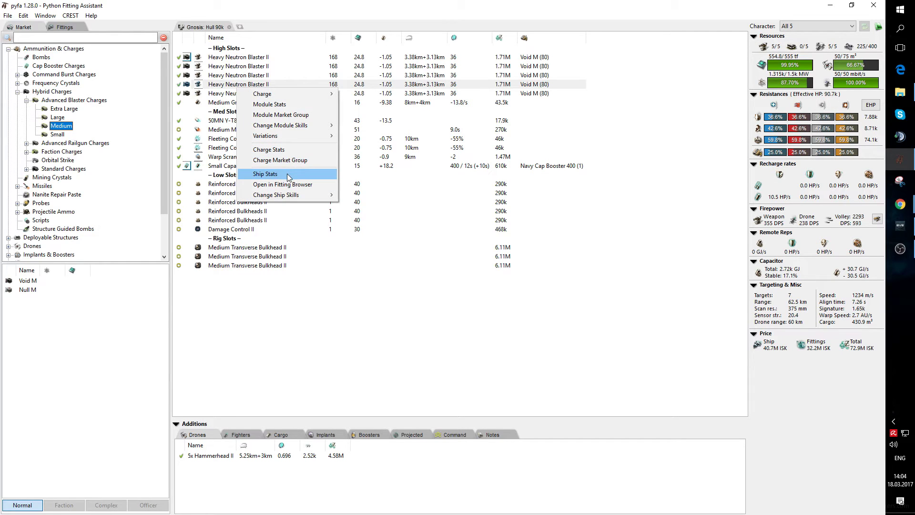
{"action": "left_click", "coordinate": [291, 178]}
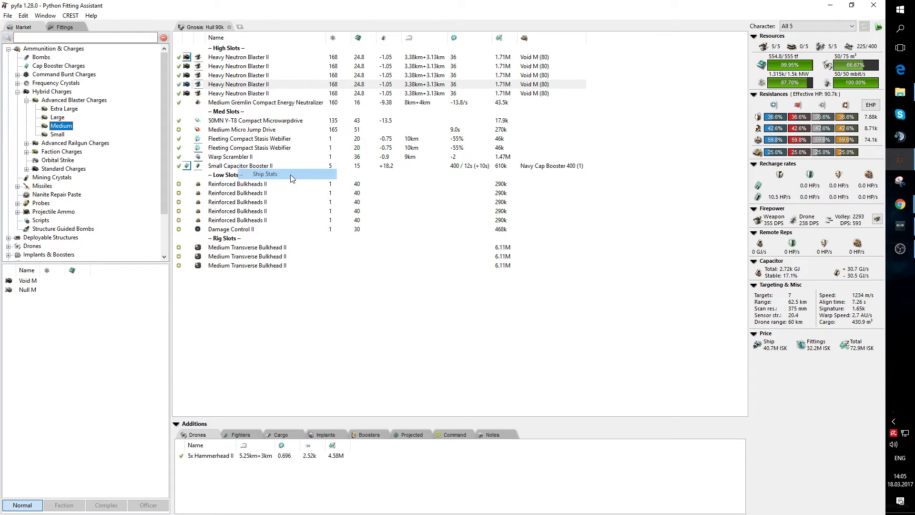
{"action": "left_click_drag", "start_coordinate": [180, 19], "coordinate": [405, 97]}
{"action": "left_click", "coordinate": [271, 106]}
{"action": "left_click", "coordinate": [313, 106]}
{"action": "left_click", "coordinate": [338, 106]}
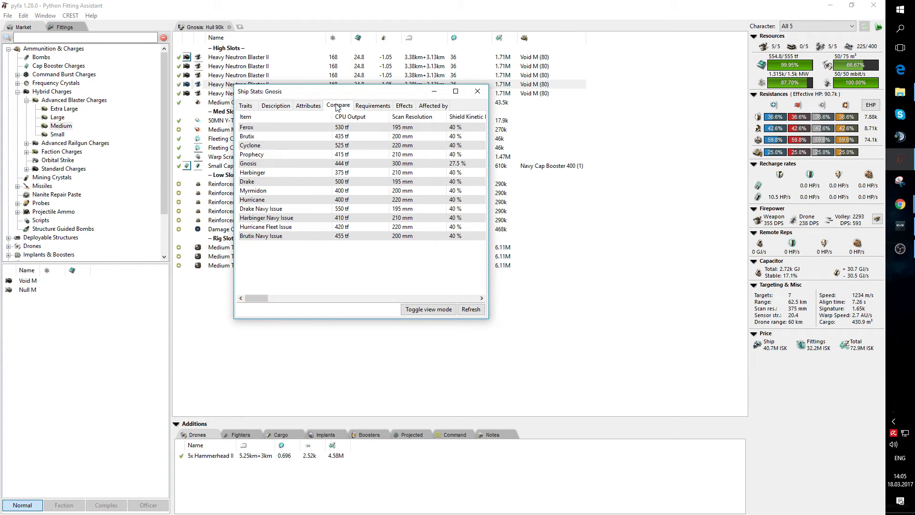
{"action": "left_click", "coordinate": [372, 105]}
{"action": "left_click", "coordinate": [477, 92]}
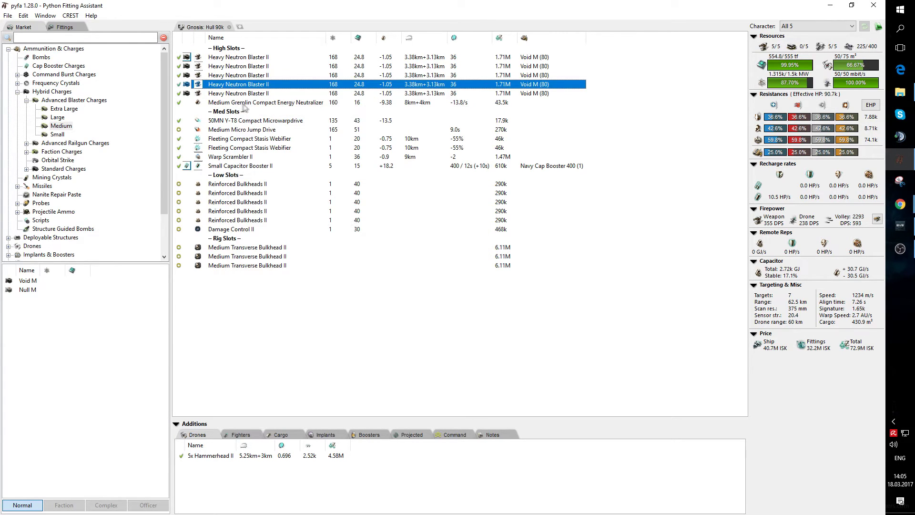
{"action": "right_click", "coordinate": [231, 86]}
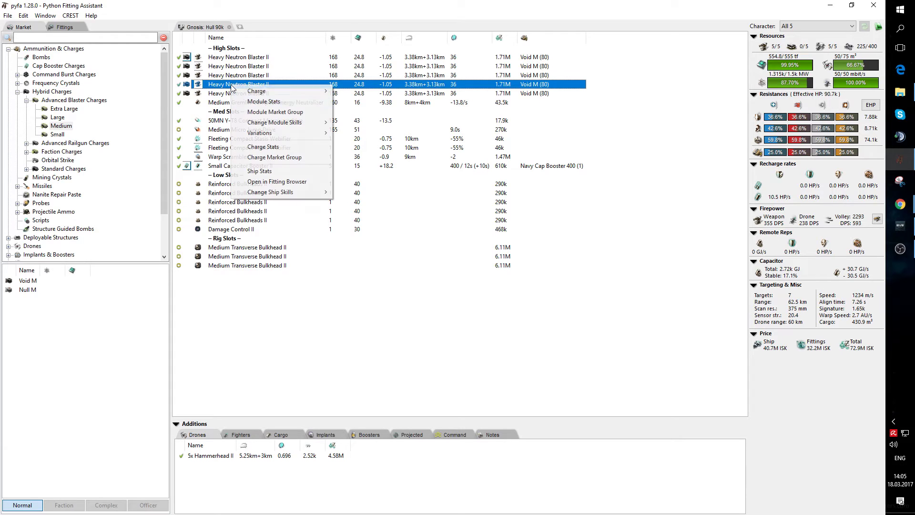
{"action": "left_click", "coordinate": [293, 182]}
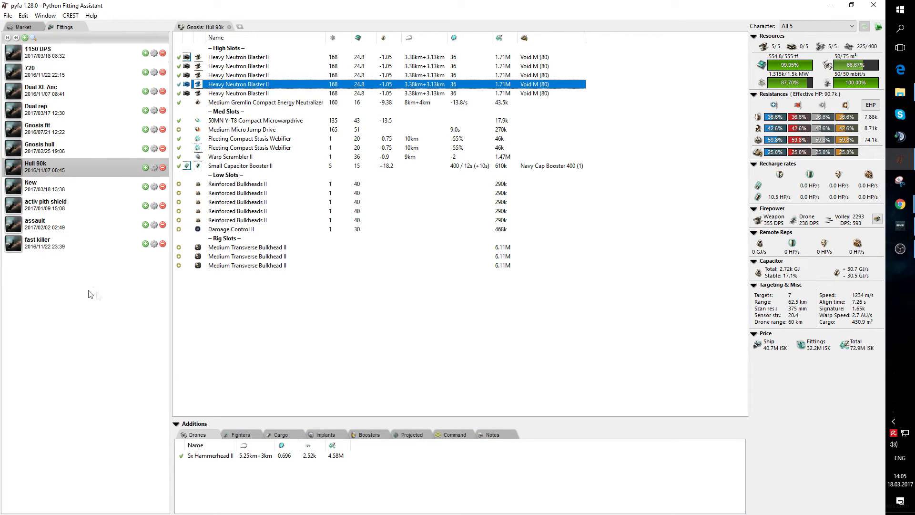
Step: Set the Mechanics ship skill to Level 4 for the Hull 90k fit's character
{"action": "right_click", "coordinate": [274, 84]}
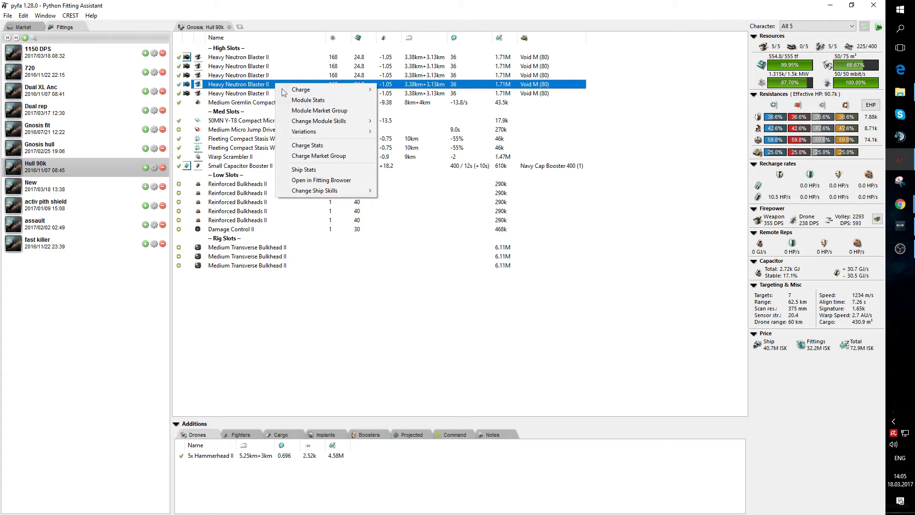
{"action": "mouse_move", "coordinate": [318, 192]}
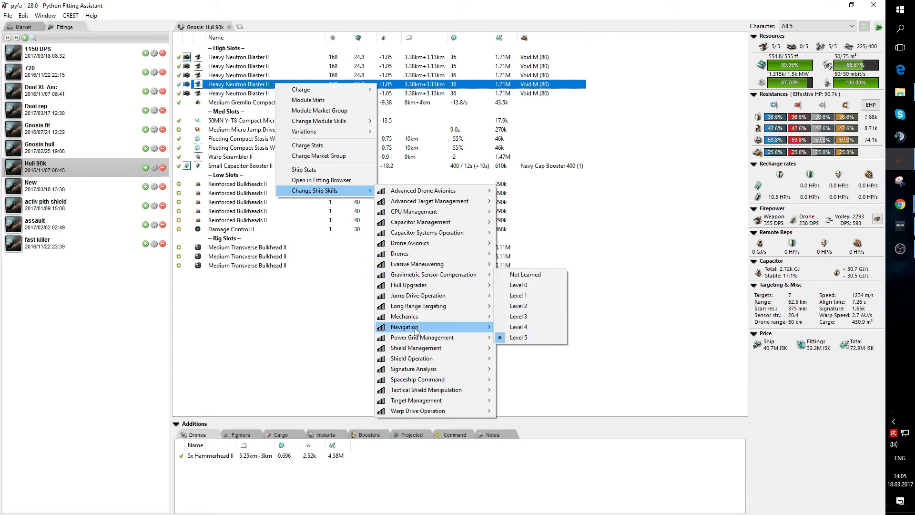
{"action": "mouse_move", "coordinate": [423, 318]}
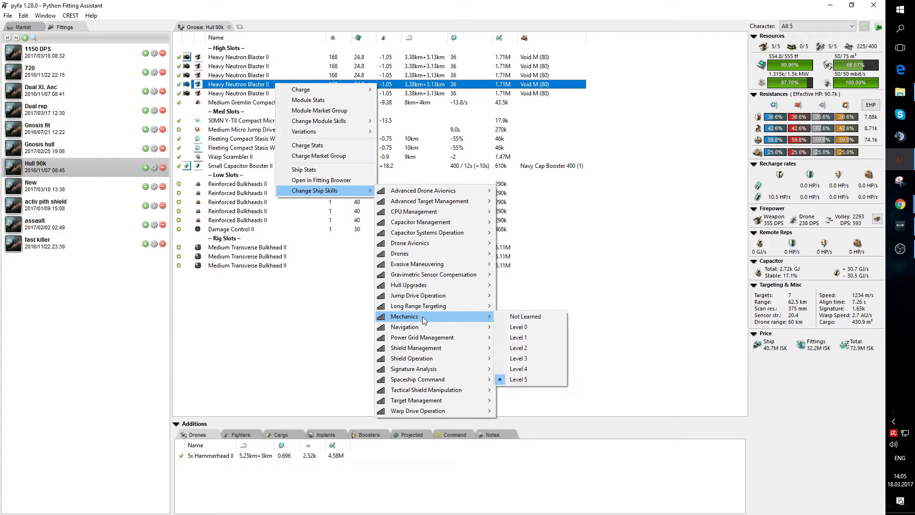
{"action": "left_click", "coordinate": [528, 368]}
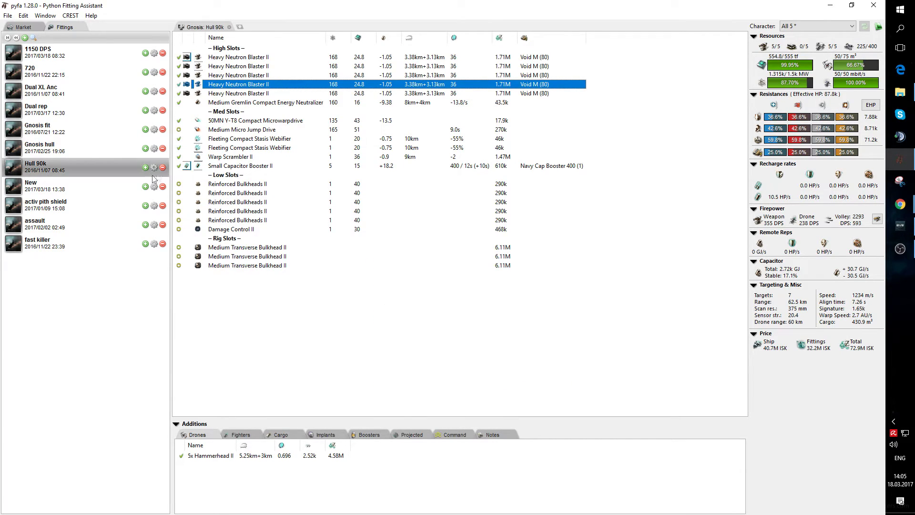
Step: Set the character's Mechanics ship skill back to Level 5
{"action": "right_click", "coordinate": [257, 86]}
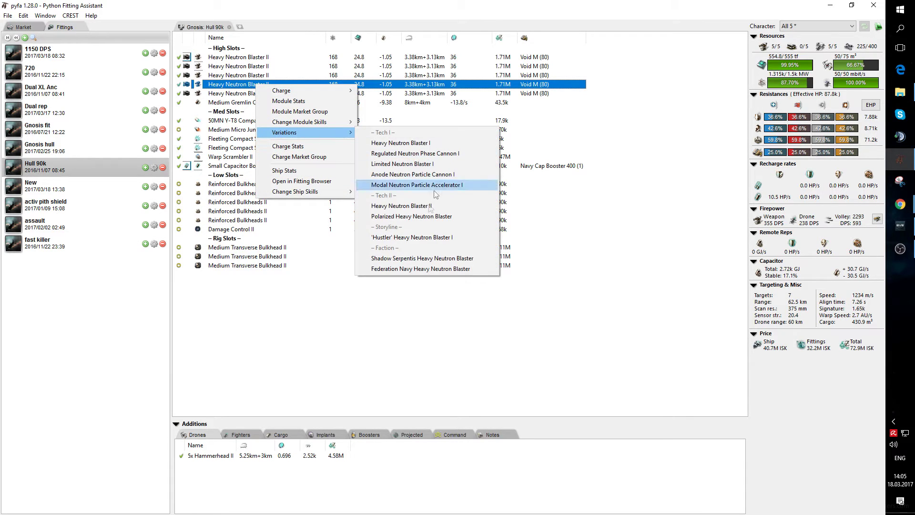
{"action": "mouse_move", "coordinate": [353, 191]}
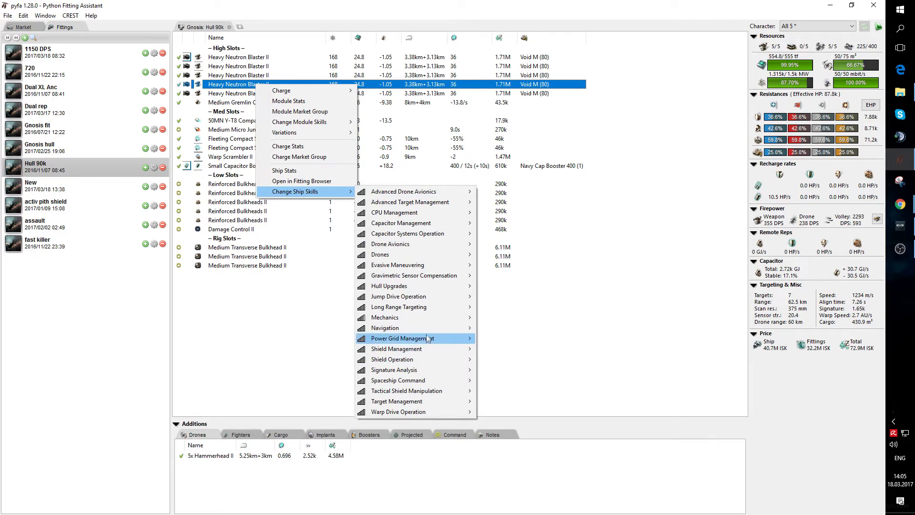
{"action": "mouse_move", "coordinate": [431, 317]}
{"action": "left_click", "coordinate": [500, 384]}
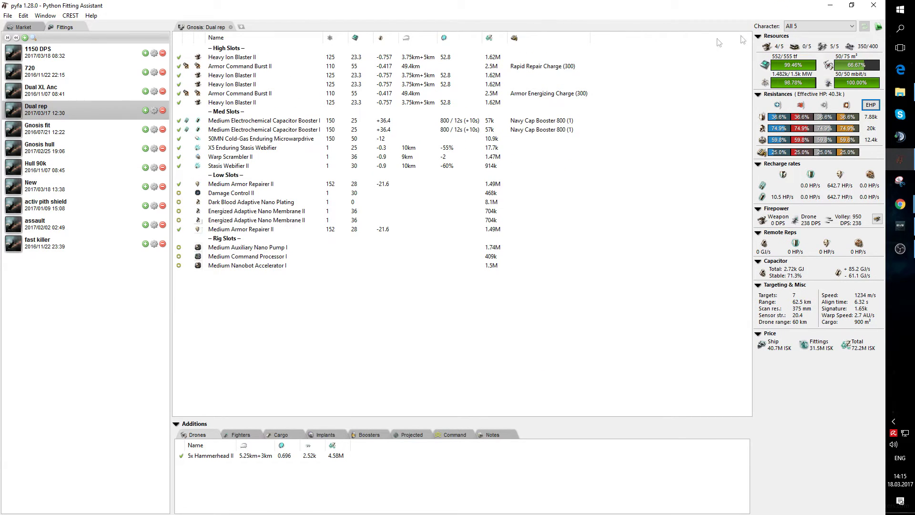
Step: Switch the Dual rep fit's character to Light
{"action": "left_click", "coordinate": [811, 26]}
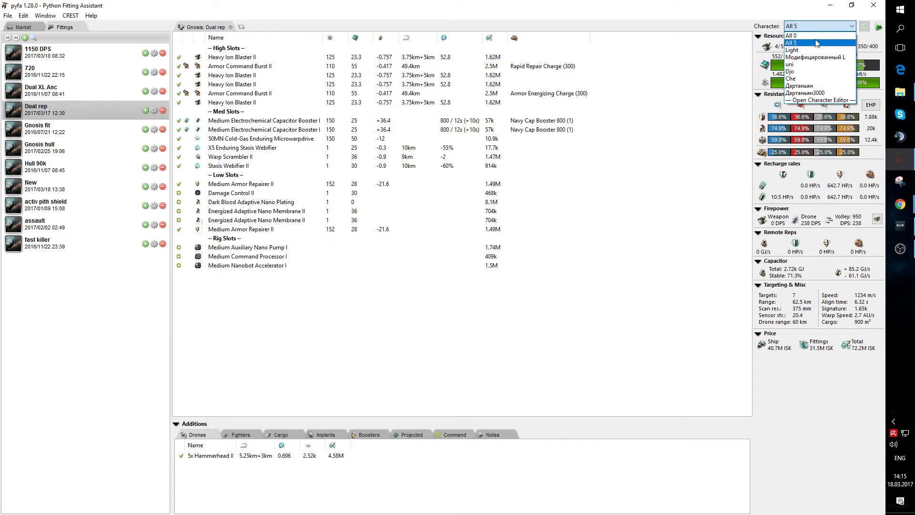
{"action": "left_click", "coordinate": [811, 25]}
{"action": "key", "text": "alt+Down"}
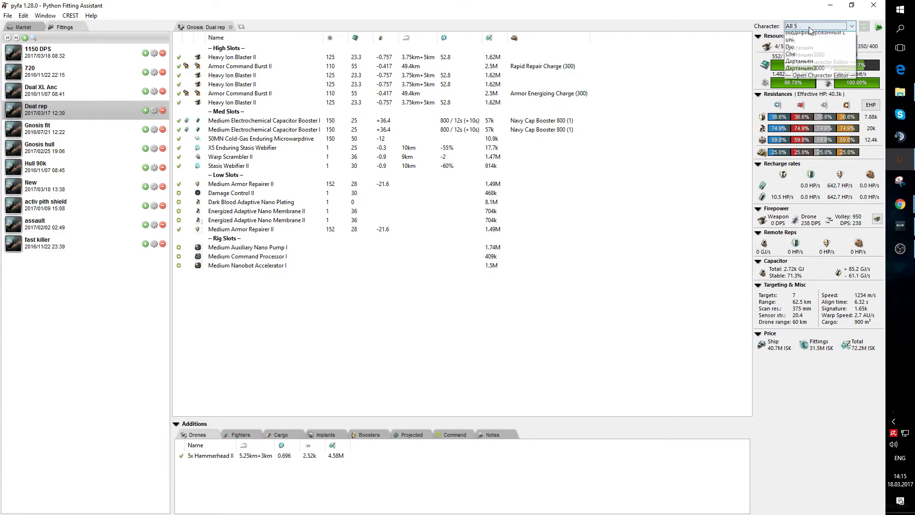
{"action": "key", "text": "Down"}
{"action": "key", "text": "Return"}
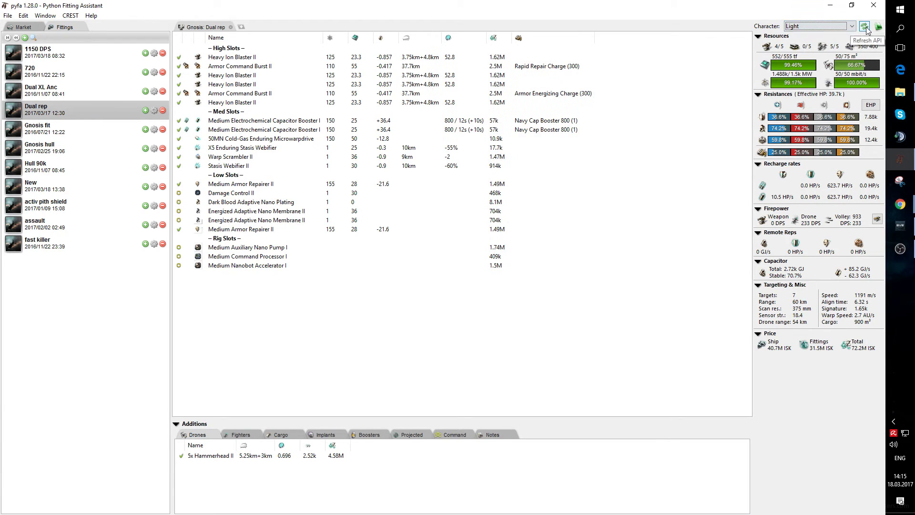
Step: Refresh the Light character's data from the API and switch the Dual rep fit's character to Дартаньян3000
{"action": "left_click", "coordinate": [865, 28]}
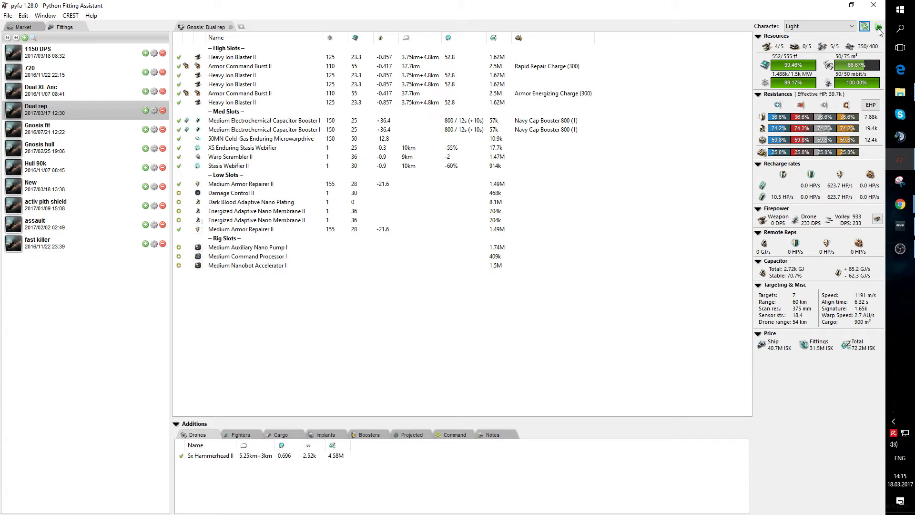
{"action": "left_click", "coordinate": [805, 28]}
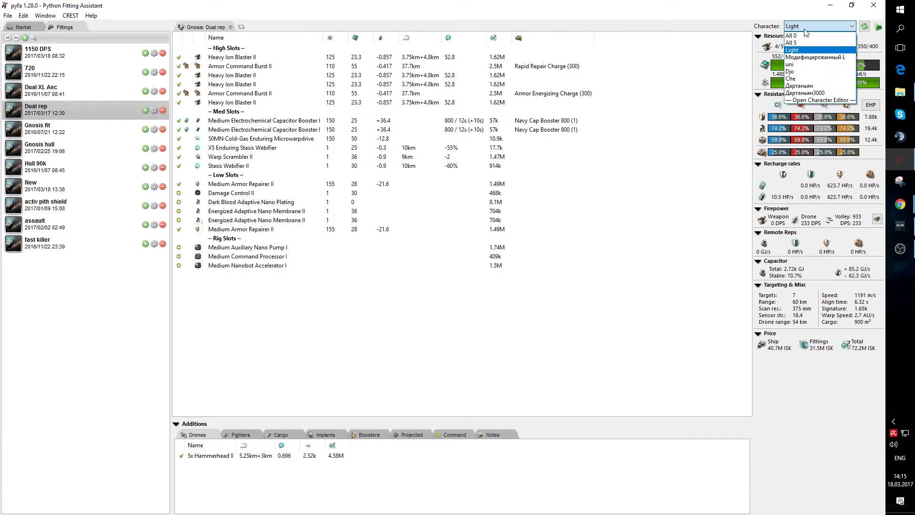
{"action": "left_click", "coordinate": [805, 92]}
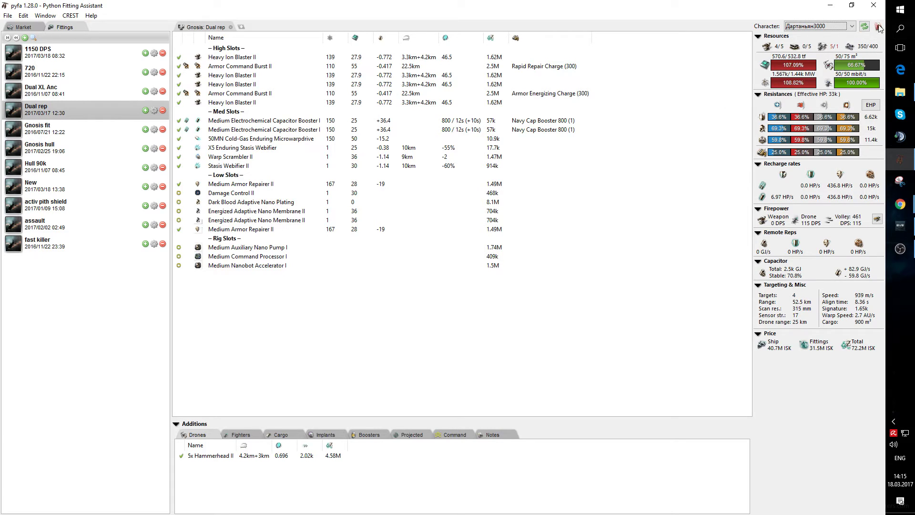
{"action": "mouse_move", "coordinate": [878, 28]}
{"action": "mouse_move", "coordinate": [787, 69]}
{"action": "mouse_move", "coordinate": [786, 86]}
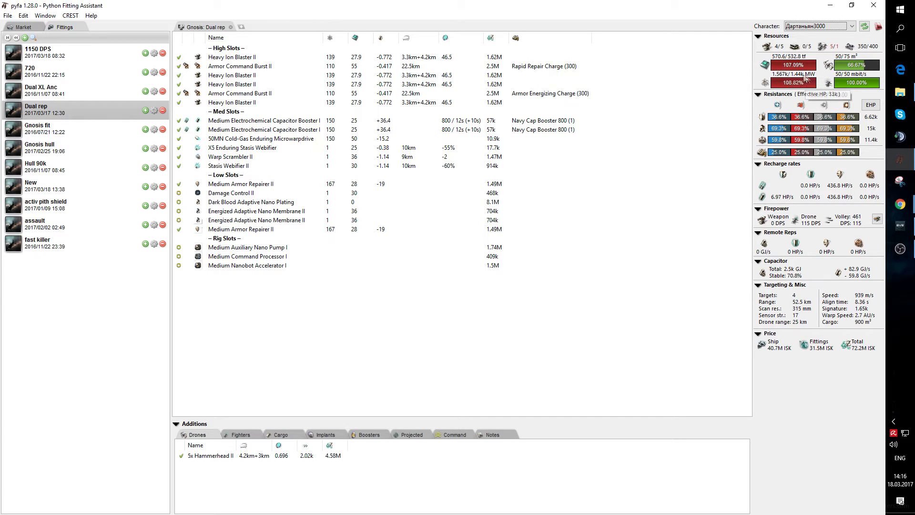
{"action": "mouse_move", "coordinate": [854, 68]}
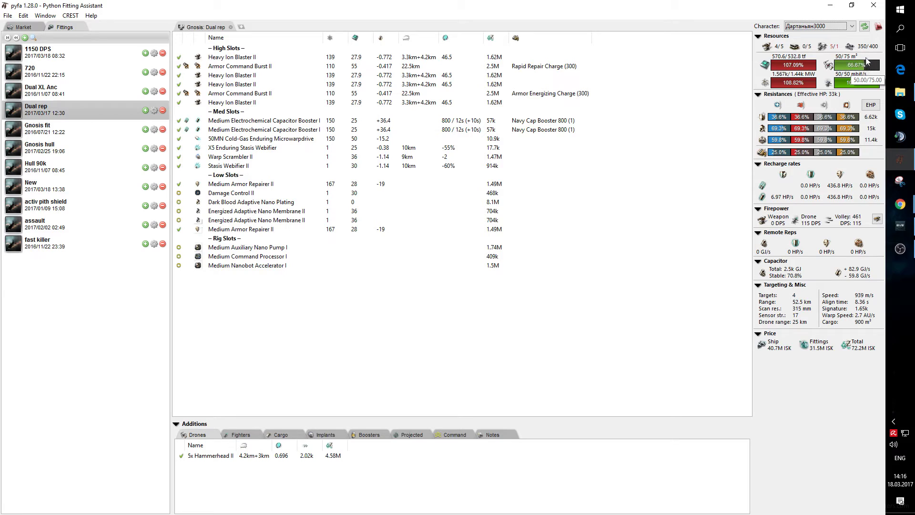
{"action": "mouse_move", "coordinate": [841, 85]}
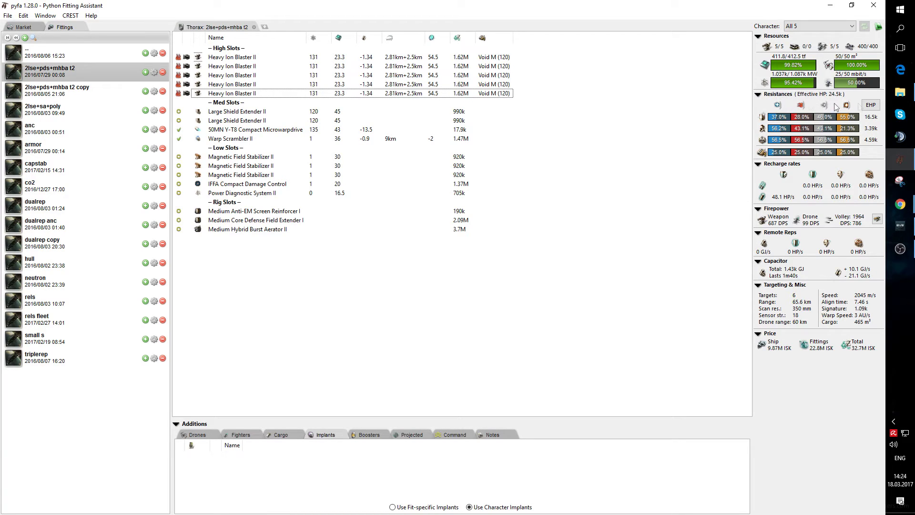
Step: Compare the hit points of the Thorax 2lse+pds+mhba t2 fit as raw HP and as effective HP
{"action": "left_click", "coordinate": [870, 105]}
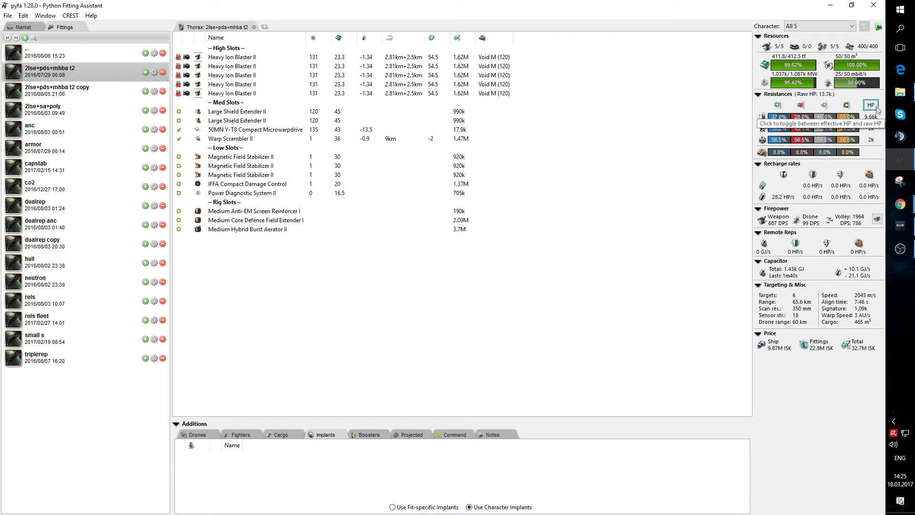
{"action": "mouse_move", "coordinate": [869, 120]}
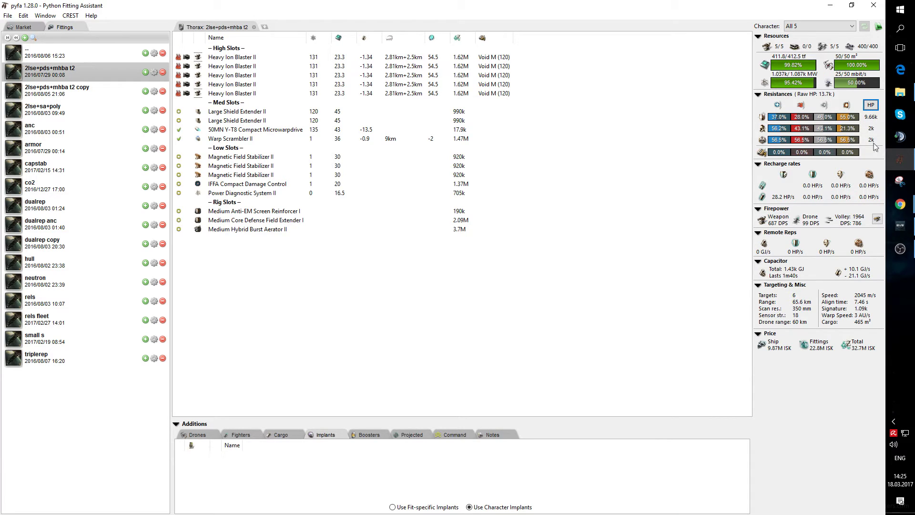
{"action": "mouse_move", "coordinate": [870, 142]}
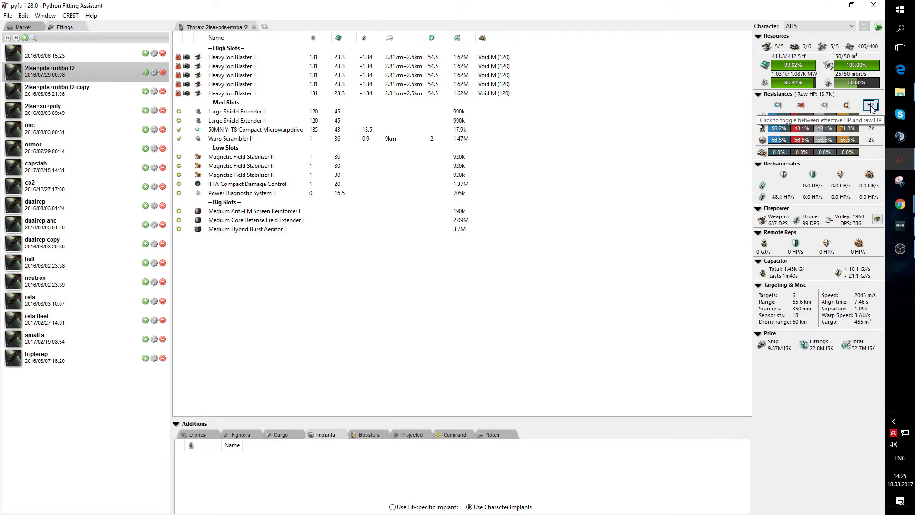
{"action": "left_click", "coordinate": [871, 106]}
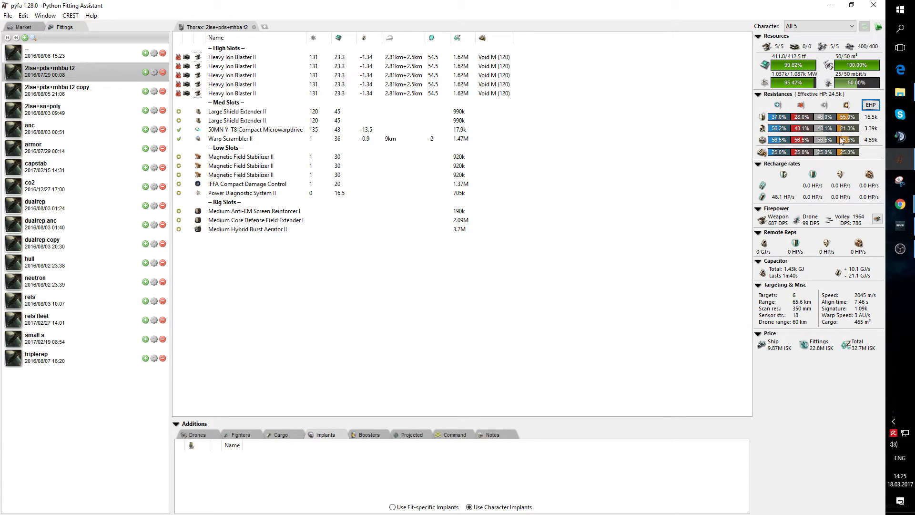
Step: Set the Thorax fit's incoming damage pattern to Inferno missiles
{"action": "right_click", "coordinate": [781, 155]}
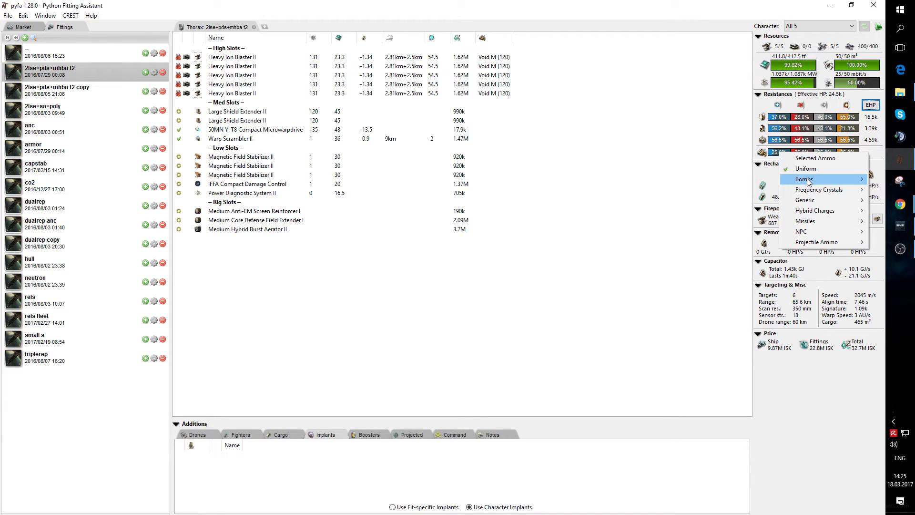
{"action": "mouse_move", "coordinate": [812, 203]}
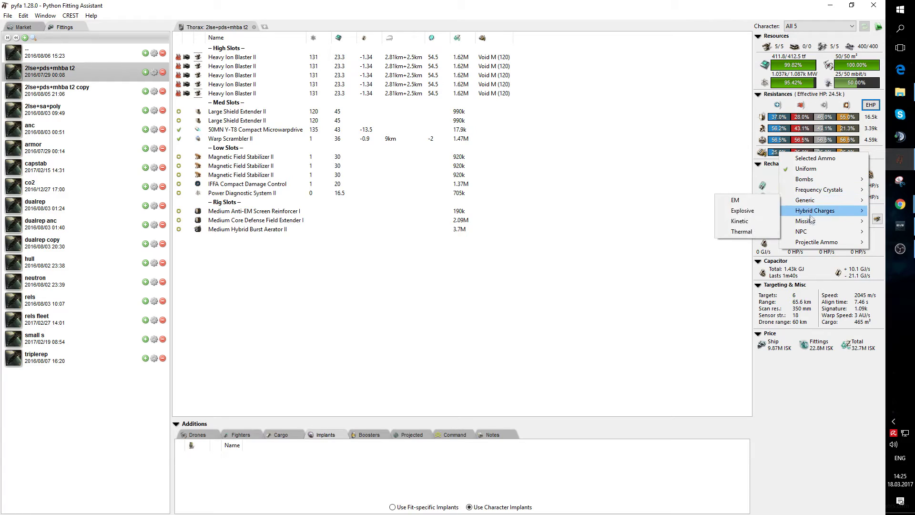
{"action": "mouse_move", "coordinate": [813, 223]}
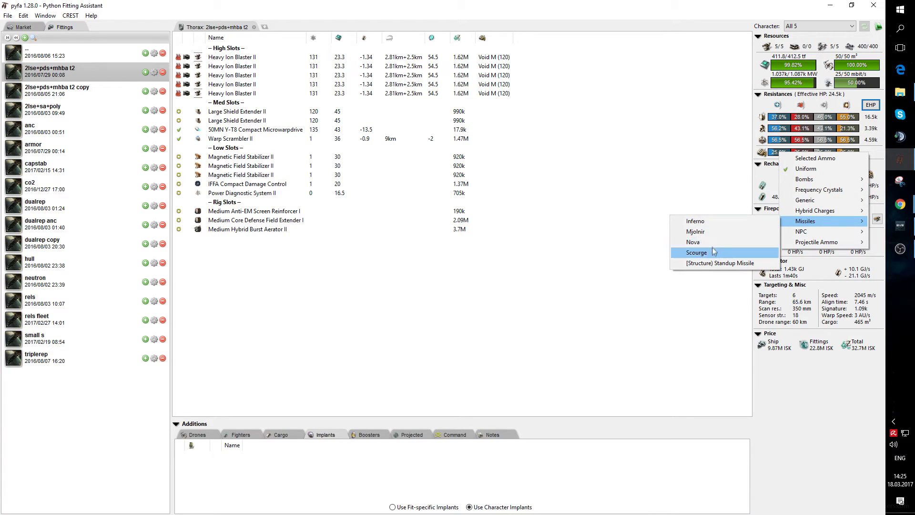
{"action": "left_click", "coordinate": [713, 223]}
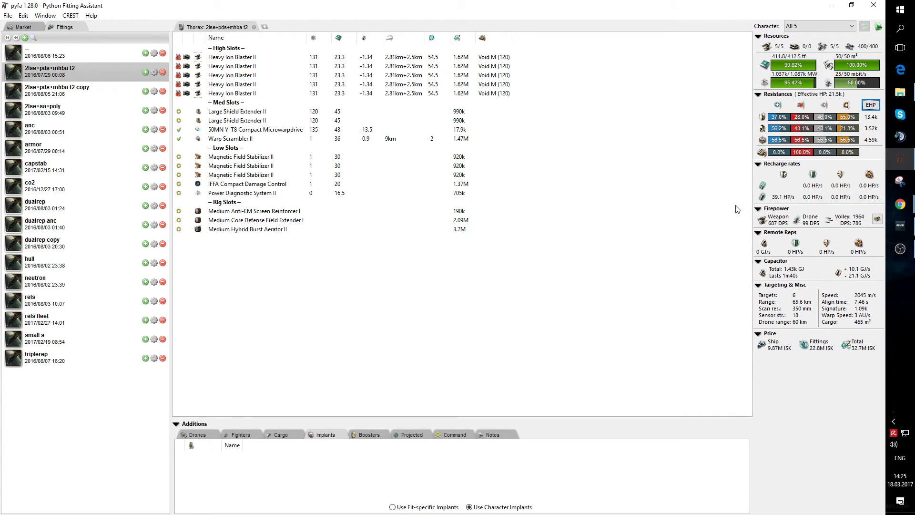
Step: Examine the Thorax fit's shield resistances and change its incoming damage pattern to Nova missiles
{"action": "mouse_move", "coordinate": [816, 118]}
{"action": "mouse_move", "coordinate": [846, 122]}
{"action": "right_click", "coordinate": [832, 122]}
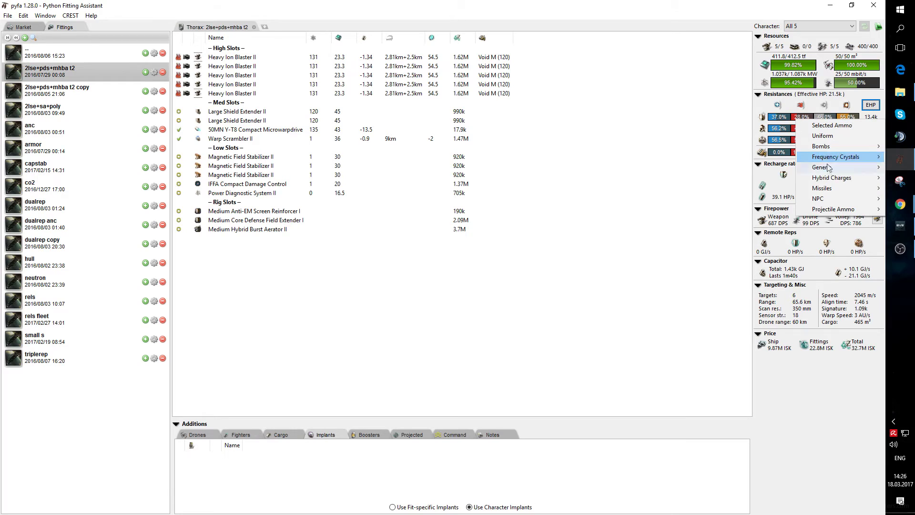
{"action": "mouse_move", "coordinate": [830, 191]}
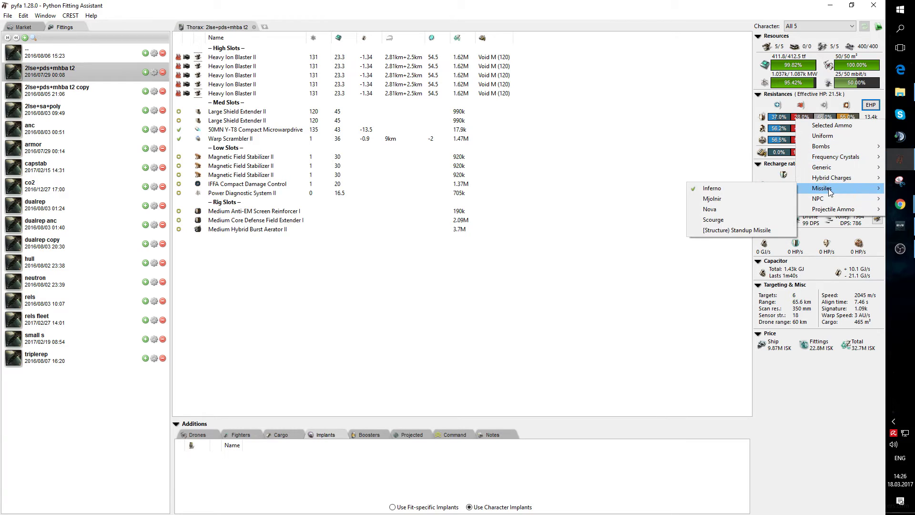
{"action": "left_click", "coordinate": [725, 213]}
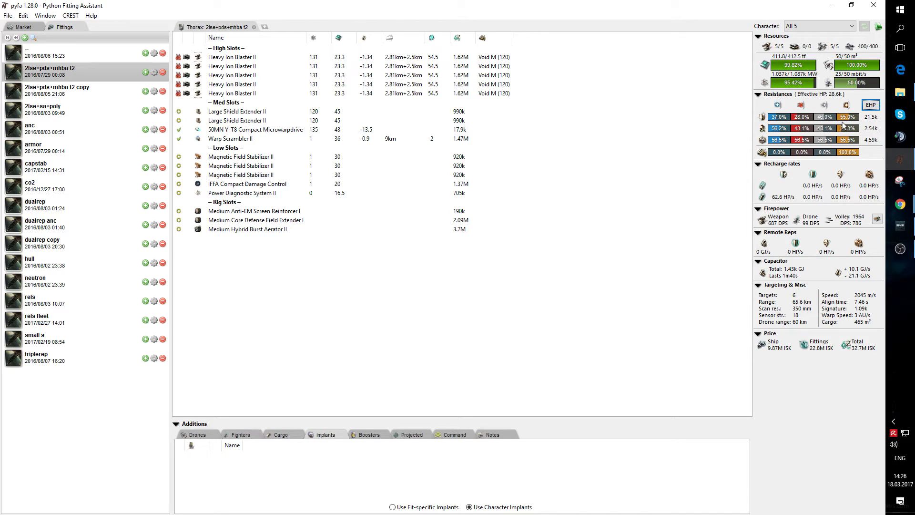
Step: Set the Thorax fit's incoming damage pattern back to Uniform
{"action": "right_click", "coordinate": [806, 152]}
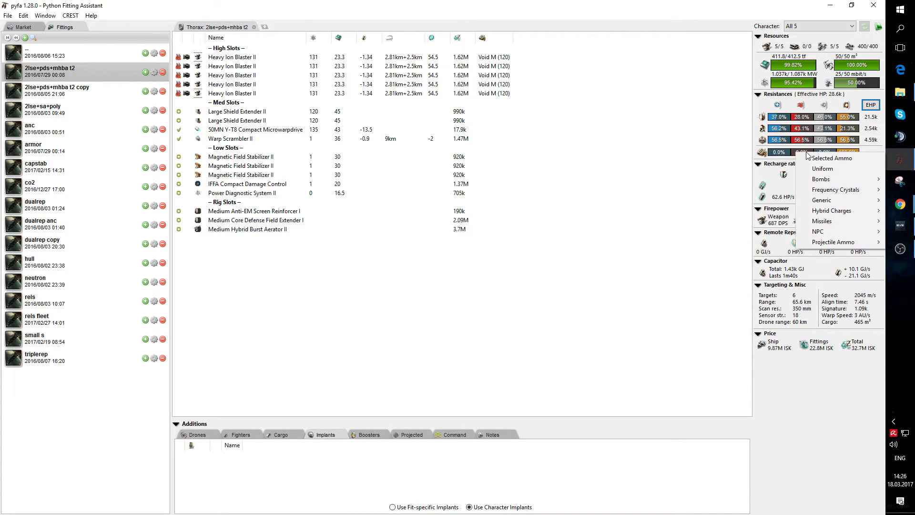
{"action": "left_click", "coordinate": [852, 169]}
{"action": "left_click", "coordinate": [771, 156]}
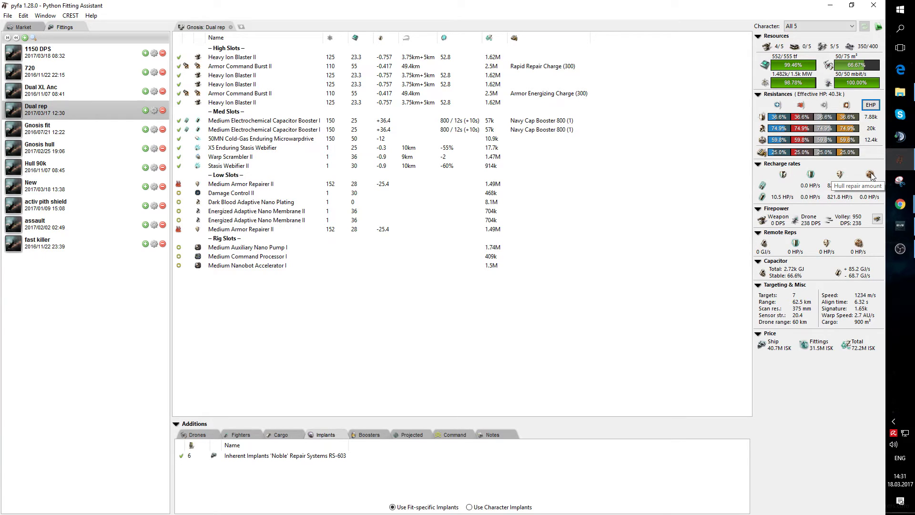
Step: Compare the Gnosis Dual rep fit's recharge rates in raw HP and in effective HP
{"action": "left_click", "coordinate": [871, 105]}
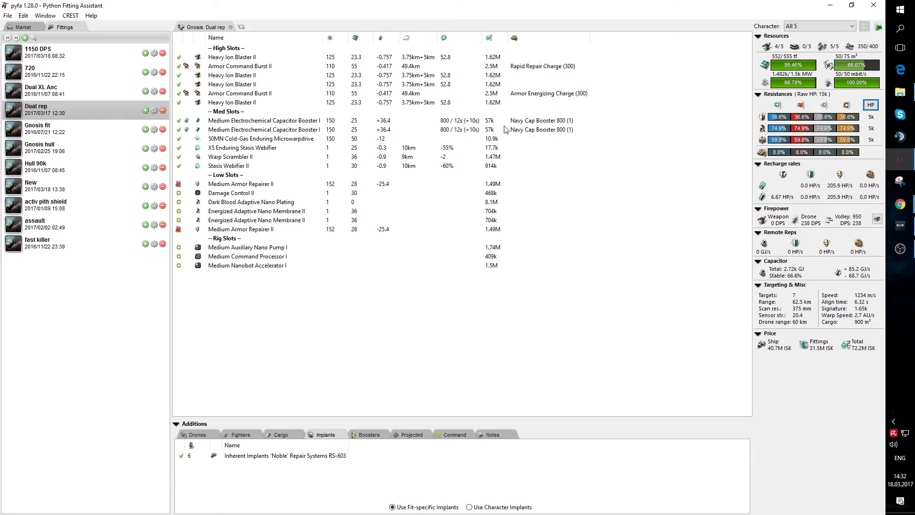
{"action": "left_click", "coordinate": [873, 106]}
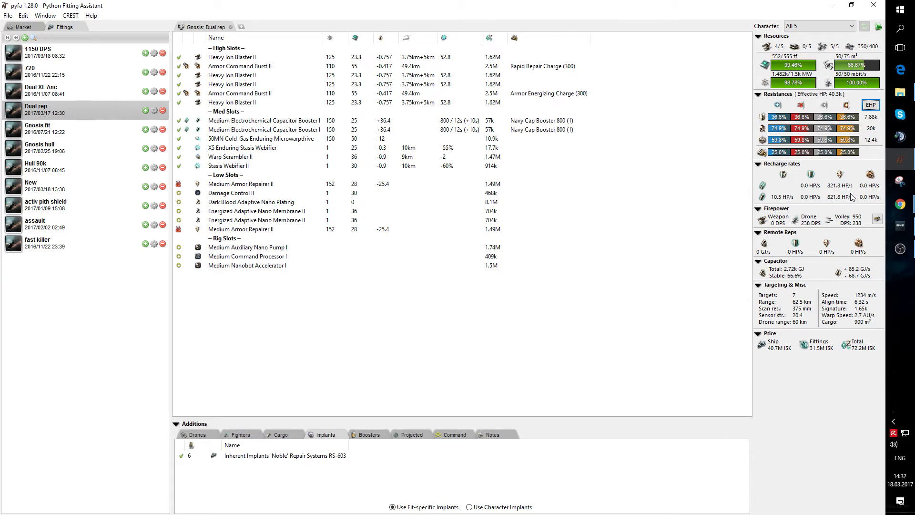
{"action": "mouse_move", "coordinate": [777, 200]}
{"action": "left_click", "coordinate": [179, 120]}
Step: Load Void M charges into all four Heavy Ion Blaster II modules of the Dual rep fit and overheat them
{"action": "left_click", "coordinate": [243, 103]}
{"action": "left_click", "coordinate": [244, 84], "text": "ctrl"}
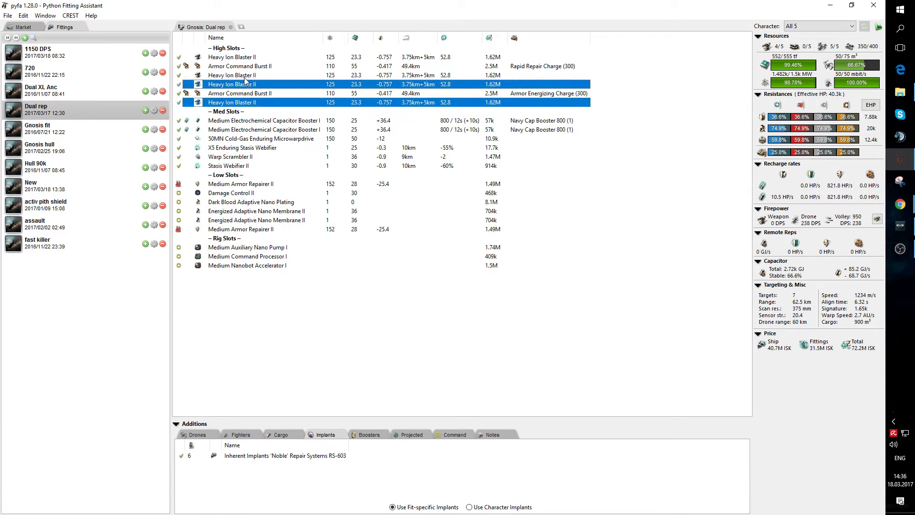
{"action": "left_click", "coordinate": [246, 75], "text": "ctrl"}
{"action": "left_click", "coordinate": [247, 57], "text": "ctrl"}
{"action": "right_click", "coordinate": [242, 58]}
{"action": "mouse_move", "coordinate": [266, 63]}
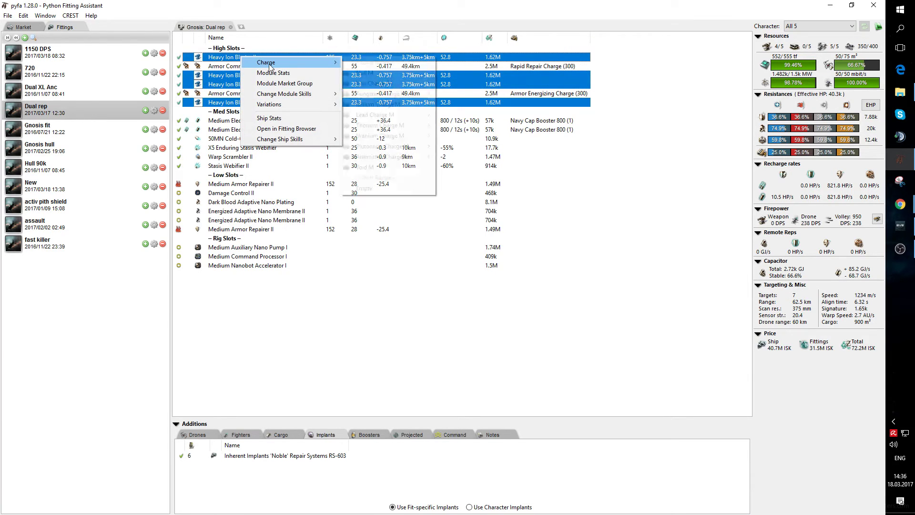
{"action": "left_click", "coordinate": [383, 167]}
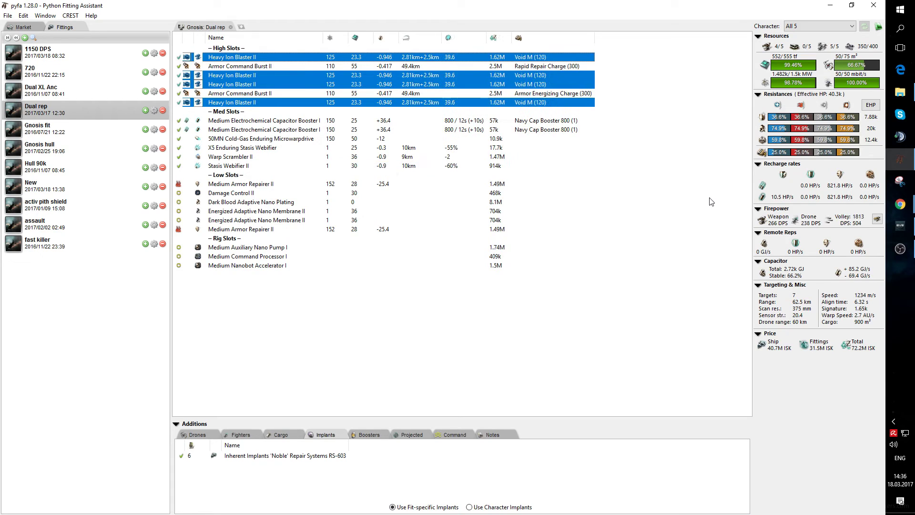
{"action": "left_click", "coordinate": [180, 78], "text": "ctrl"}
Step: Compare the Dual rep fit's firepower with its five Hammerhead II drones deactivated and activated again
{"action": "left_click", "coordinate": [206, 435]}
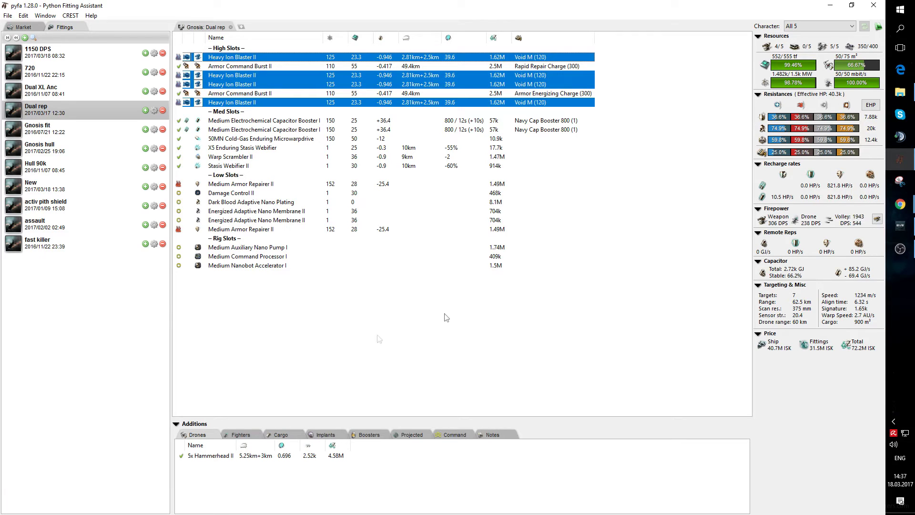
{"action": "left_click", "coordinate": [181, 456]}
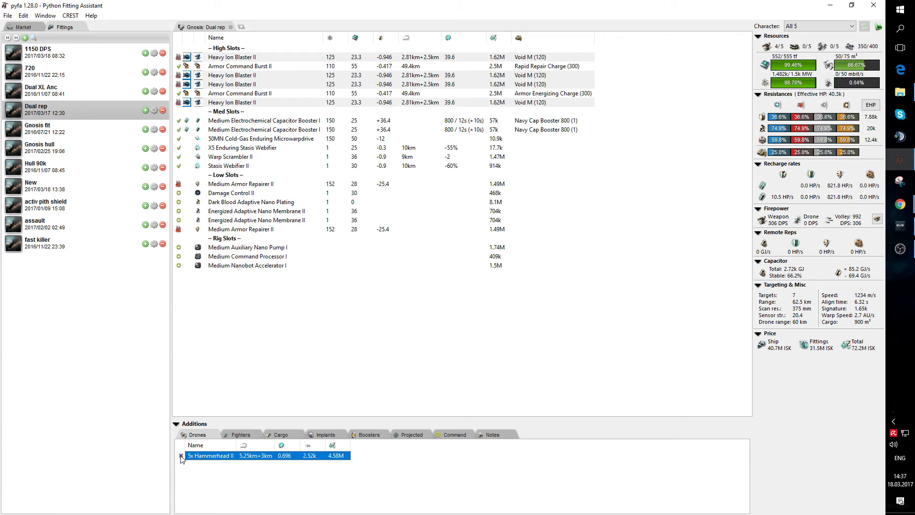
{"action": "left_click", "coordinate": [181, 456]}
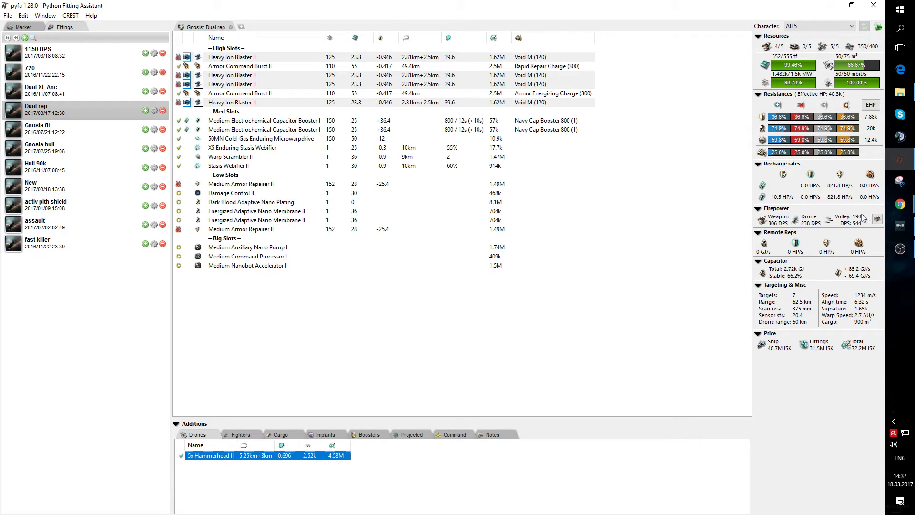
Step: Switch the Dual rep fit's firepower readout to mining yield
{"action": "mouse_move", "coordinate": [864, 223]}
{"action": "left_click", "coordinate": [877, 220]}
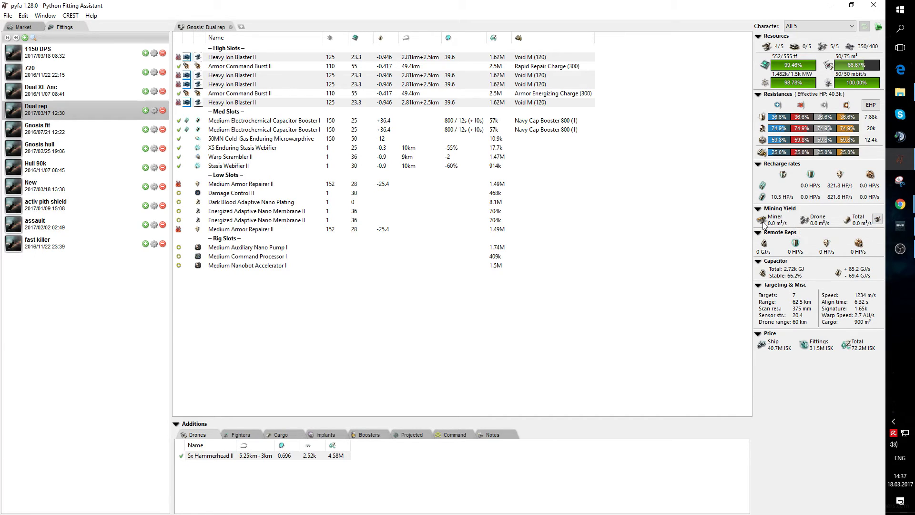
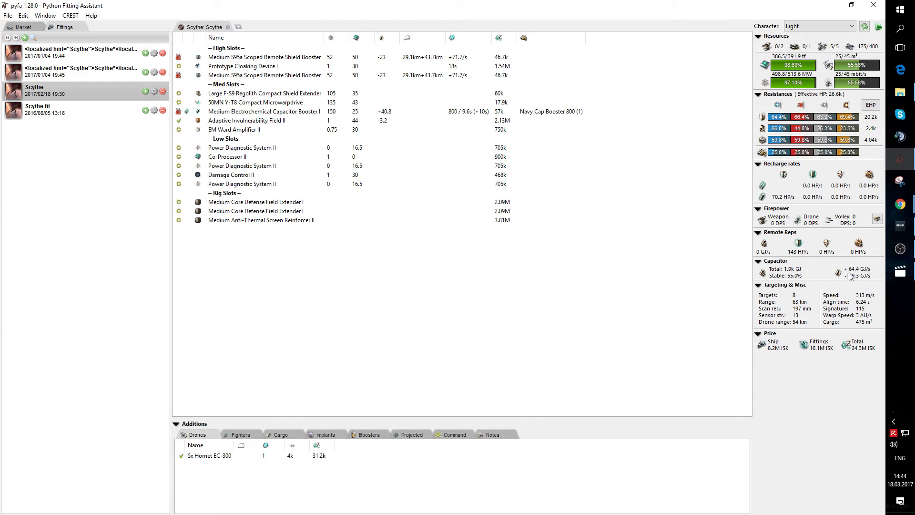
Step: Compare the Scythe fit's capacitor stability by cycling the Medium Electrochemical Capacitor Booster I and activating the 50MN Y-T8 Compact Microwarpdrive
{"action": "mouse_move", "coordinate": [866, 284]}
{"action": "left_click", "coordinate": [179, 113]}
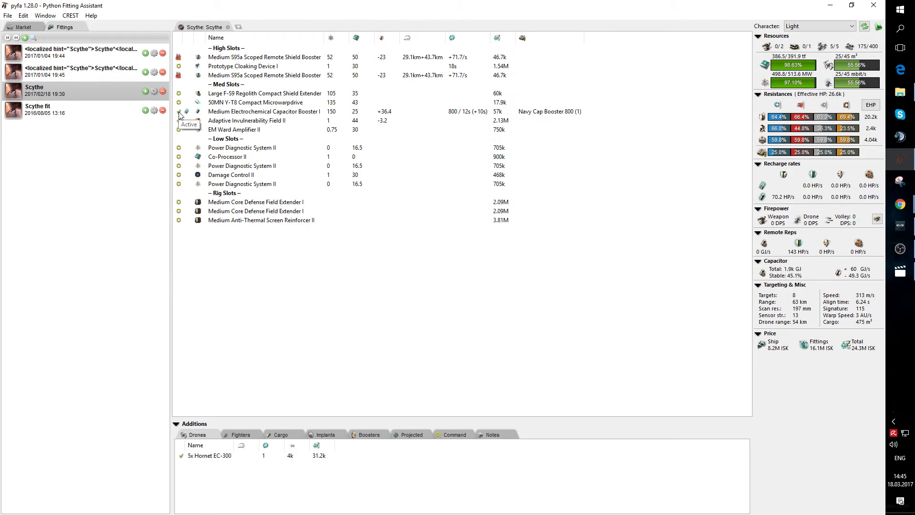
{"action": "left_click", "coordinate": [179, 113]}
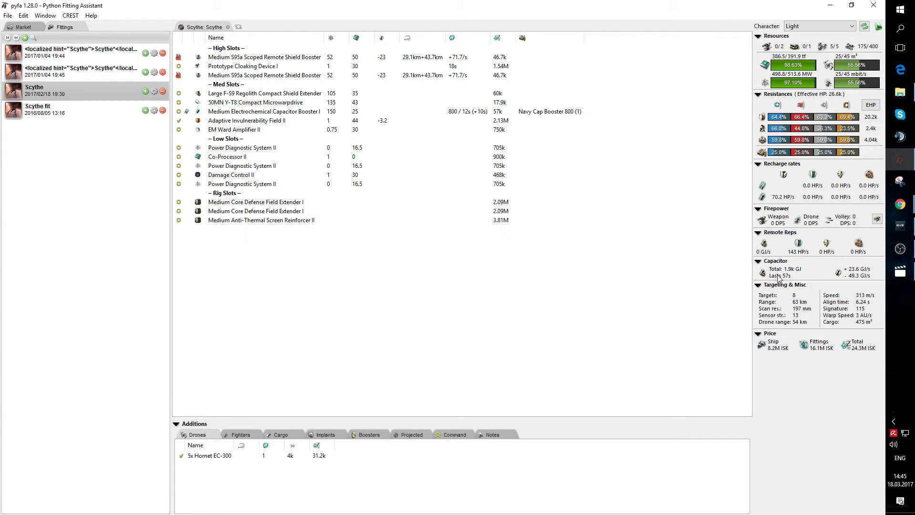
{"action": "left_click", "coordinate": [178, 102]}
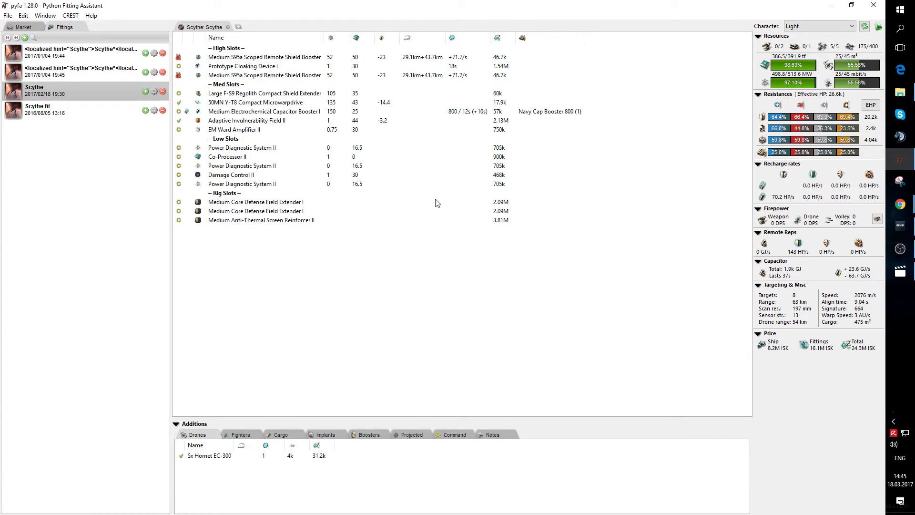
{"action": "left_click", "coordinate": [179, 113]}
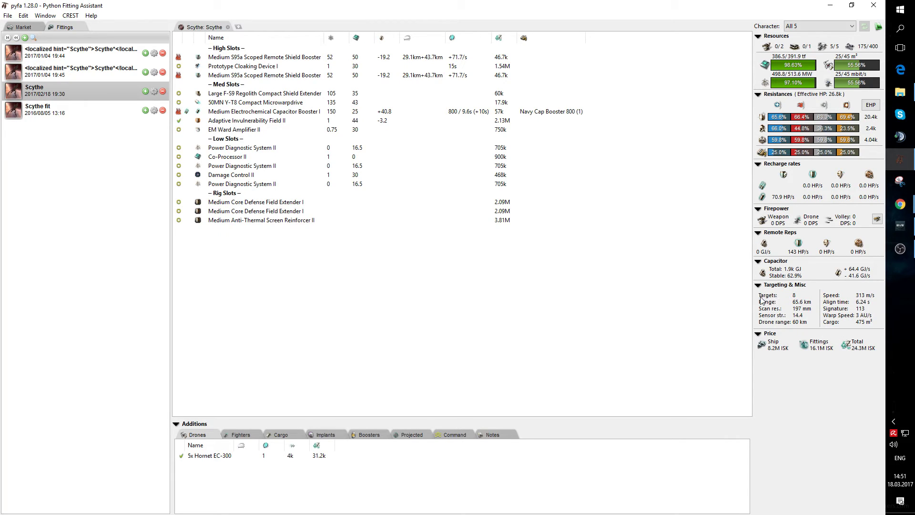
Step: Examine the Scythe's targeting stats and compare its speed and align time with the 50MN Y-T8 Compact Microwarpdrive on and off
{"action": "mouse_move", "coordinate": [795, 296]}
{"action": "mouse_move", "coordinate": [804, 312]}
{"action": "mouse_move", "coordinate": [861, 299]}
{"action": "left_click", "coordinate": [179, 102]}
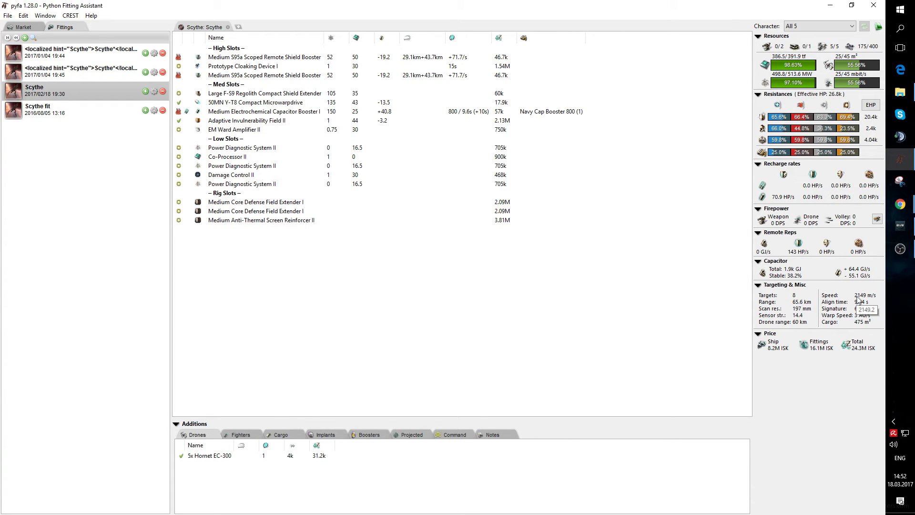
{"action": "left_click", "coordinate": [179, 102]}
{"action": "mouse_move", "coordinate": [858, 301]}
{"action": "left_click", "coordinate": [178, 103]}
{"action": "left_click", "coordinate": [179, 102]}
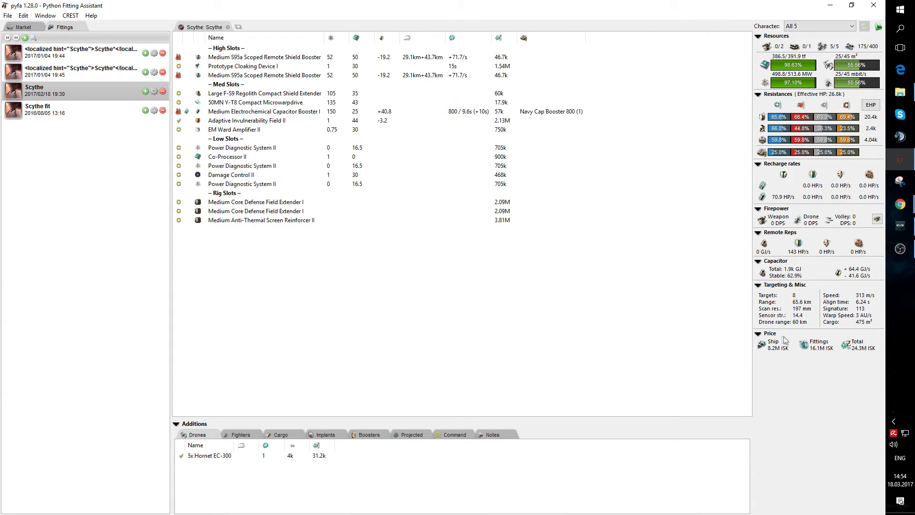
{"action": "mouse_move", "coordinate": [770, 352]}
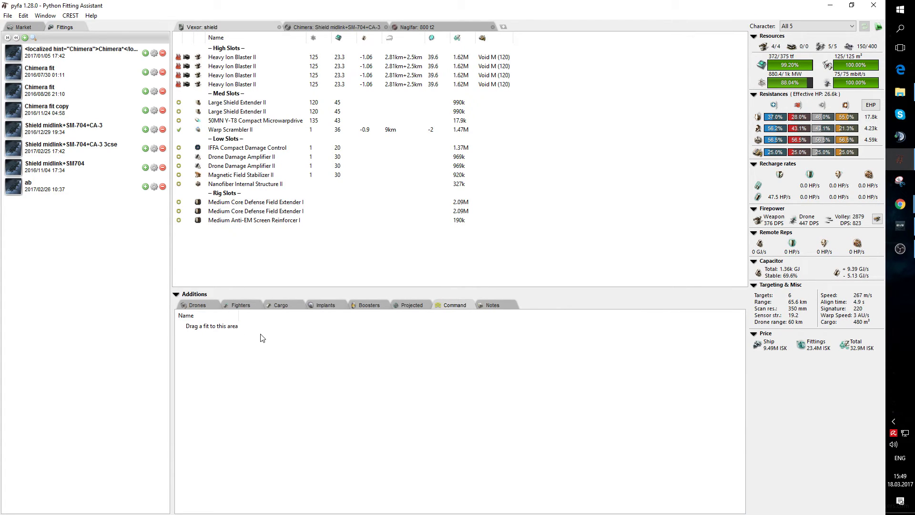
Step: Open the market group of the Vexor shield fit's Hammerhead II drones and remove both Hammerhead IIs from the drone bay
{"action": "left_click", "coordinate": [214, 303]}
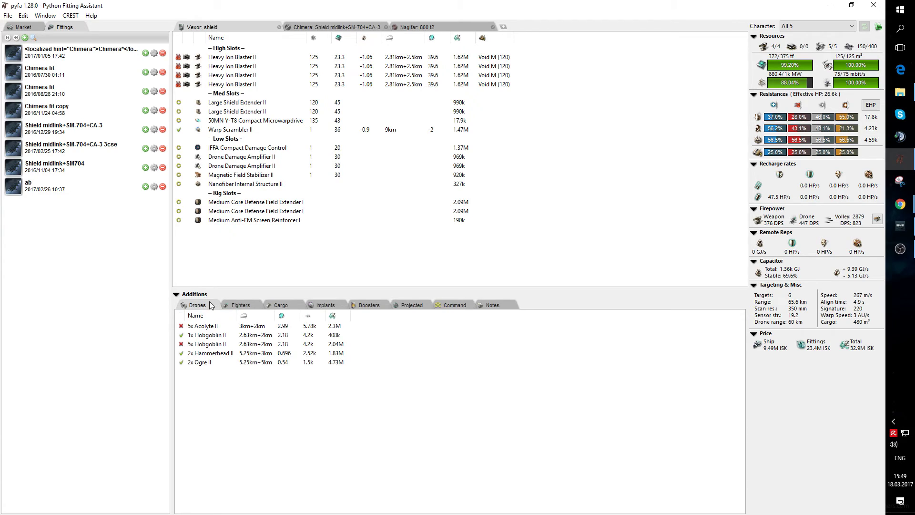
{"action": "right_click", "coordinate": [209, 353]}
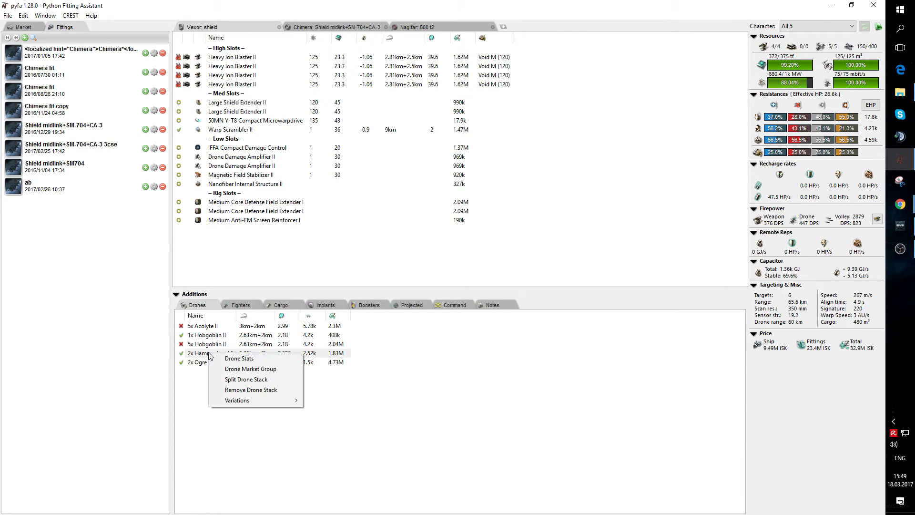
{"action": "left_click", "coordinate": [250, 370]}
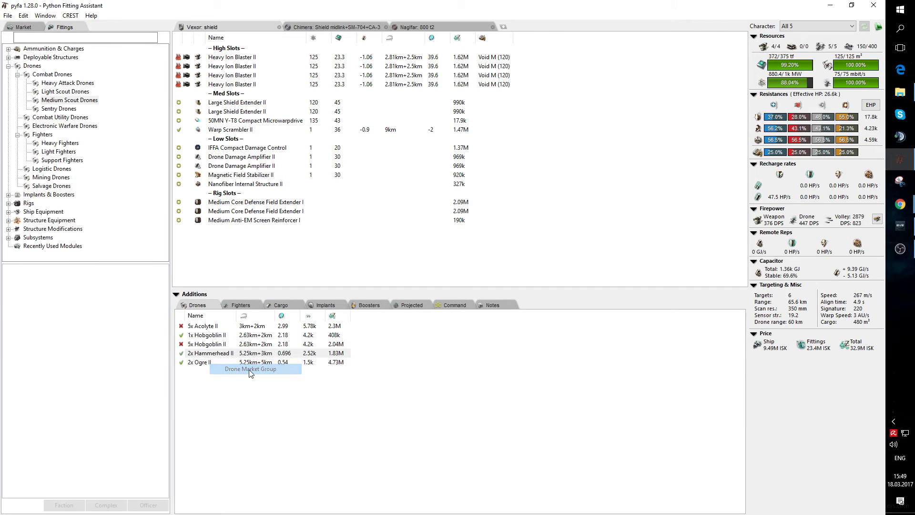
{"action": "double_click", "coordinate": [215, 356]}
{"action": "double_click", "coordinate": [215, 357]}
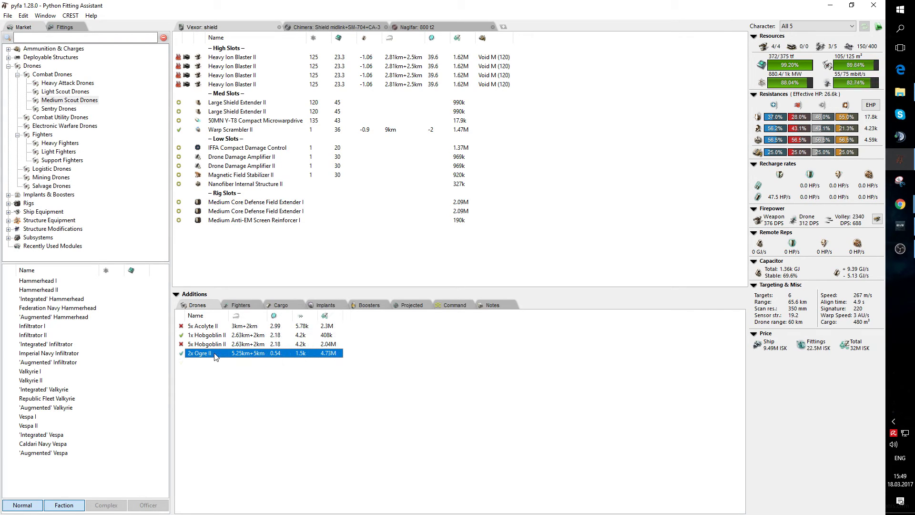
Step: Add two Valkyrie II drones to the Vexor shield fit and activate them
{"action": "double_click", "coordinate": [49, 381]}
{"action": "left_click_drag", "start_coordinate": [49, 381], "coordinate": [239, 379]}
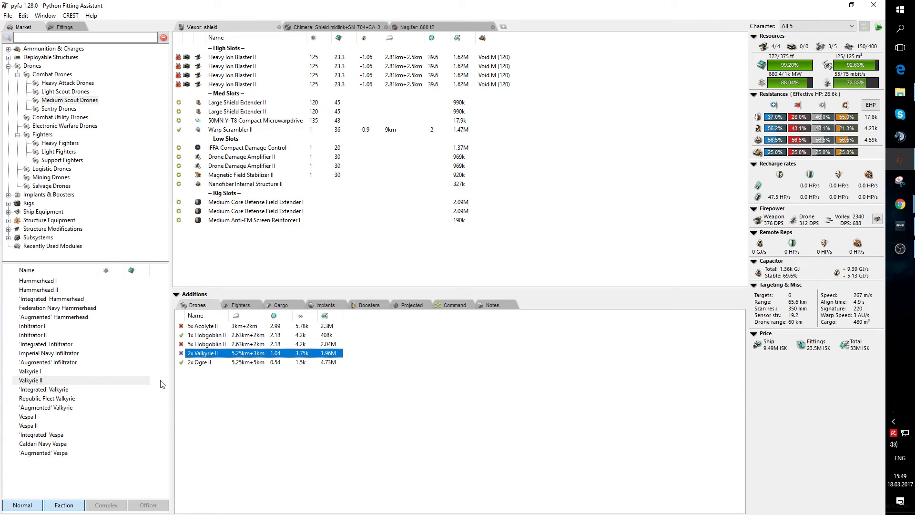
{"action": "left_click", "coordinate": [181, 353]}
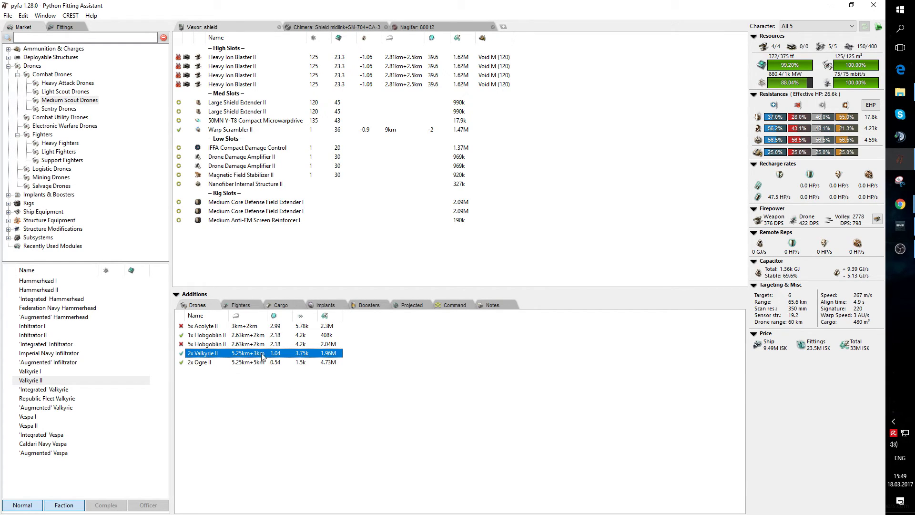
Step: In the Chimera fit's fighters, activate the third Firbolg I squadron and deactivate the Siren I squadron
{"action": "left_click", "coordinate": [318, 28]}
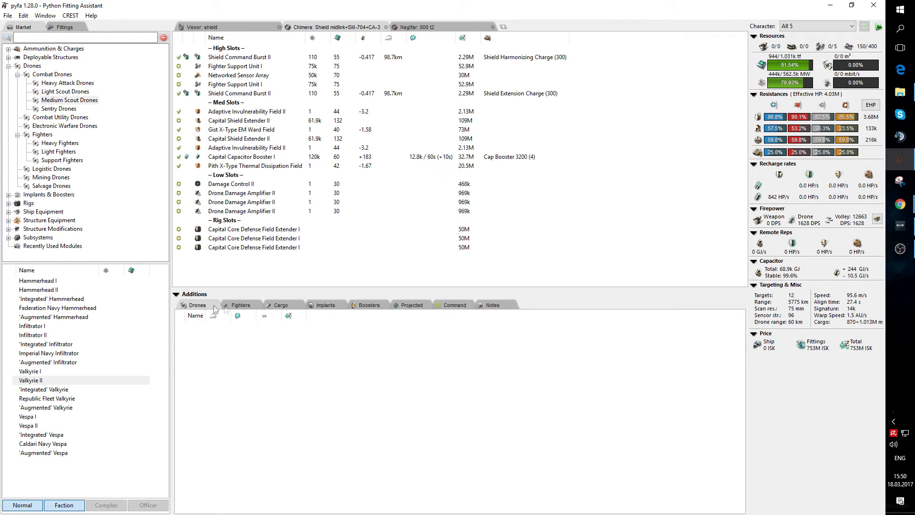
{"action": "left_click", "coordinate": [241, 307]}
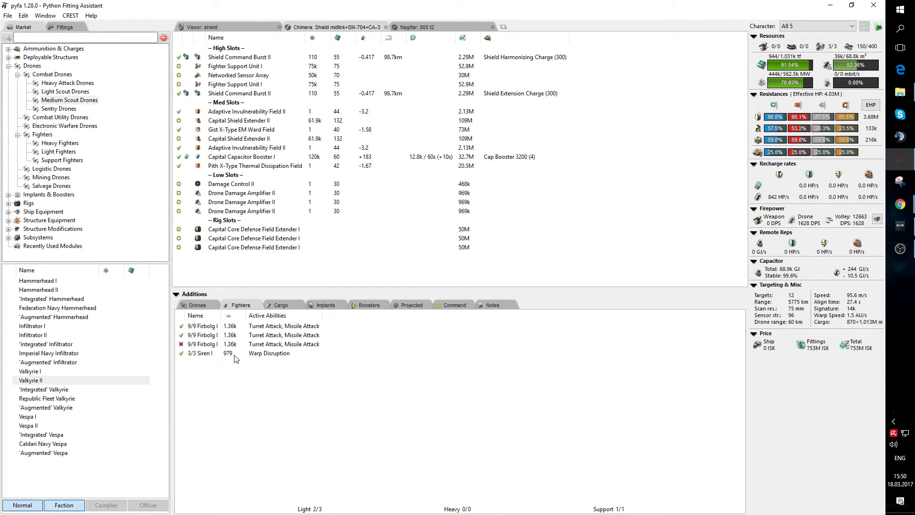
{"action": "left_click", "coordinate": [205, 341]}
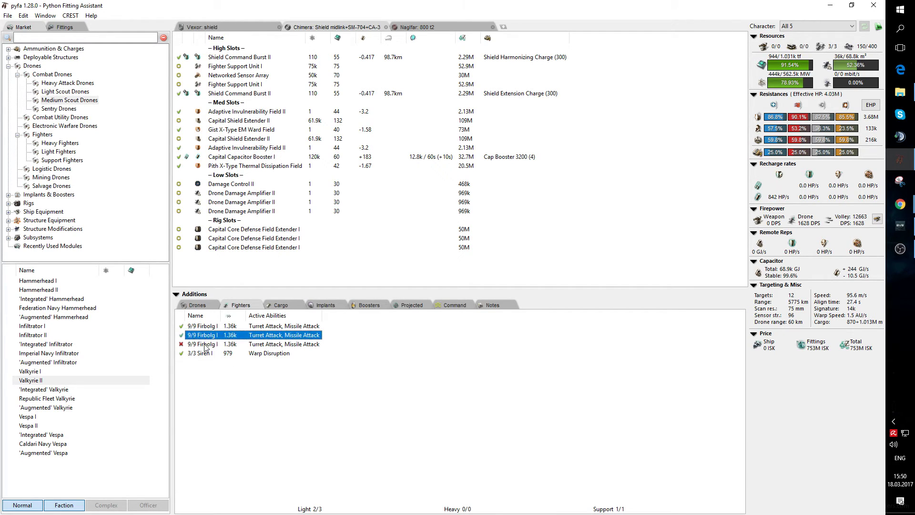
{"action": "left_click", "coordinate": [205, 345]}
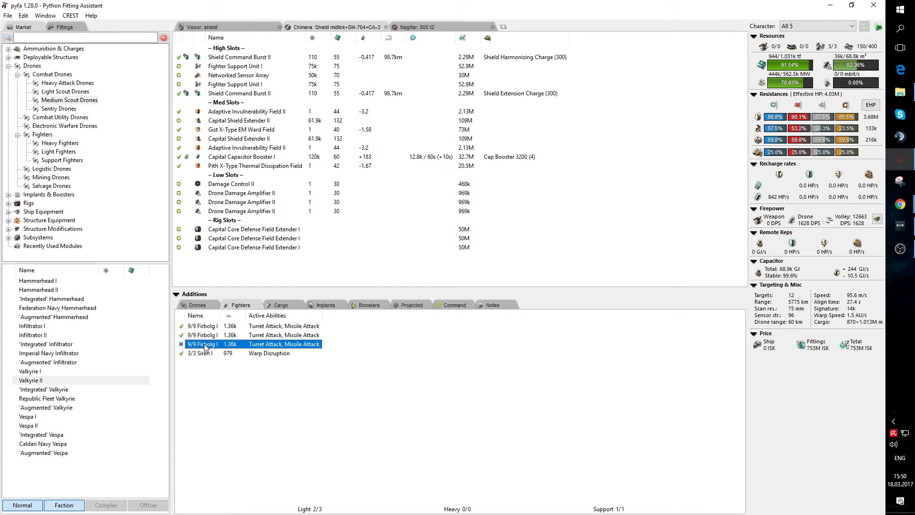
{"action": "left_click", "coordinate": [181, 344]}
{"action": "left_click", "coordinate": [182, 353]}
Step: Add three Firbolg II squadrons from the light fighters market group to the Chimera
{"action": "right_click", "coordinate": [208, 336]}
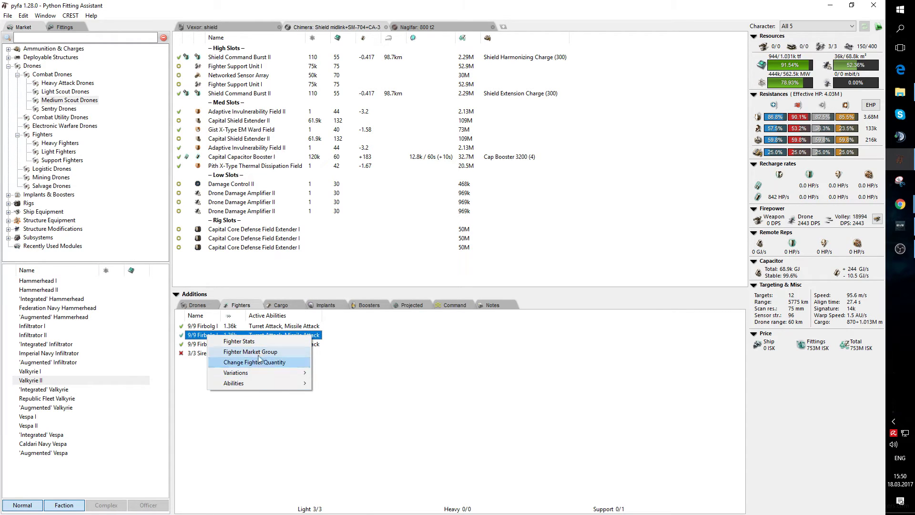
{"action": "left_click", "coordinate": [266, 356]}
{"action": "left_click_drag", "start_coordinate": [30, 344], "coordinate": [248, 409]}
{"action": "left_click_drag", "start_coordinate": [29, 345], "coordinate": [249, 416]}
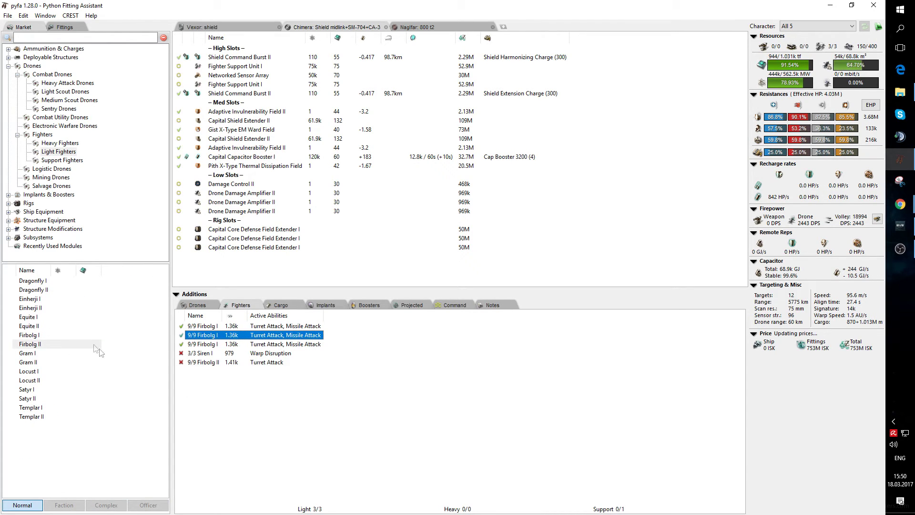
{"action": "left_click_drag", "start_coordinate": [49, 347], "coordinate": [286, 409]}
Step: Activate the three Firbolg II squadrons in place of the three Firbolg I squadrons
{"action": "left_click", "coordinate": [181, 362]}
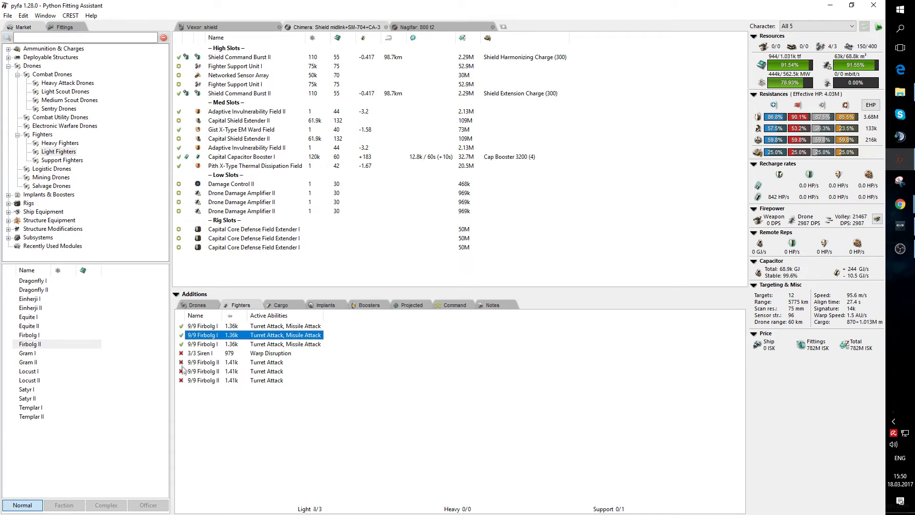
{"action": "left_click", "coordinate": [181, 371]}
{"action": "left_click", "coordinate": [182, 380]}
{"action": "left_click", "coordinate": [181, 344]}
{"action": "left_click", "coordinate": [181, 335]}
{"action": "left_click", "coordinate": [181, 326]}
Step: Enable the Missile Attack ability on all three Firbolg II squadrons
{"action": "right_click", "coordinate": [253, 362]}
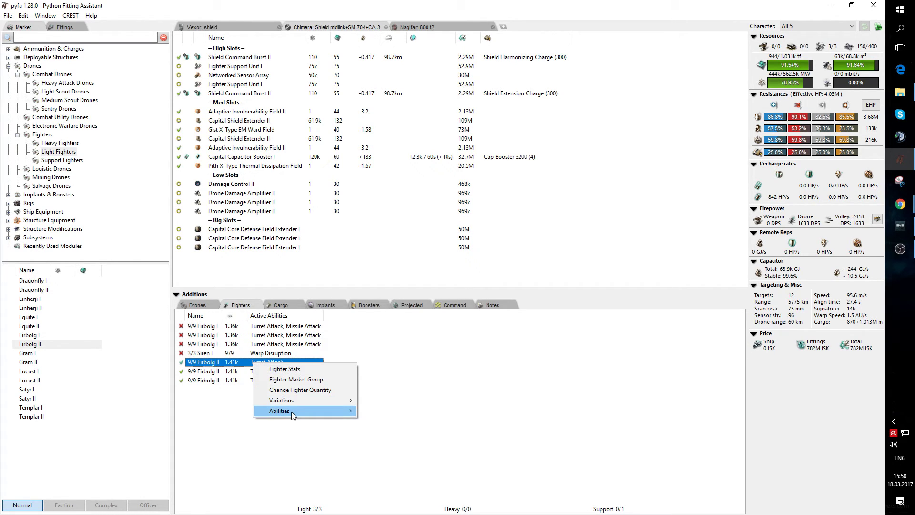
{"action": "mouse_move", "coordinate": [297, 415]}
{"action": "left_click", "coordinate": [389, 431]}
{"action": "right_click", "coordinate": [270, 371]}
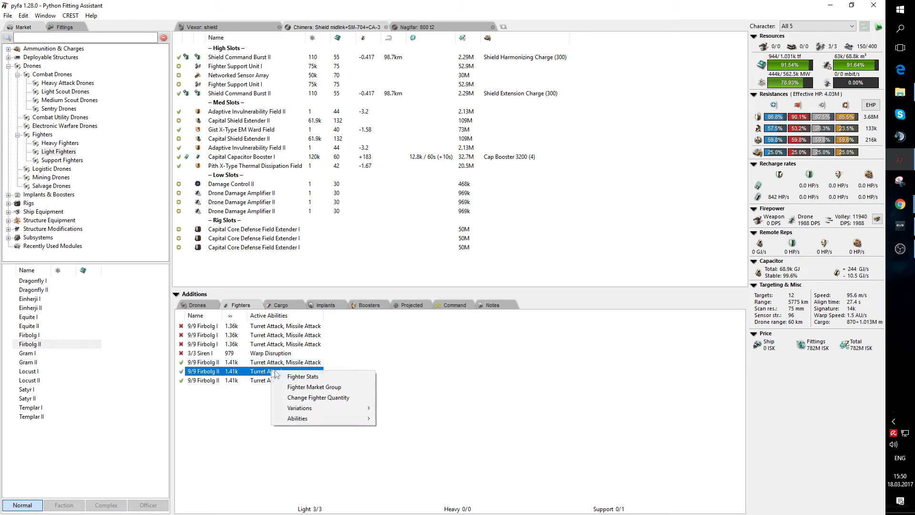
{"action": "mouse_move", "coordinate": [307, 418]}
{"action": "left_click", "coordinate": [396, 429]}
{"action": "right_click", "coordinate": [266, 380]}
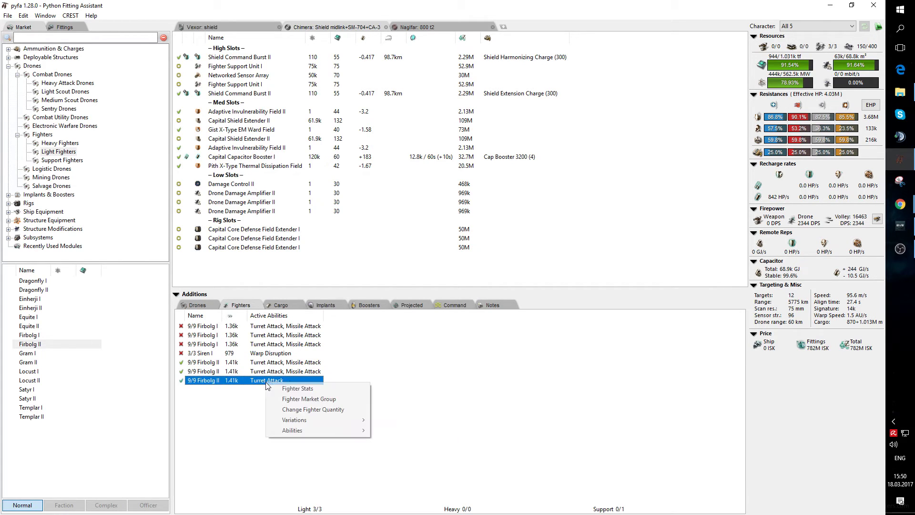
{"action": "left_click", "coordinate": [404, 450]}
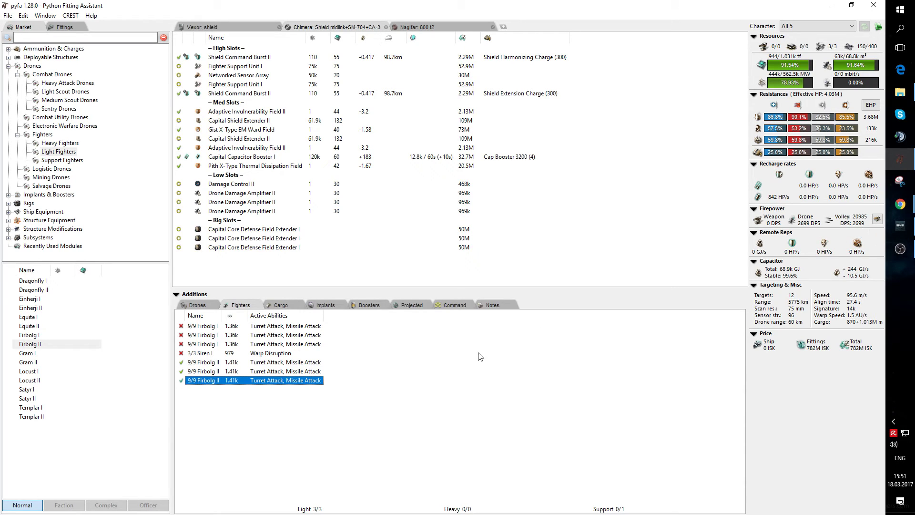
Step: Compare the Chimera's firepower by deactivating the three Firbolg II squadrons and reactivating the three Firbolg I squadrons
{"action": "left_click", "coordinate": [181, 380]}
{"action": "left_click", "coordinate": [181, 371]}
{"action": "left_click", "coordinate": [181, 362]}
{"action": "left_click", "coordinate": [181, 344]}
{"action": "left_click", "coordinate": [181, 335]}
{"action": "left_click", "coordinate": [182, 326]}
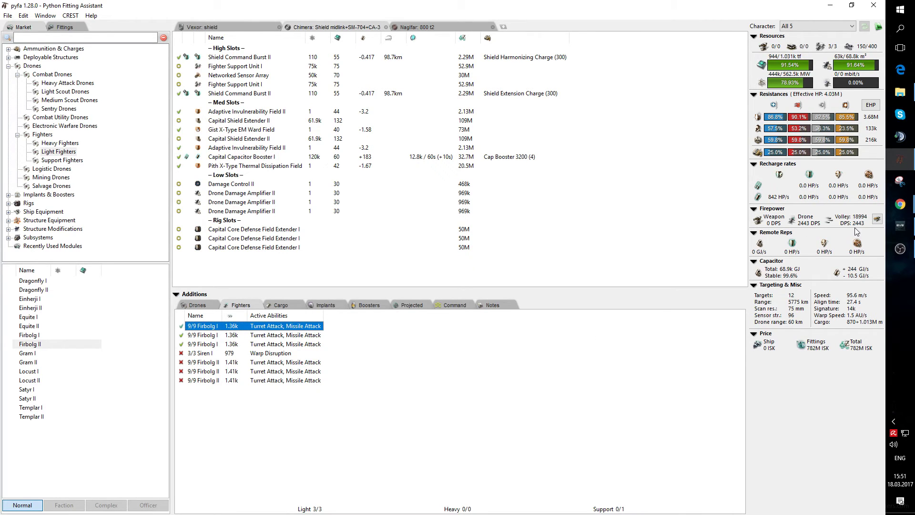
Step: Enable the Microwarpdrive ability on the first Firbolg I squadron
{"action": "right_click", "coordinate": [270, 326]}
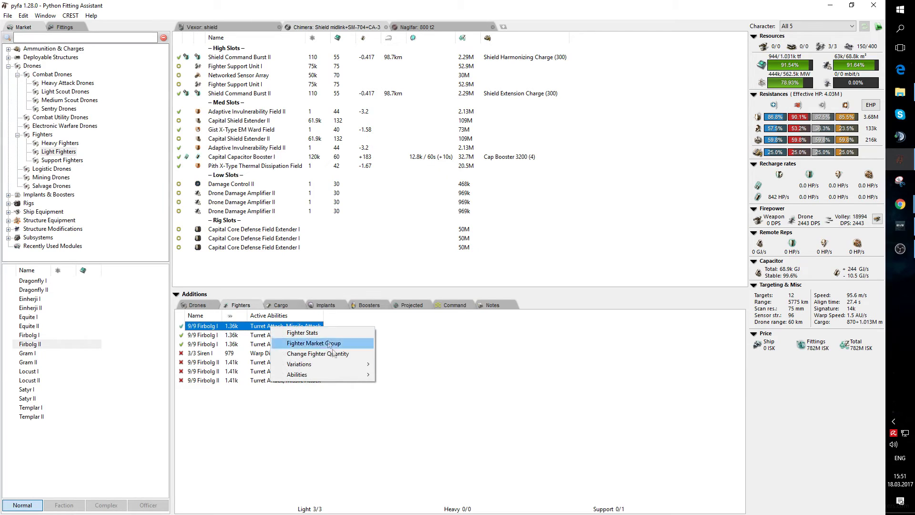
{"action": "mouse_move", "coordinate": [350, 377]}
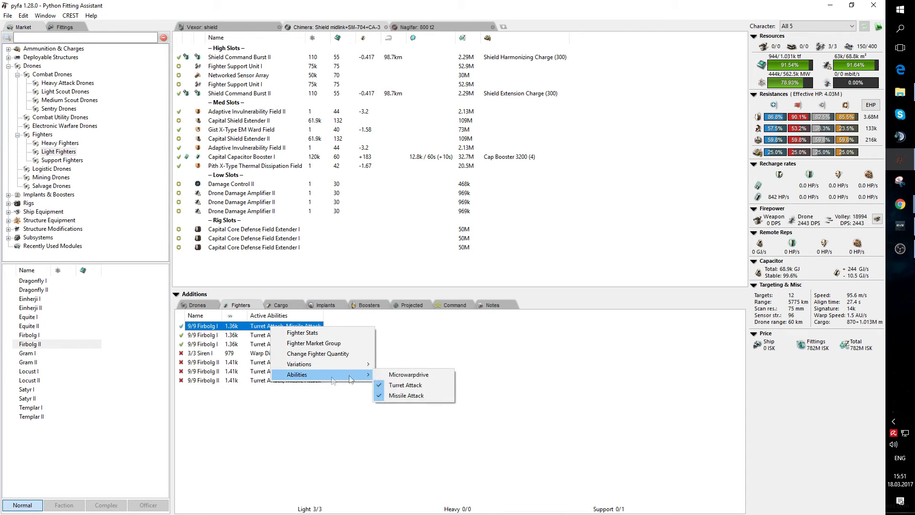
{"action": "left_click", "coordinate": [419, 378]}
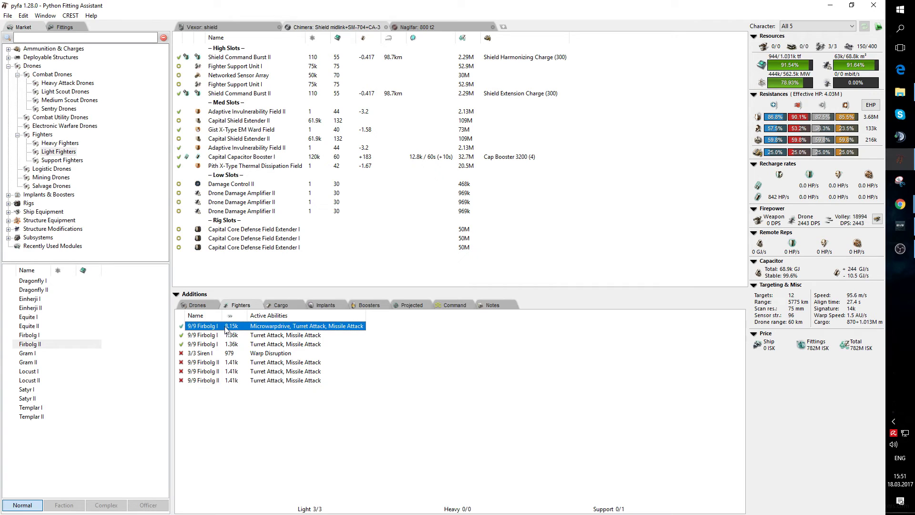
Step: Examine the attributes in the first Firbolg I squadron's fighter stats, including its signature radius, and close them
{"action": "right_click", "coordinate": [263, 328]}
{"action": "left_click", "coordinate": [274, 330]}
{"action": "left_click", "coordinate": [66, 32]}
{"action": "left_click_drag", "start_coordinate": [105, 19], "coordinate": [427, 177]}
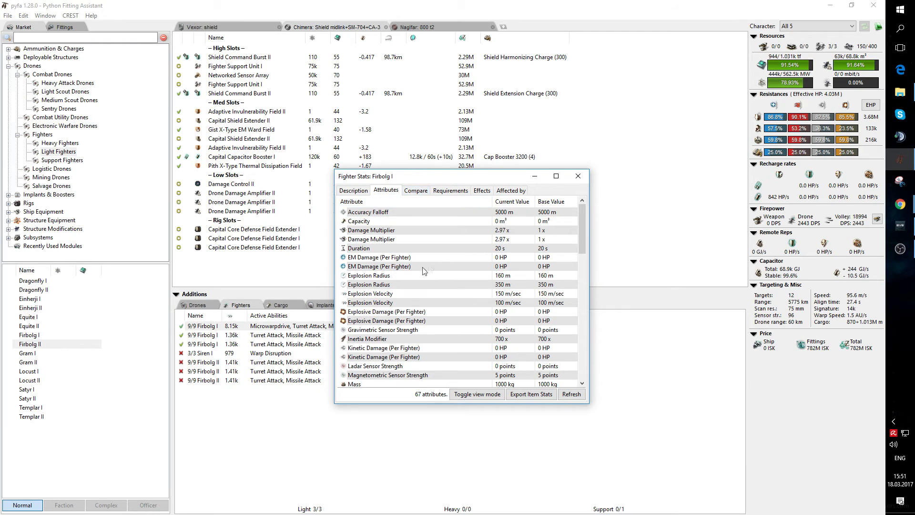
{"action": "scroll", "coordinate": [442, 256], "scroll_direction": "down", "scroll_amount": 12}
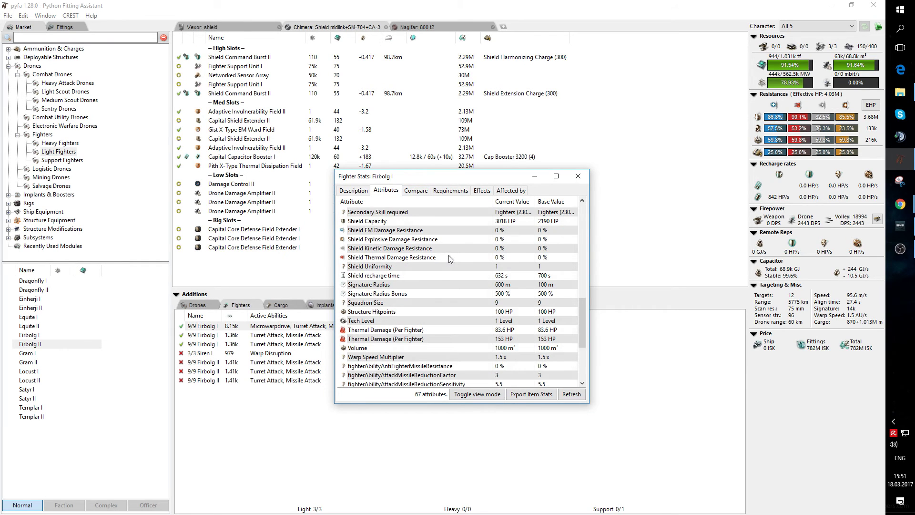
{"action": "left_click", "coordinate": [578, 176]}
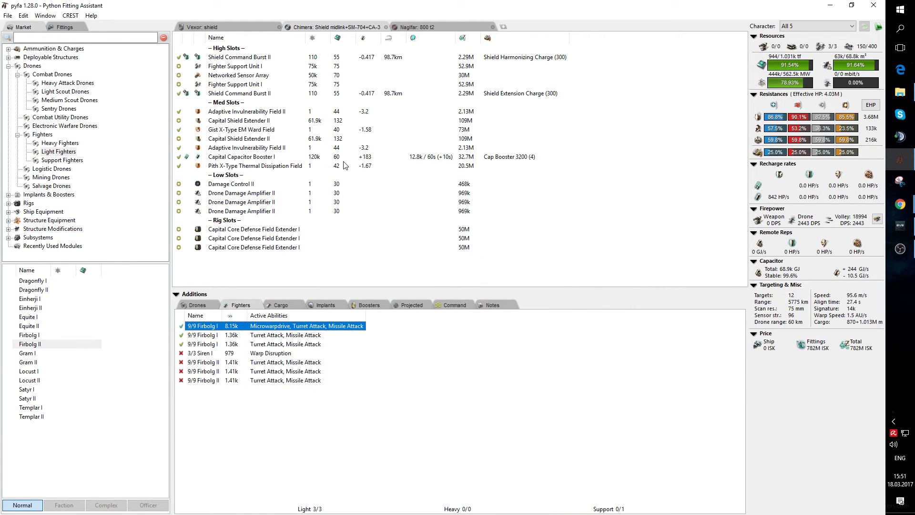
Step: Set the quantity of Liquid Ozone in the Chimera's cargo to 500
{"action": "left_click", "coordinate": [286, 308]}
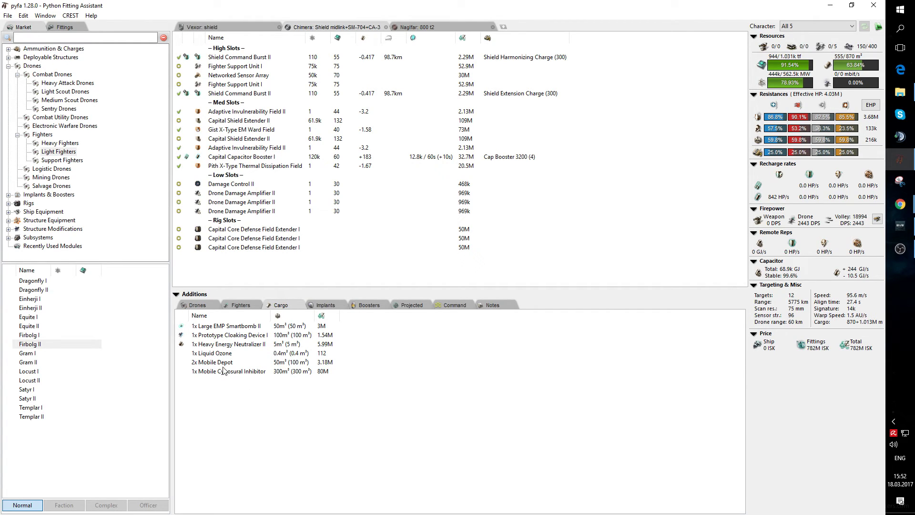
{"action": "left_click", "coordinate": [214, 354]}
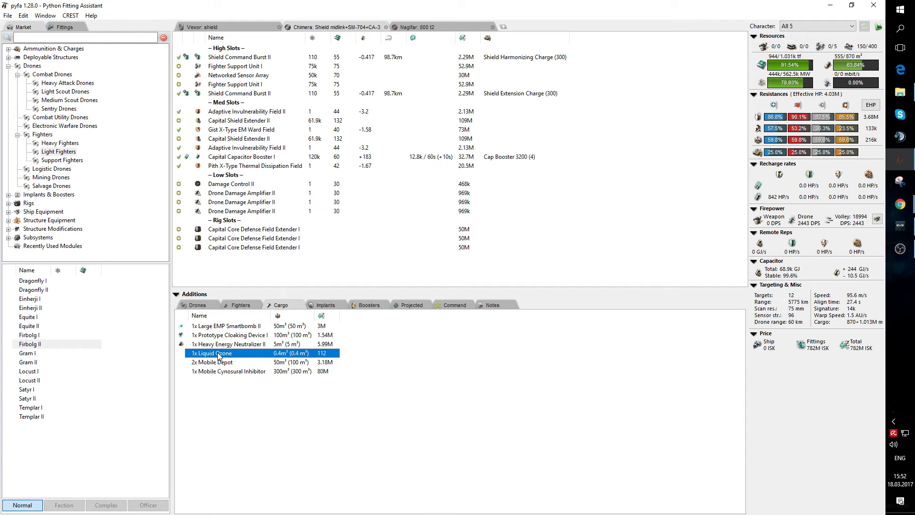
{"action": "mouse_move", "coordinate": [840, 69]}
{"action": "right_click", "coordinate": [213, 354]}
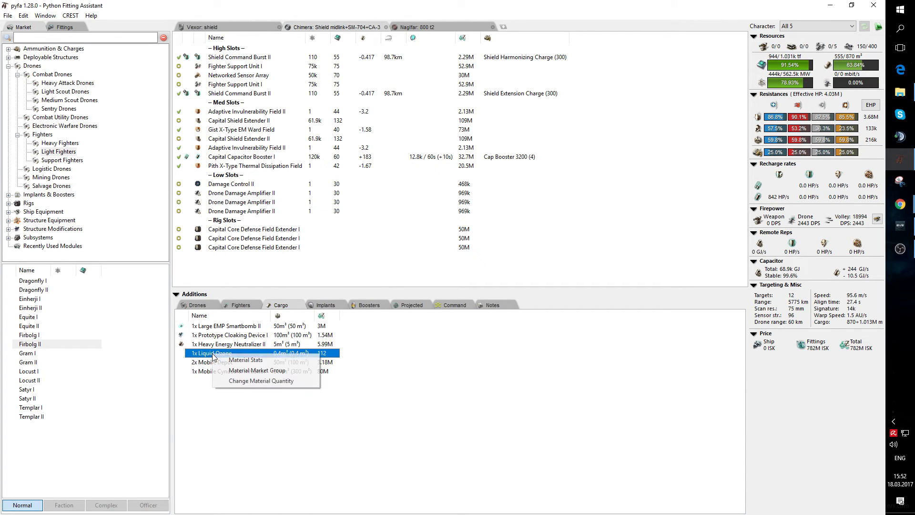
{"action": "left_click", "coordinate": [252, 381]}
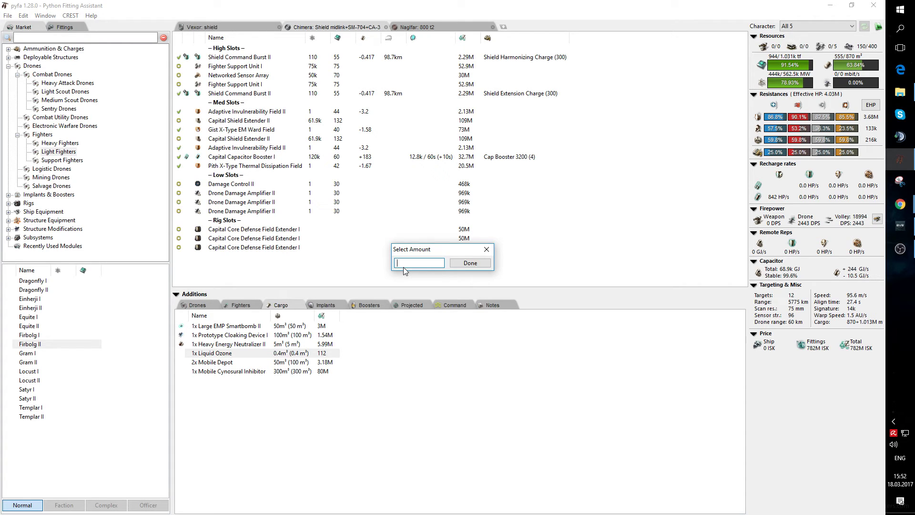
{"action": "type", "text": "500"}
{"action": "left_click", "coordinate": [467, 263]}
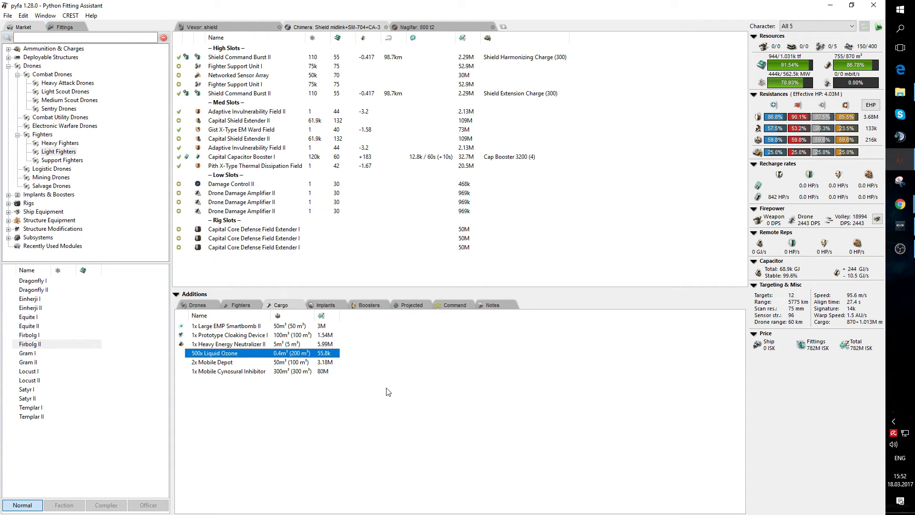
{"action": "left_click", "coordinate": [372, 389]}
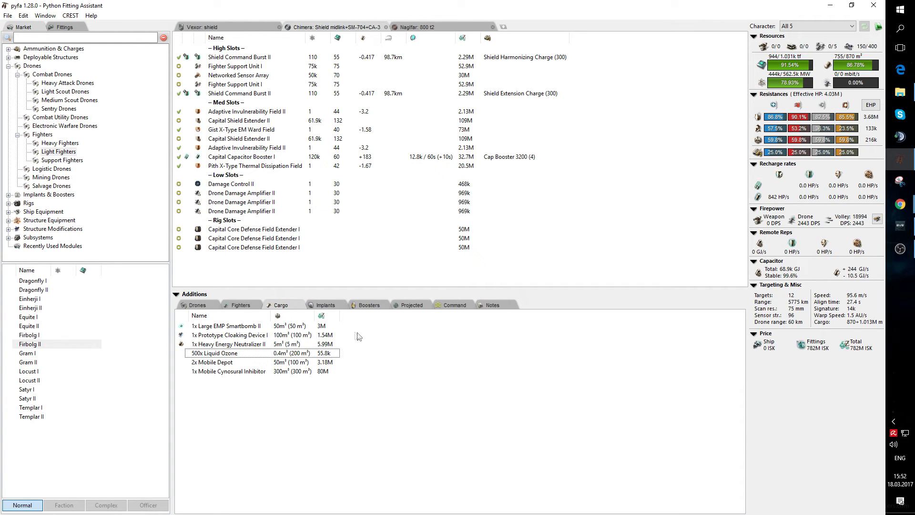
Step: Compare the Chimera's effective HP with the Zainou 'Gnome' Shield Management SM-703 implant deactivated and activated again
{"action": "left_click", "coordinate": [328, 308]}
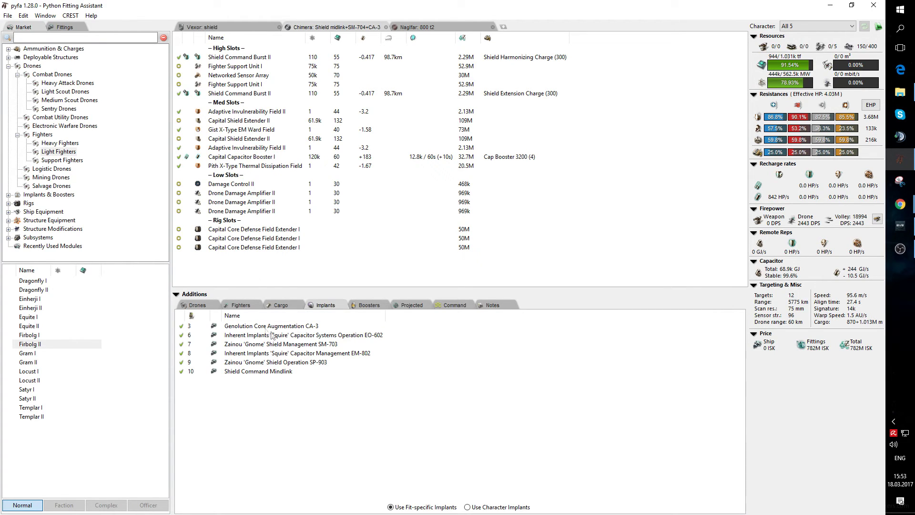
{"action": "left_click", "coordinate": [242, 346]}
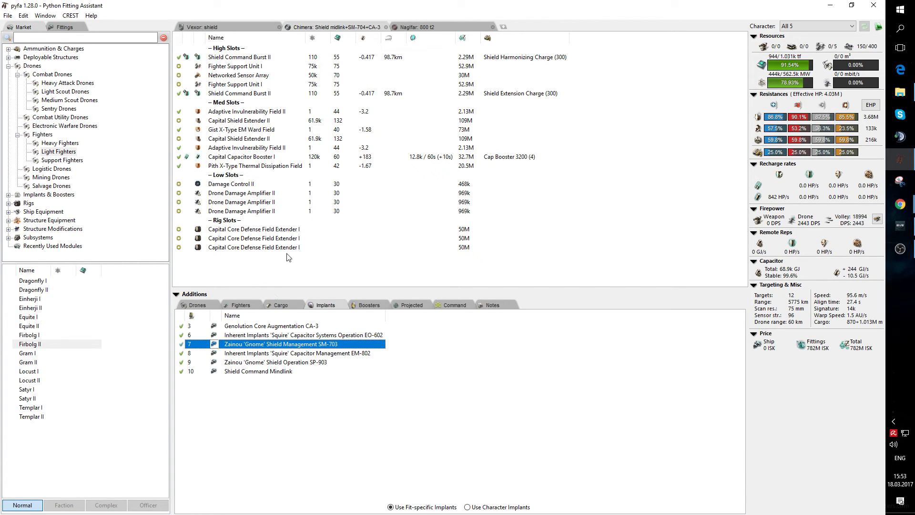
{"action": "left_click", "coordinate": [181, 344]}
{"action": "mouse_move", "coordinate": [832, 95]}
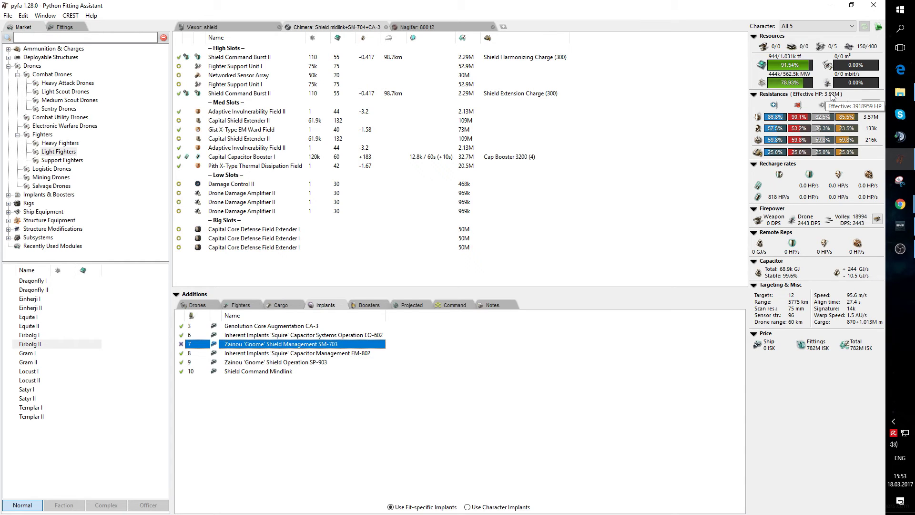
{"action": "left_click", "coordinate": [181, 344]}
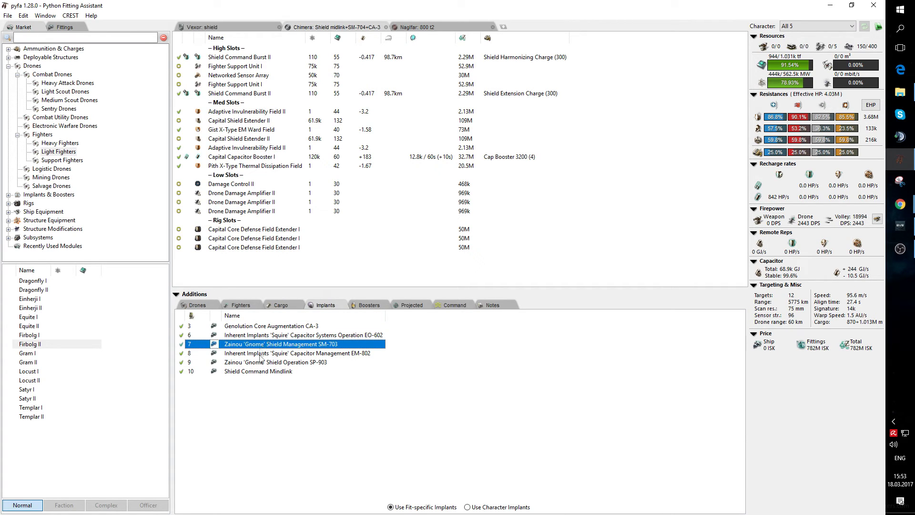
Step: Compare the Chimera's stats using the character implants with those using the fit-specific implants, keeping the fit-specific ones
{"action": "left_click", "coordinate": [272, 373]}
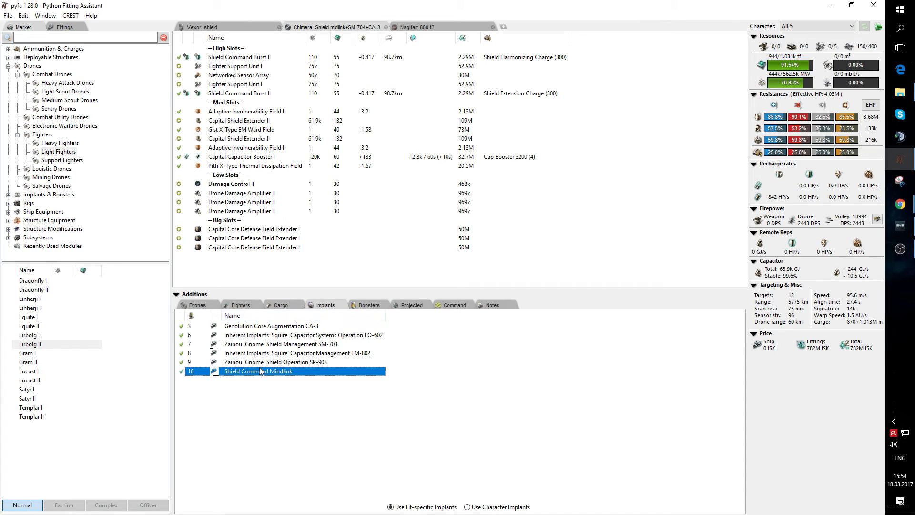
{"action": "left_click", "coordinate": [468, 507]}
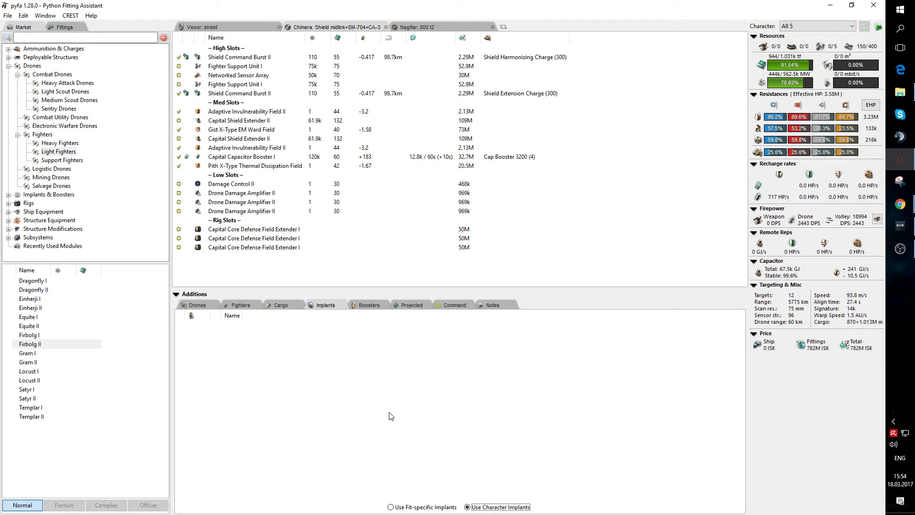
{"action": "left_click", "coordinate": [390, 507]}
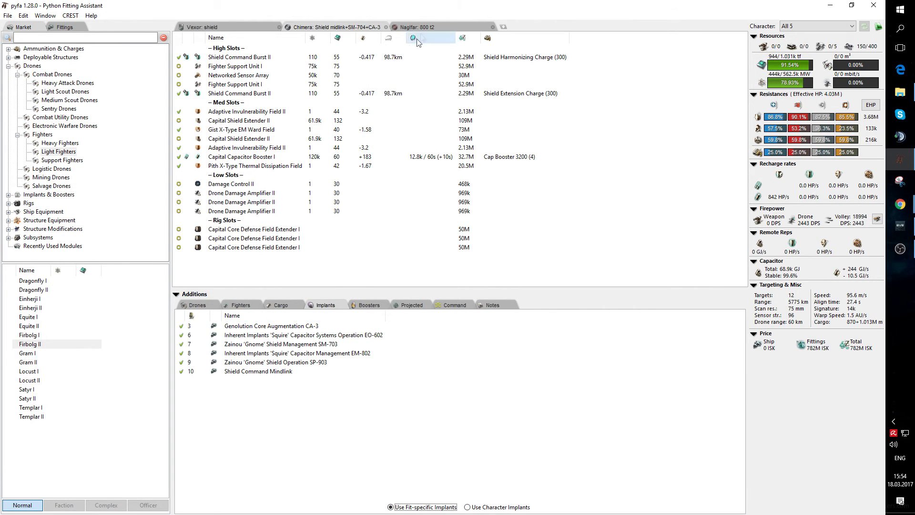
Step: Add the Improved Blue Pill Booster to the boosters of the Naglfar 800 t2 fit
{"action": "left_click", "coordinate": [423, 29]}
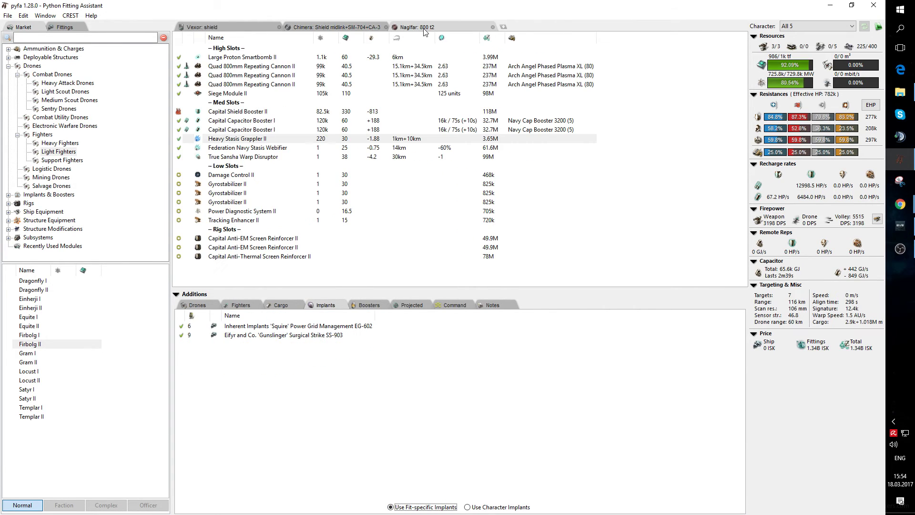
{"action": "left_click", "coordinate": [369, 308]}
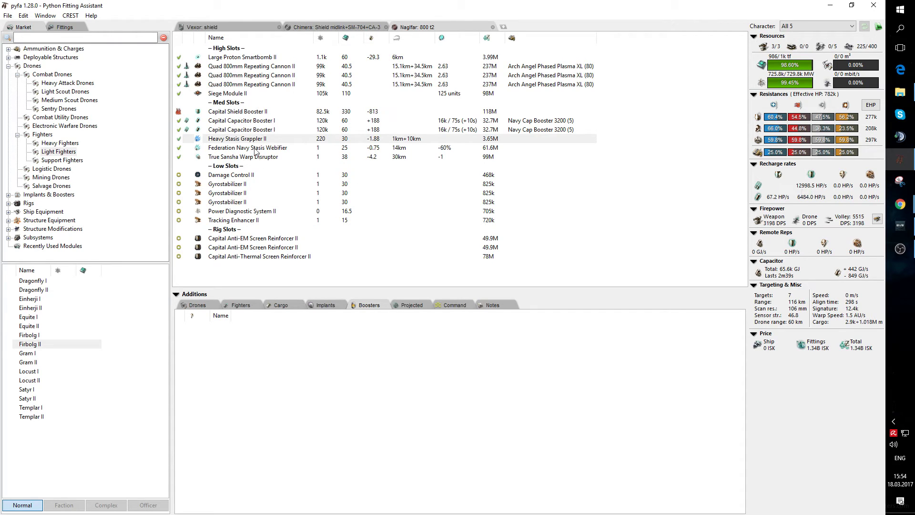
{"action": "left_click", "coordinate": [46, 37]}
{"action": "type", "text": "blu"}
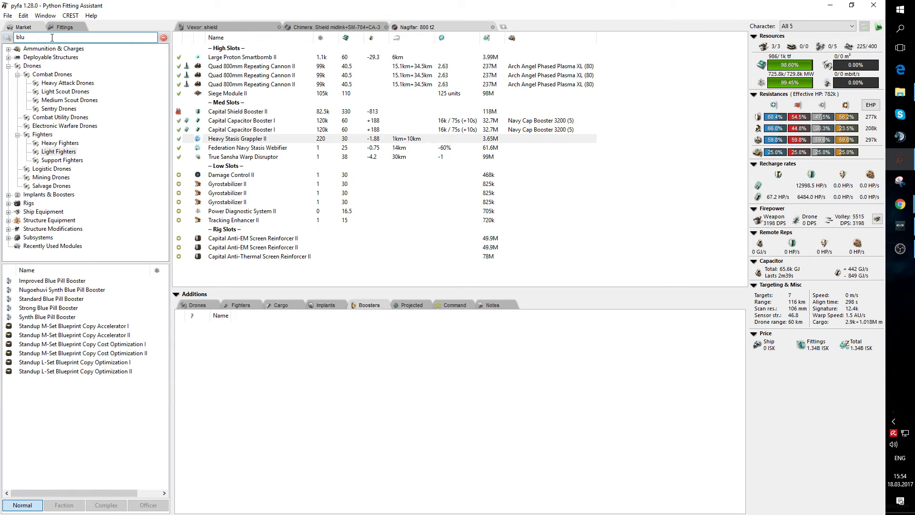
{"action": "left_click", "coordinate": [35, 281]}
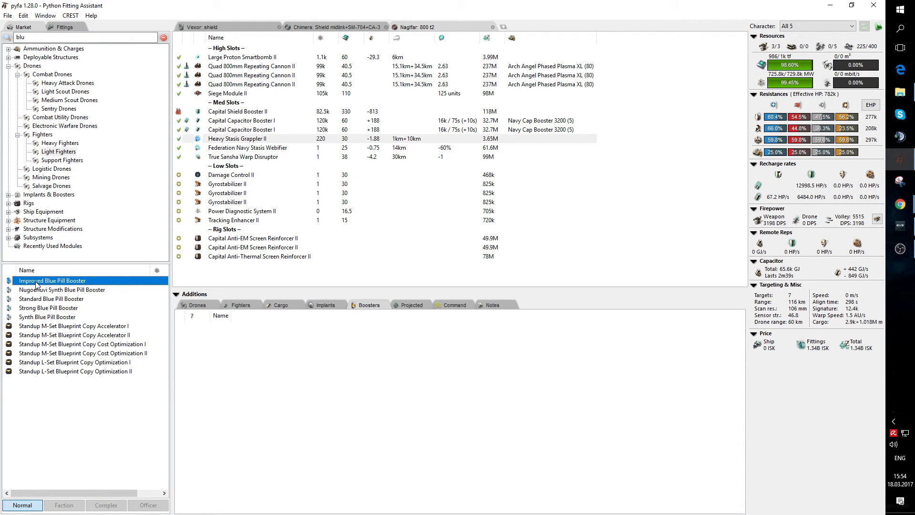
{"action": "double_click", "coordinate": [36, 282]}
{"action": "left_click", "coordinate": [252, 328]}
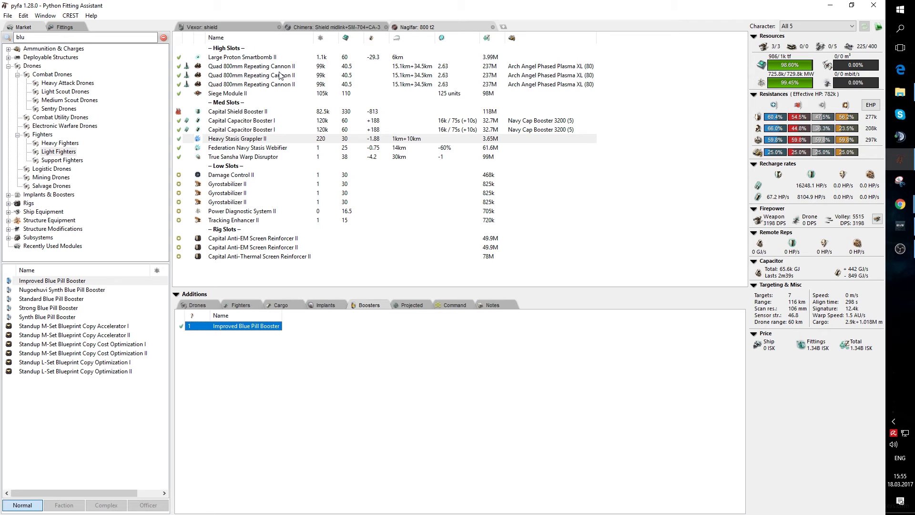
Step: Add the Antipharmakon Iokira booster to the Naglfar and compare the guns' tracking speed with it deactivated and activated
{"action": "left_click", "coordinate": [31, 37]}
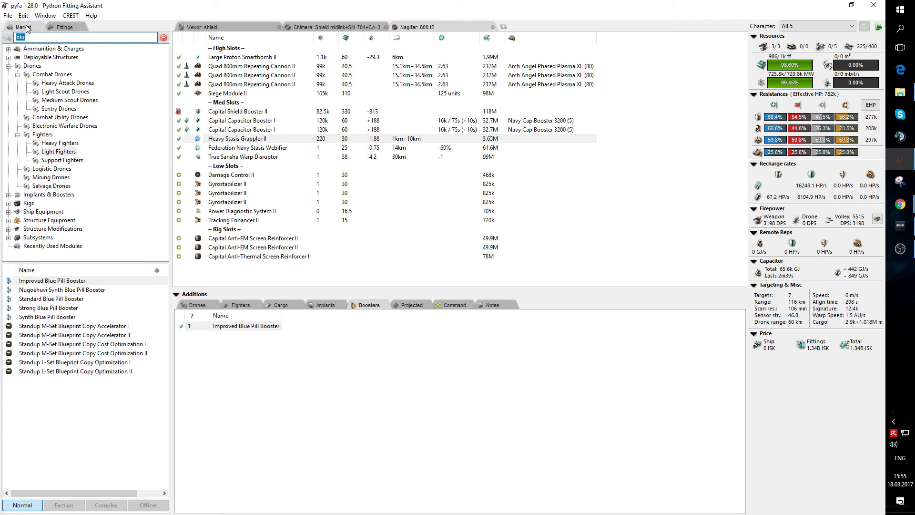
{"action": "type", "text": "anti"}
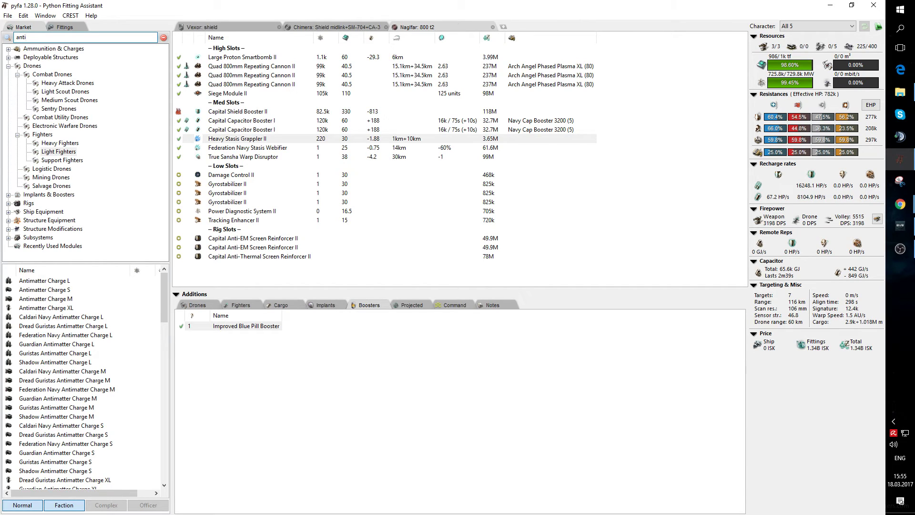
{"action": "type", "text": "p"}
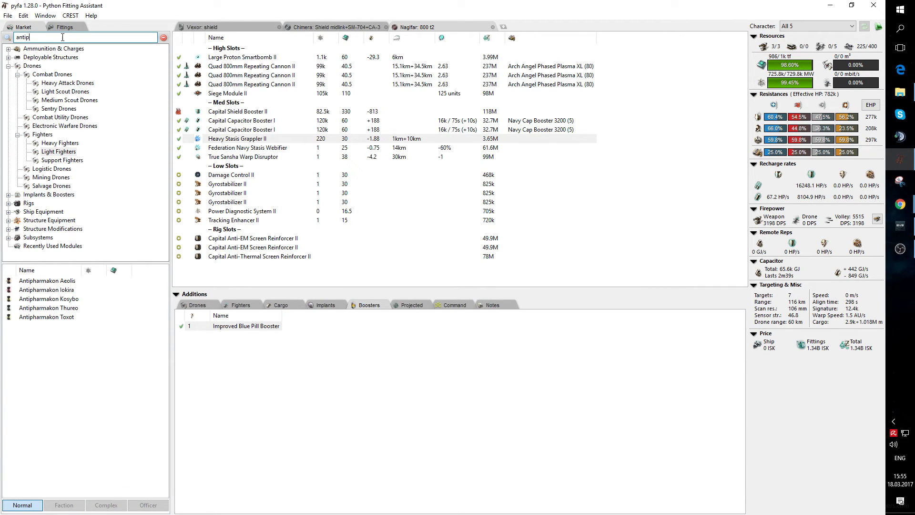
{"action": "left_click", "coordinate": [27, 292]}
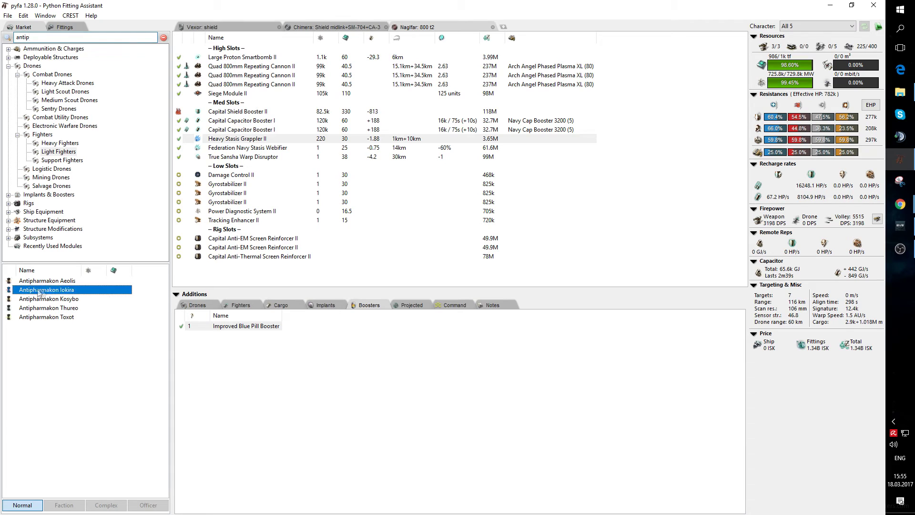
{"action": "double_click", "coordinate": [67, 292]}
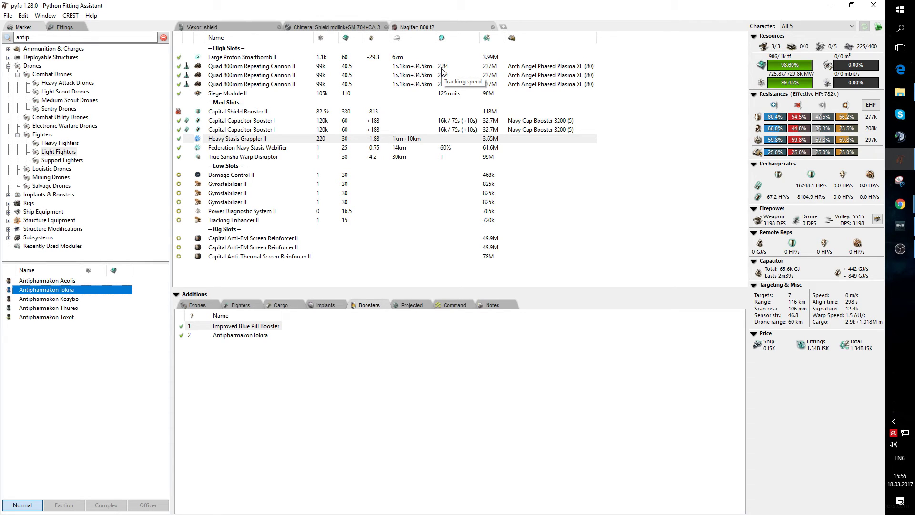
{"action": "left_click", "coordinate": [181, 336]}
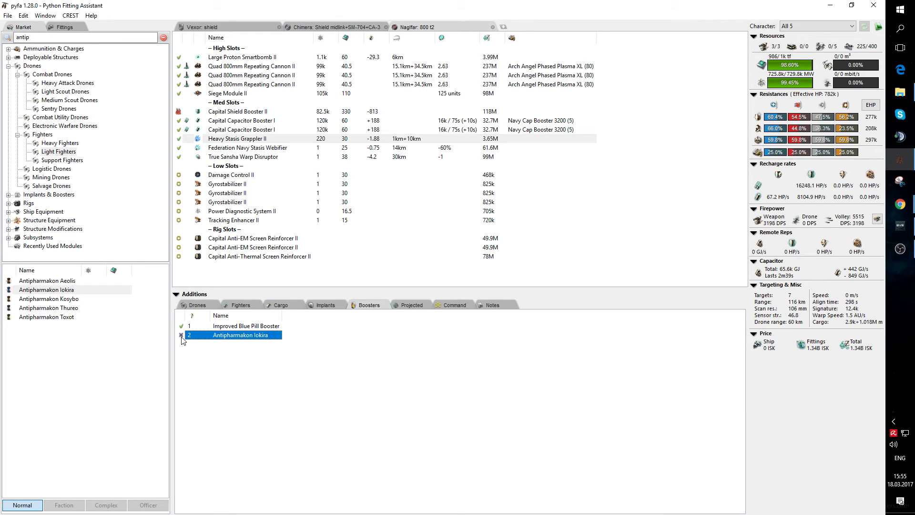
{"action": "left_click", "coordinate": [181, 336]}
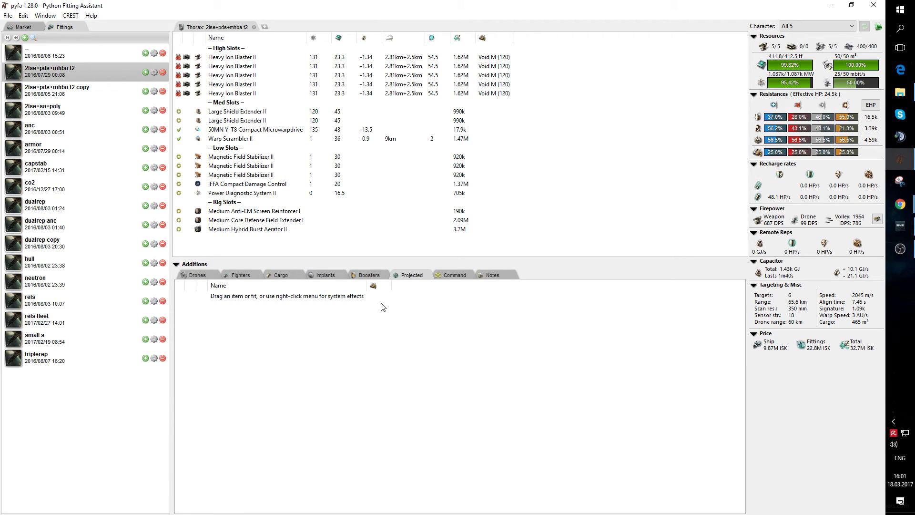
Step: Project a Heavy Energy Neutralizer II onto the Thorax fit
{"action": "left_click", "coordinate": [21, 27]}
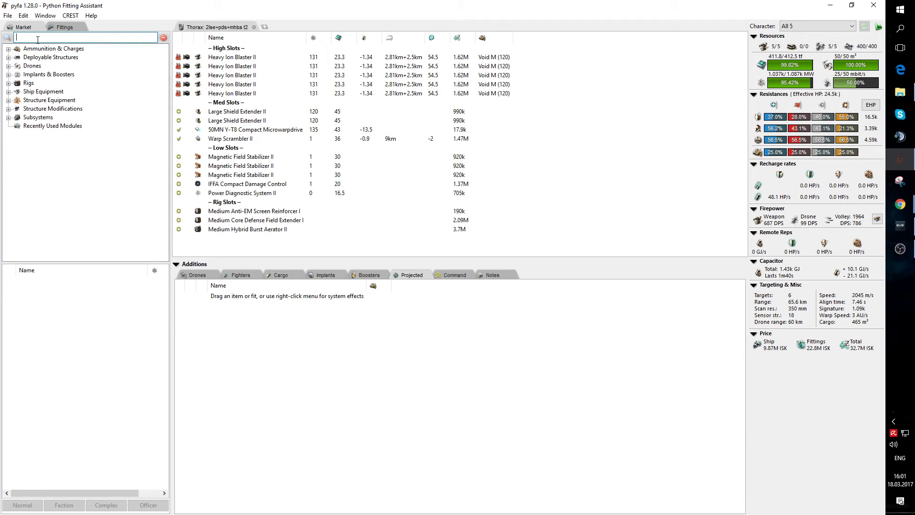
{"action": "type", "text": "heavy"}
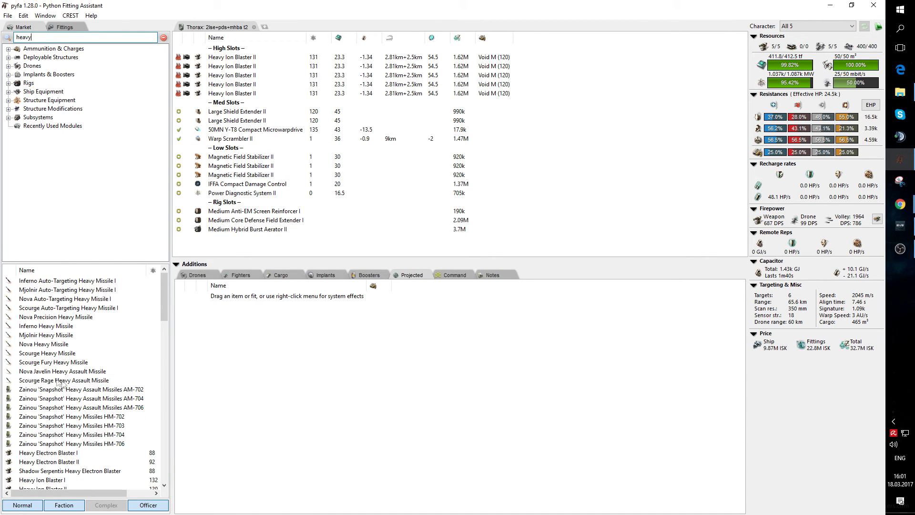
{"action": "scroll", "coordinate": [77, 372], "scroll_direction": "down", "scroll_amount": 9}
{"action": "scroll", "coordinate": [82, 338], "scroll_direction": "up", "scroll_amount": 4}
{"action": "type", "text": "ne"}
{"action": "left_click_drag", "start_coordinate": [53, 291], "coordinate": [307, 347]}
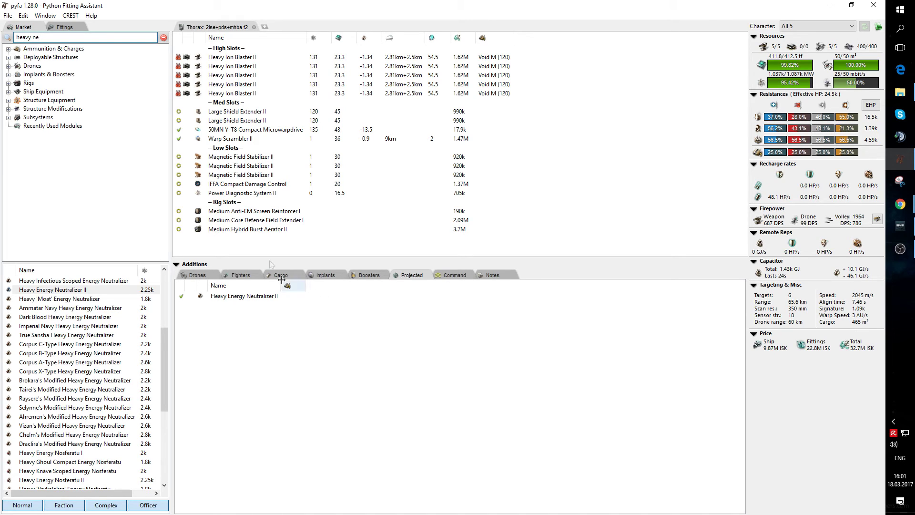
Step: Project the fit named Scythe onto the Thorax and compare its recharge rates in raw HP and effective HP
{"action": "left_click", "coordinate": [58, 27]}
{"action": "type", "text": "scy"}
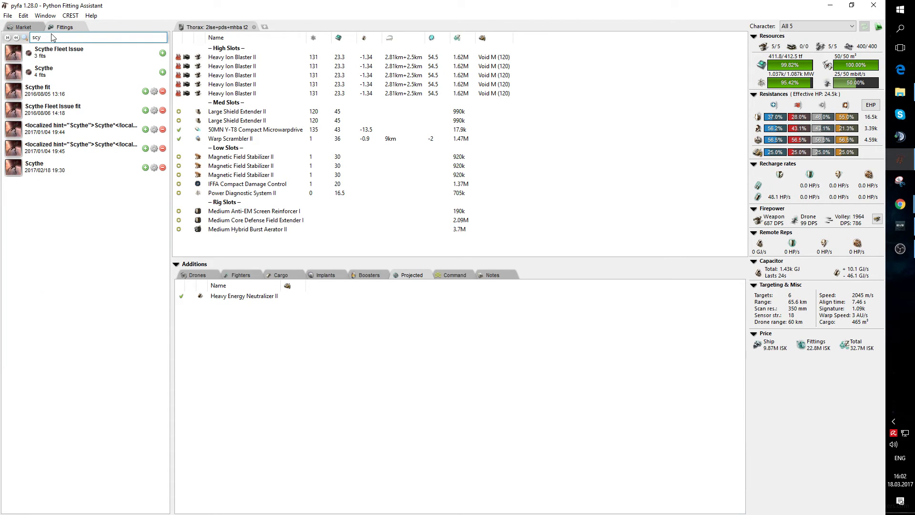
{"action": "left_click", "coordinate": [47, 68]}
{"action": "left_click_drag", "start_coordinate": [36, 89], "coordinate": [253, 358]}
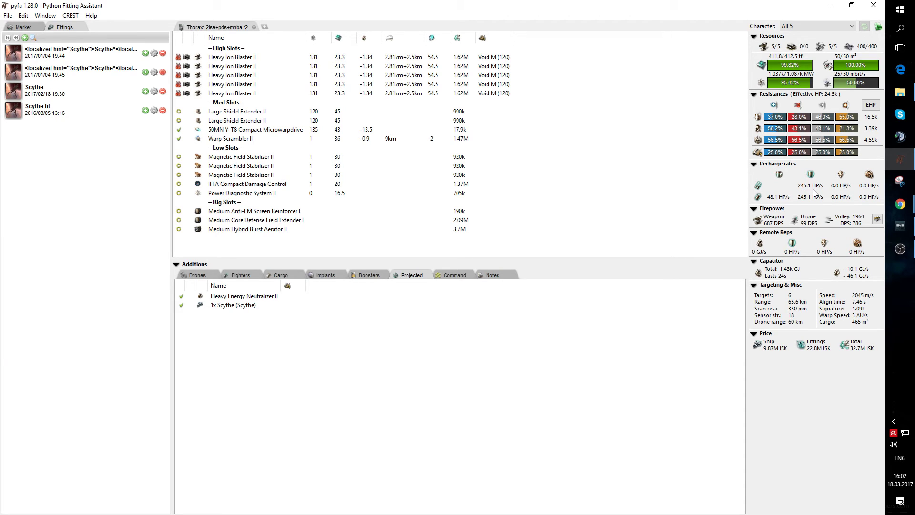
{"action": "left_click", "coordinate": [871, 105]}
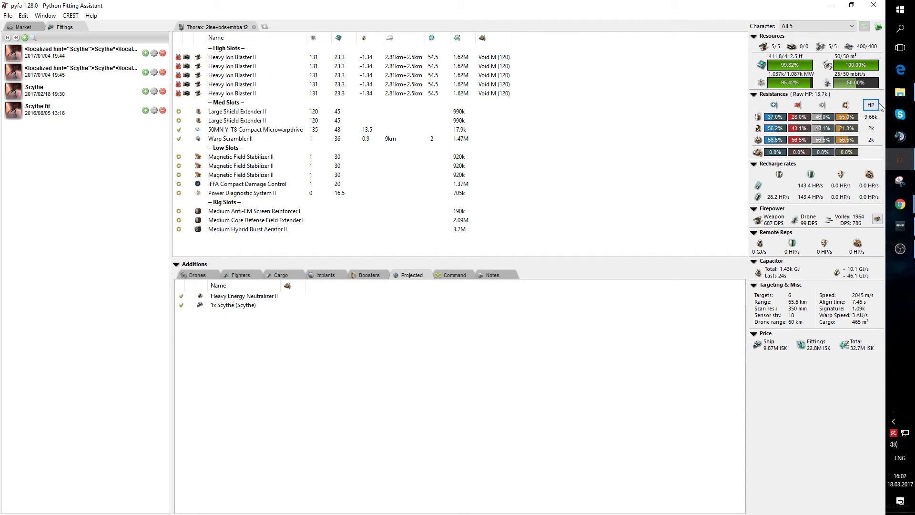
{"action": "left_click", "coordinate": [871, 105]}
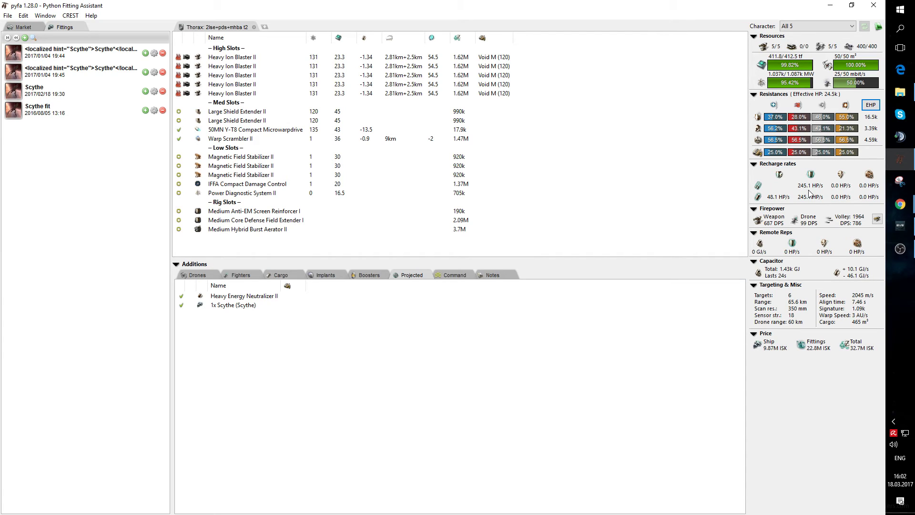
Step: Apply the Chimera fit Shield midlink+SM-704+CA-3 as a command fit on the Thorax, check the effective HP, and remove it
{"action": "left_click", "coordinate": [457, 276]}
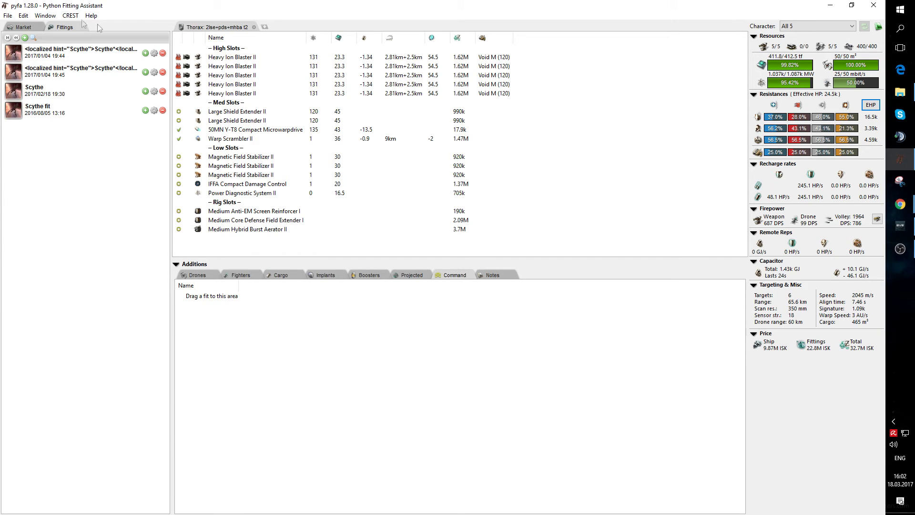
{"action": "left_click", "coordinate": [34, 37]}
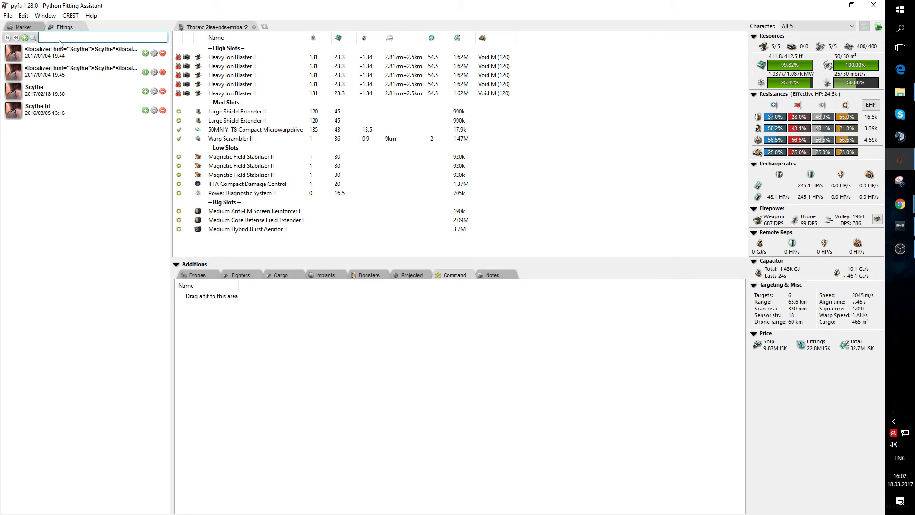
{"action": "type", "text": "chi"}
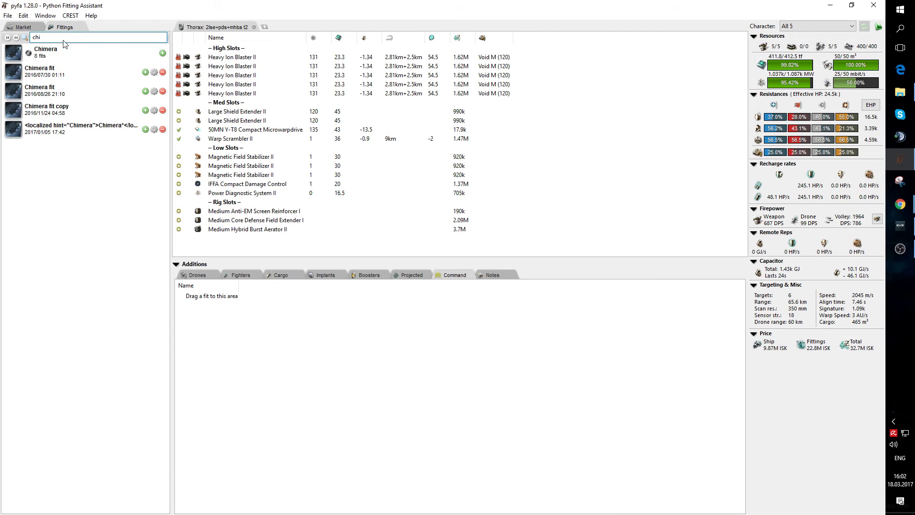
{"action": "left_click", "coordinate": [80, 53]}
{"action": "left_click_drag", "start_coordinate": [56, 127], "coordinate": [371, 387]}
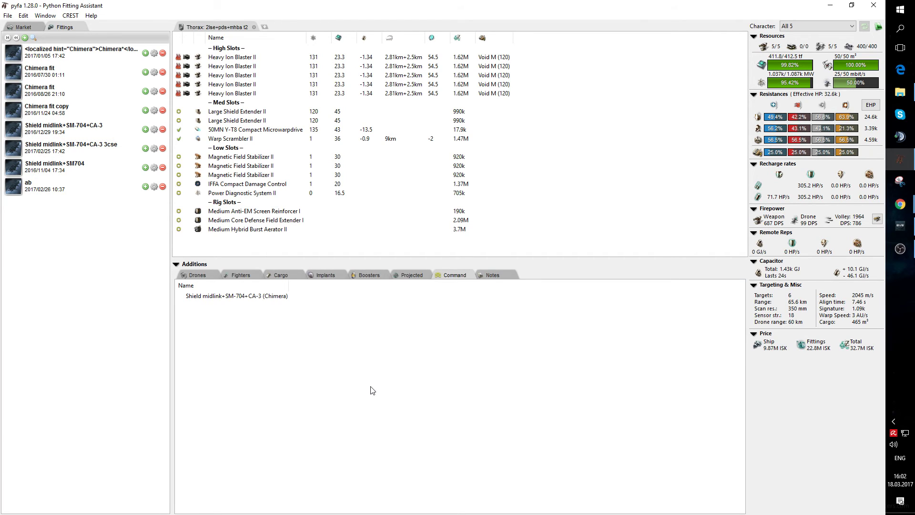
{"action": "mouse_move", "coordinate": [834, 97]}
{"action": "double_click", "coordinate": [194, 297]}
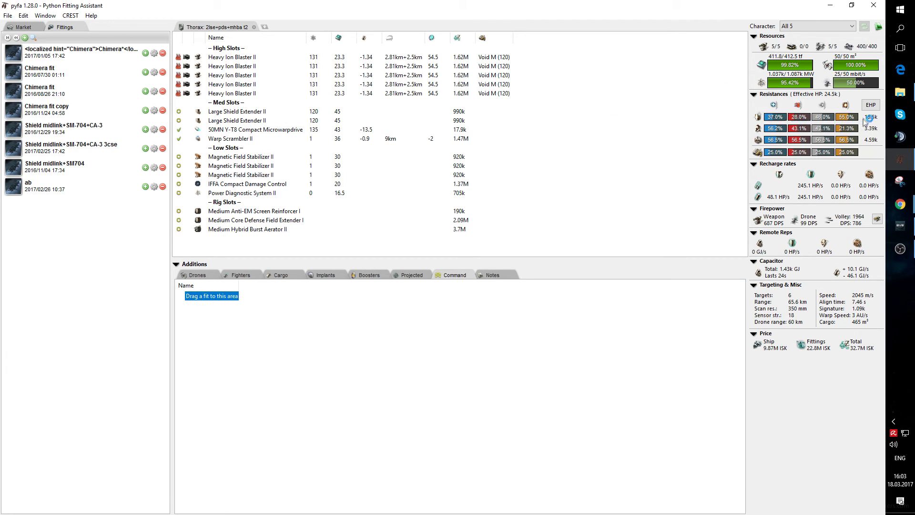
Step: Write the text "adsadsad" in the Thorax fit's notes
{"action": "left_click", "coordinate": [491, 276]}
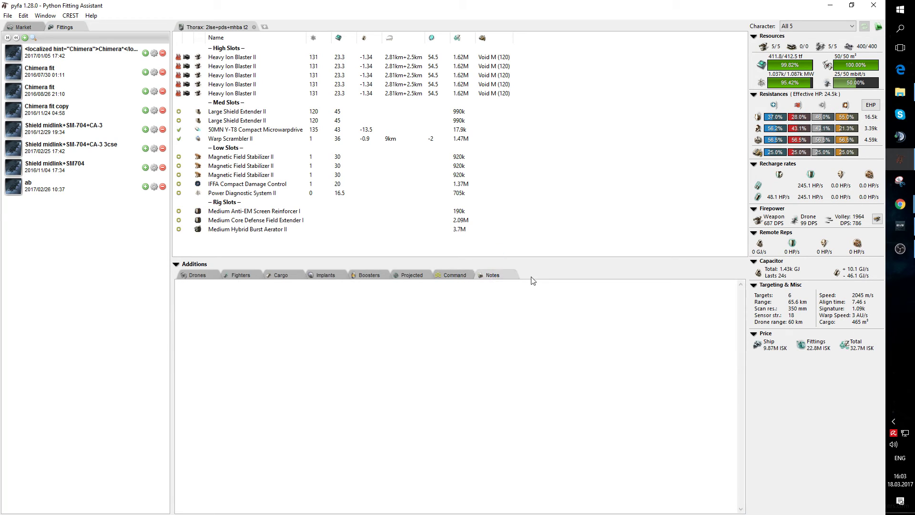
{"action": "left_click", "coordinate": [314, 321]}
{"action": "type", "text": "adsadsad"}
Step: Search the market for modules with the partial words "avy neu"
{"action": "left_click", "coordinate": [24, 27]}
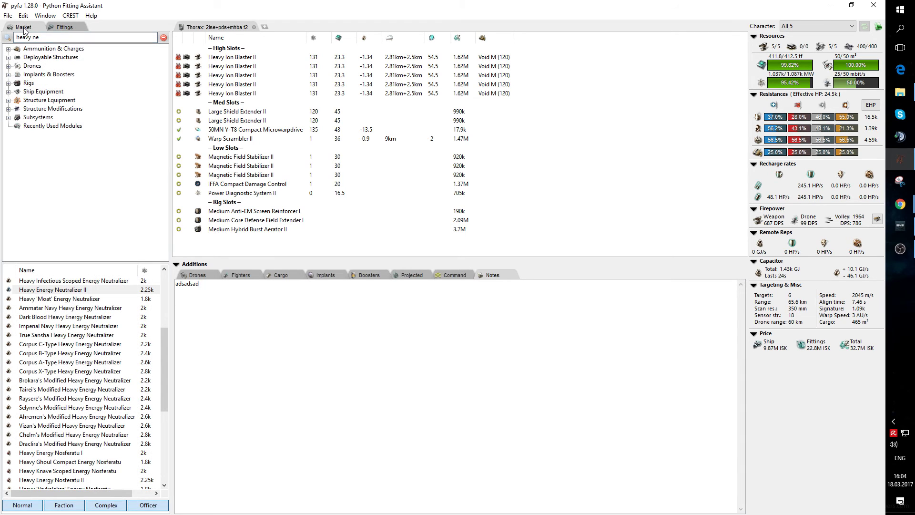
{"action": "left_click", "coordinate": [56, 39]}
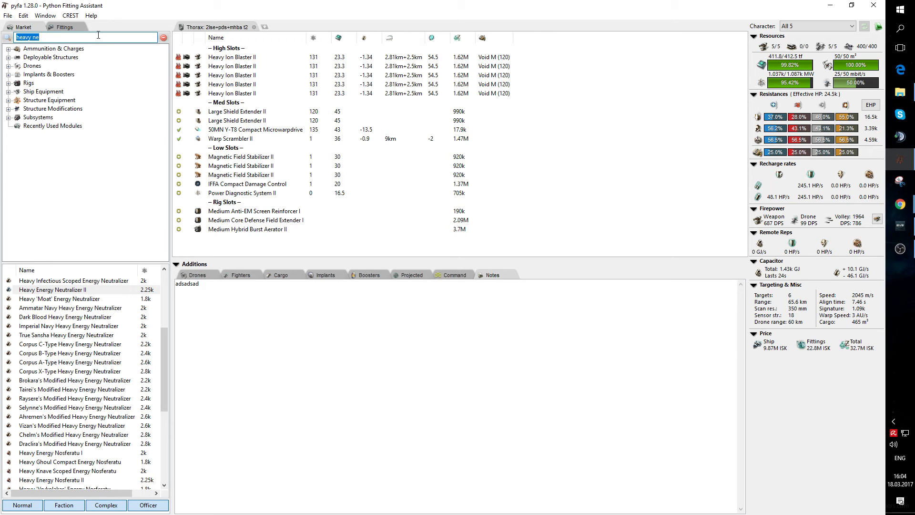
{"action": "type", "text": "av"}
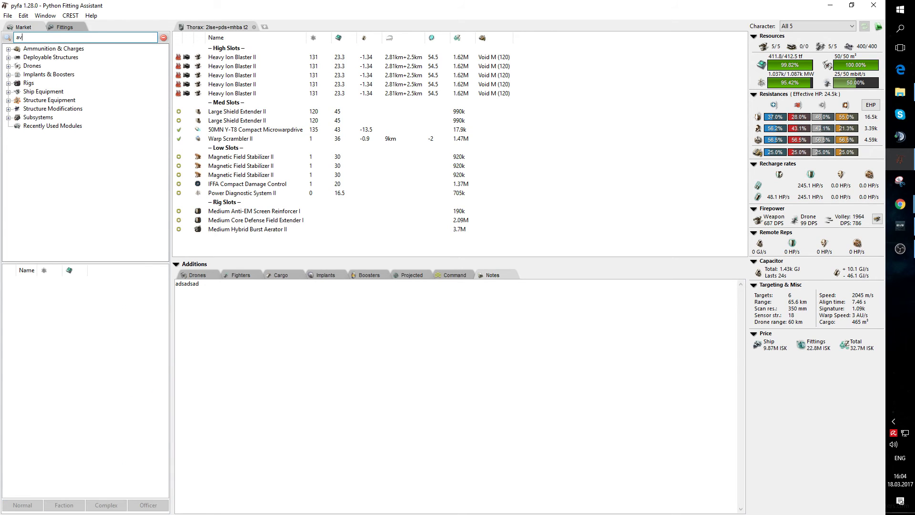
{"action": "type", "text": "y ne"}
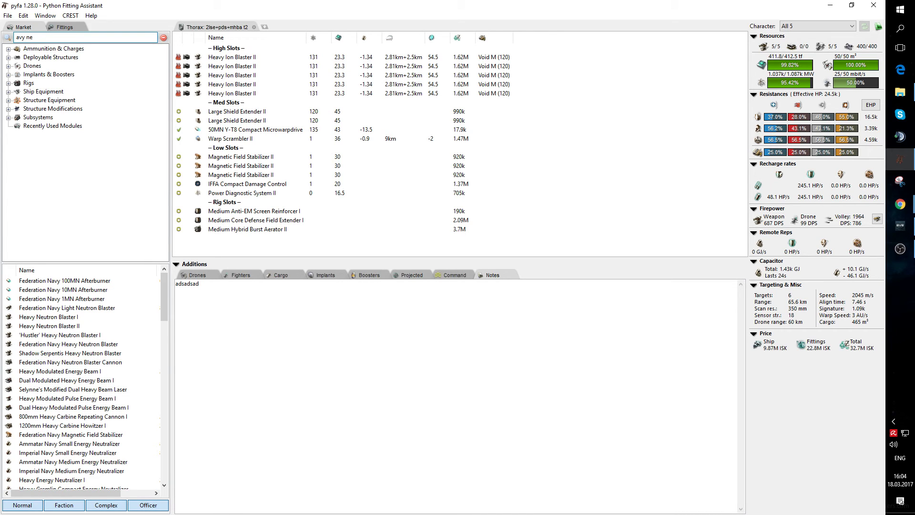
{"action": "type", "text": "u"}
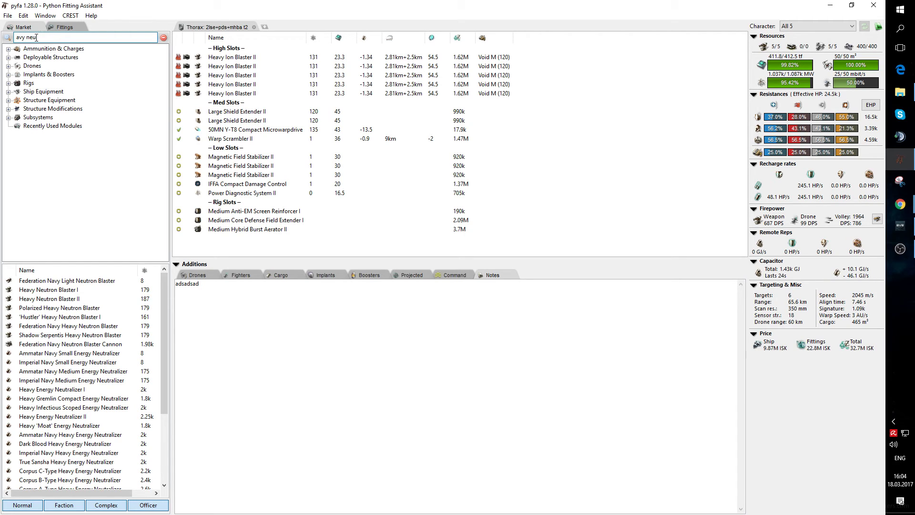
{"action": "left_click_drag", "start_coordinate": [37, 37], "coordinate": [13, 38]}
{"action": "left_click", "coordinate": [37, 38]}
Step: Look through the neutralizer search results and filter them to show only Normal items
{"action": "scroll", "coordinate": [88, 418], "scroll_direction": "down", "scroll_amount": 2}
{"action": "scroll", "coordinate": [88, 418], "scroll_direction": "down", "scroll_amount": 2}
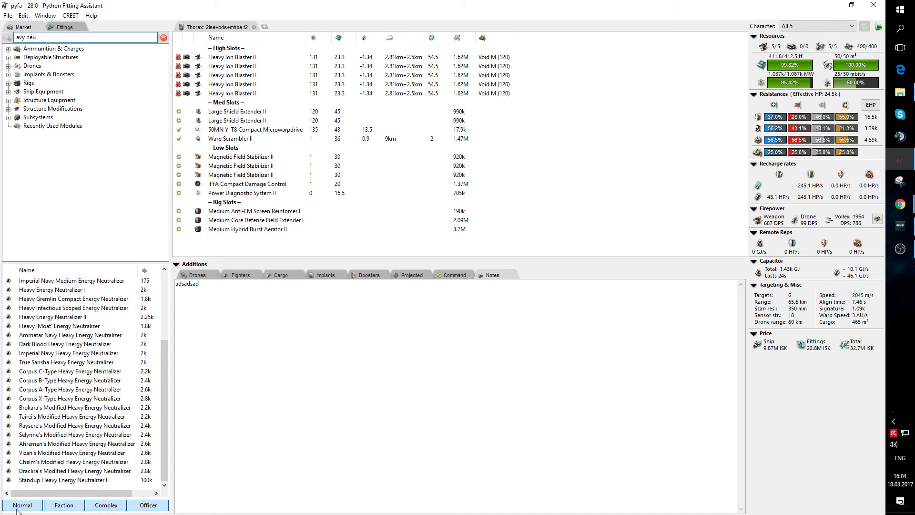
{"action": "left_click", "coordinate": [49, 508]}
{"action": "left_click", "coordinate": [71, 506]}
{"action": "left_click", "coordinate": [22, 505]}
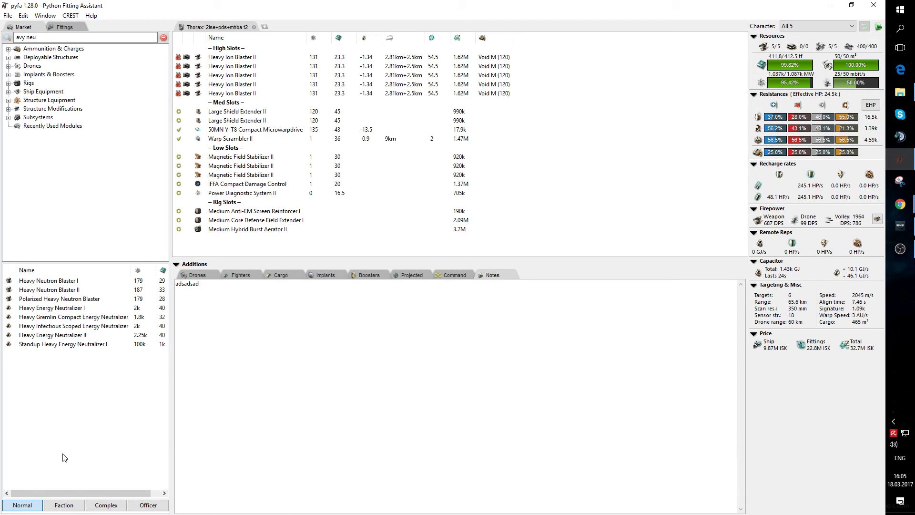
Step: Look through the heavy neutralizer search results filtered by Faction, Complex and Officer items, and return to Normal items
{"action": "left_click", "coordinate": [64, 505]}
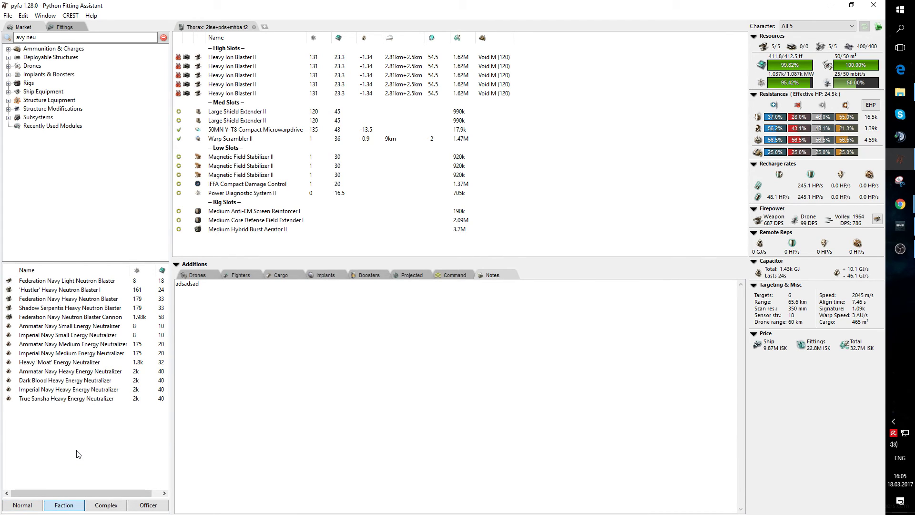
{"action": "left_click", "coordinate": [105, 505]}
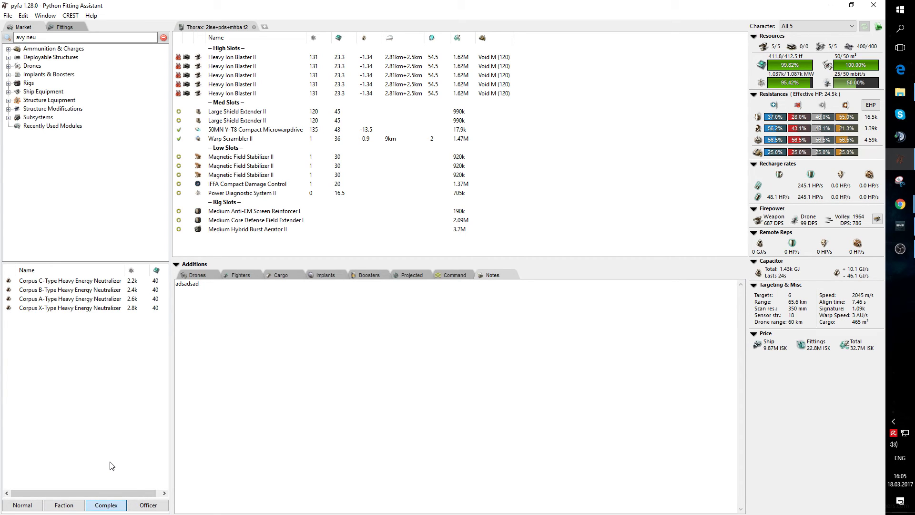
{"action": "left_click", "coordinate": [148, 506]}
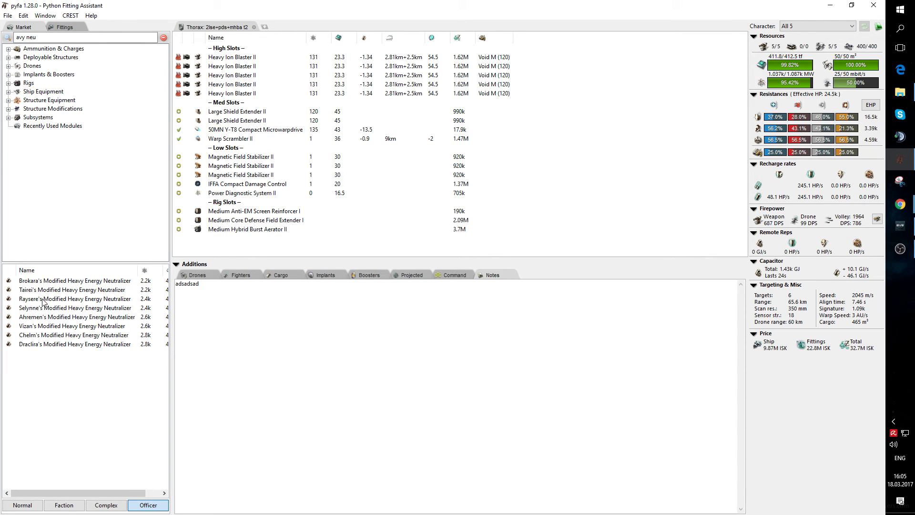
{"action": "left_click", "coordinate": [34, 505]}
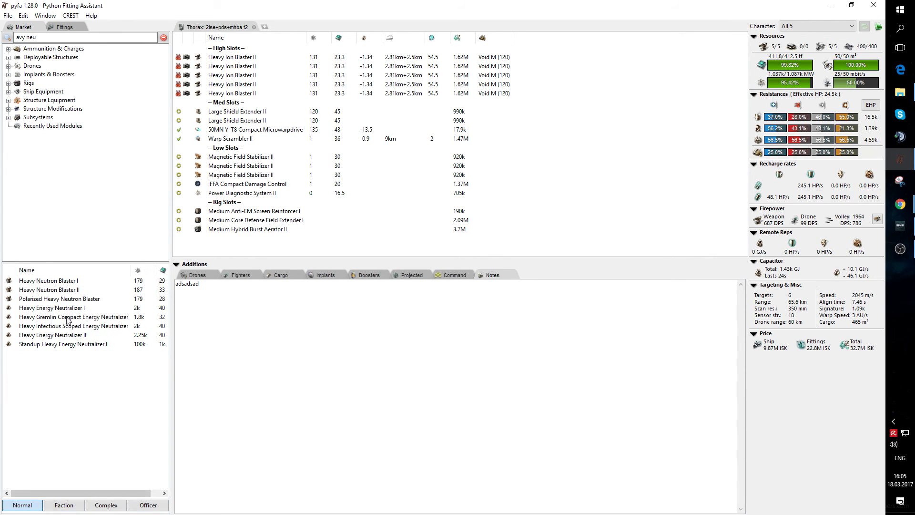
Step: Examine the module stats of Heavy Energy Neutralizer II and show the module's market group
{"action": "right_click", "coordinate": [43, 338]}
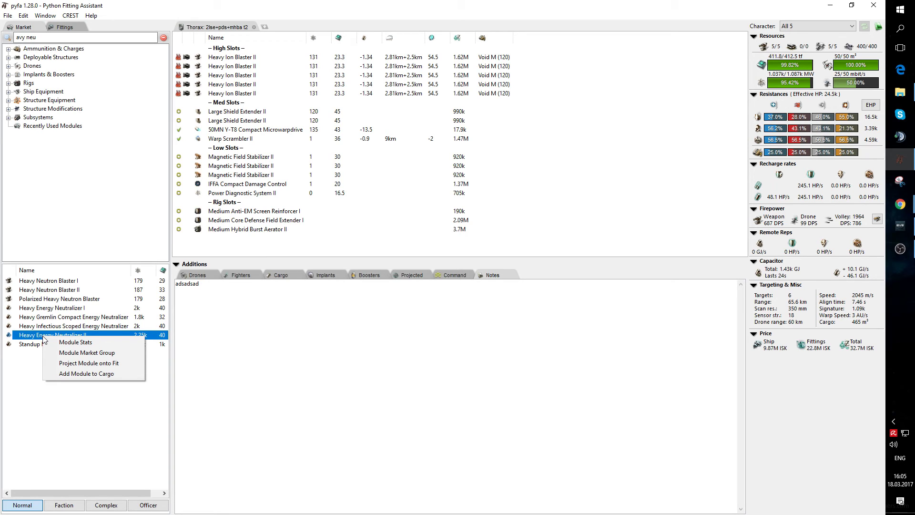
{"action": "left_click", "coordinate": [77, 342]}
{"action": "left_click", "coordinate": [58, 31]}
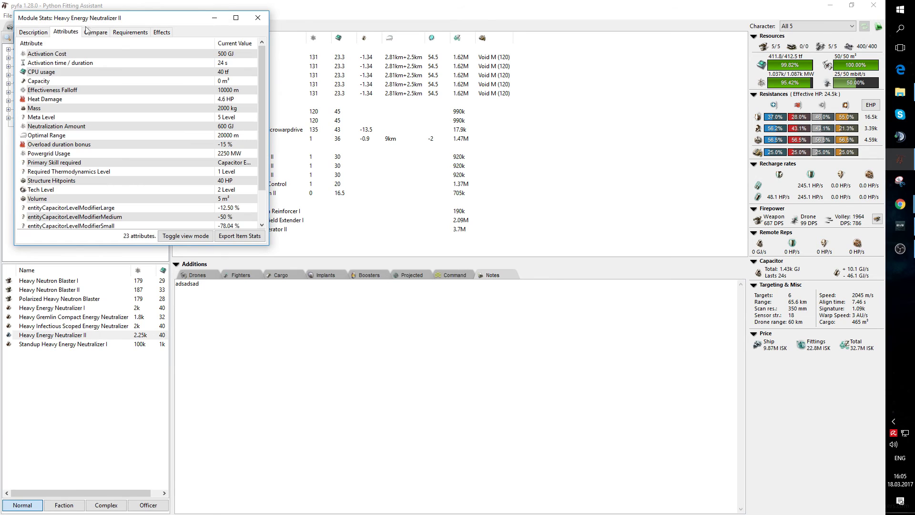
{"action": "left_click", "coordinate": [258, 17]}
{"action": "right_click", "coordinate": [69, 337]}
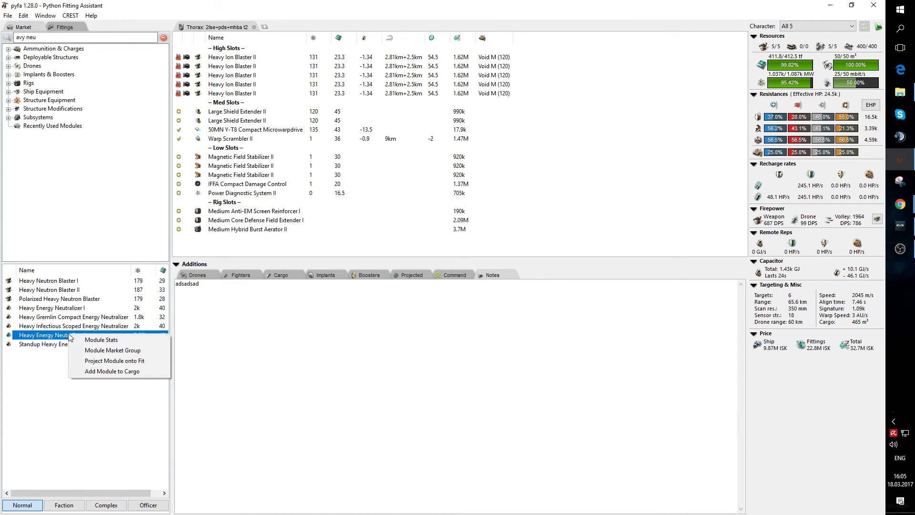
{"action": "left_click", "coordinate": [138, 351]}
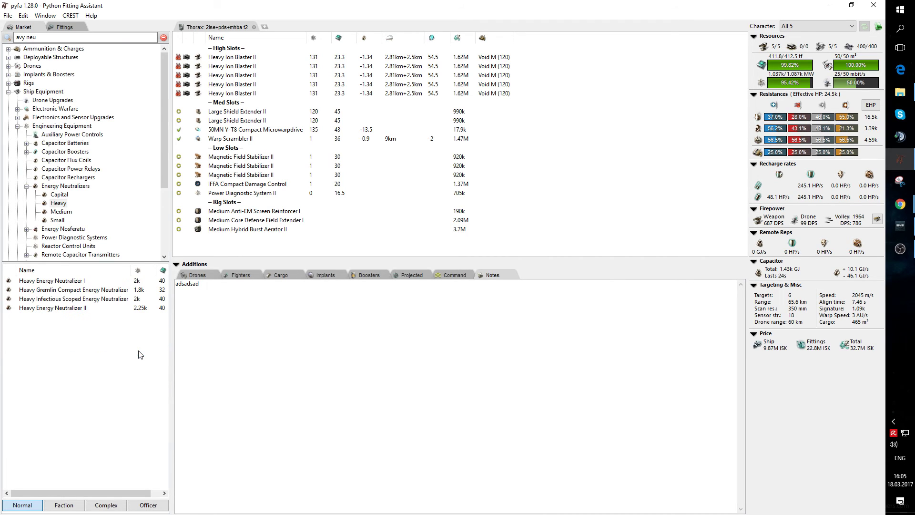
Step: Project a Heavy Energy Neutralizer II onto the Thorax fit and add the same module to the cargo
{"action": "right_click", "coordinate": [56, 310]}
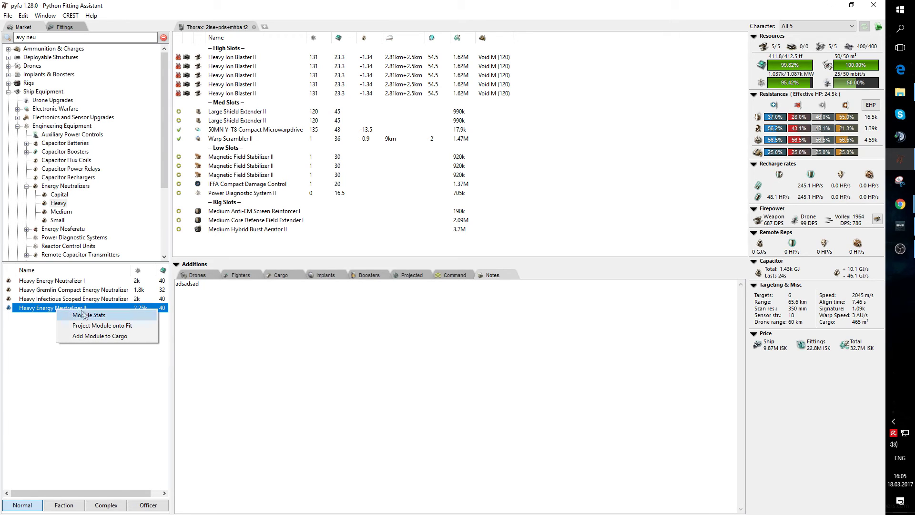
{"action": "left_click", "coordinate": [102, 326]}
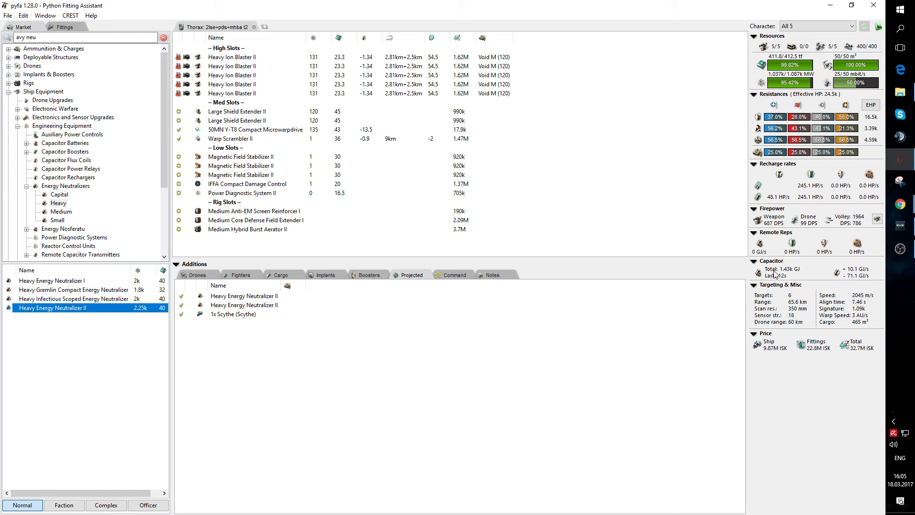
{"action": "right_click", "coordinate": [65, 310]}
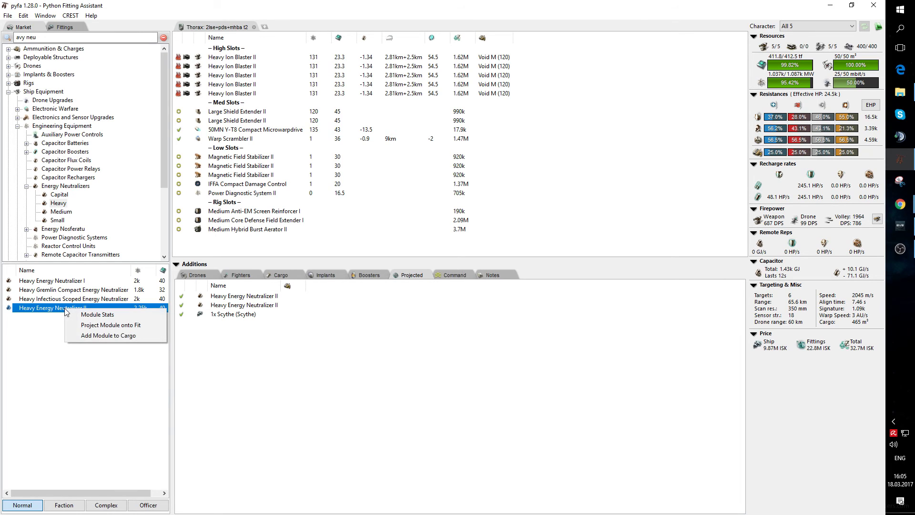
{"action": "left_click", "coordinate": [104, 336]}
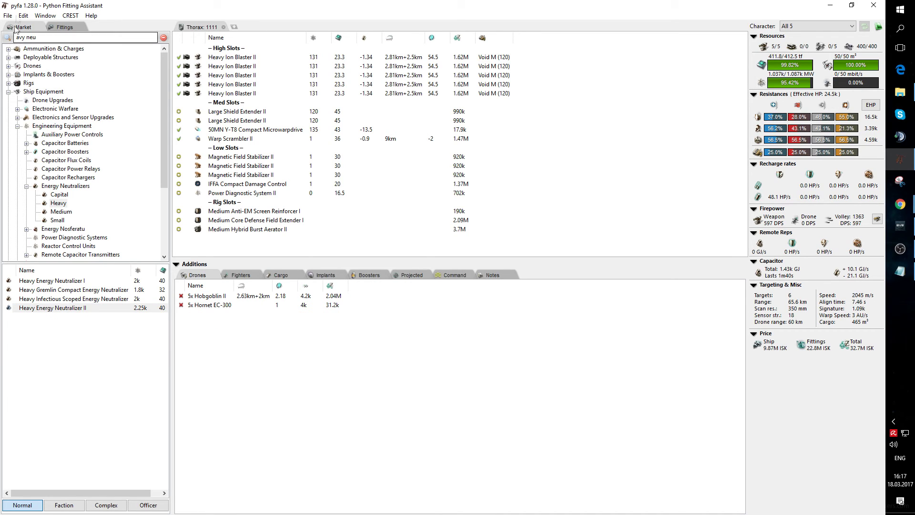
Step: Examine the save dialog for backing up all fittings as an EVE XML file, and cancel it
{"action": "left_click", "coordinate": [7, 16]}
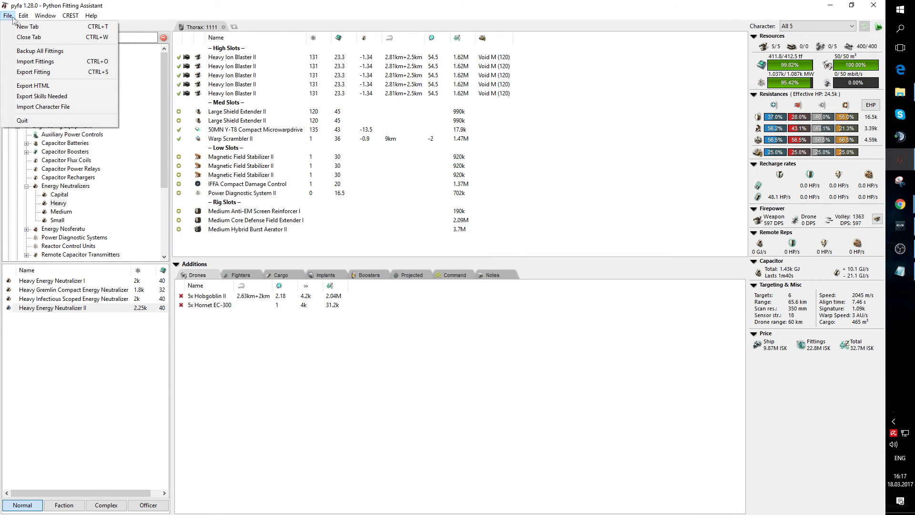
{"action": "left_click", "coordinate": [43, 52]}
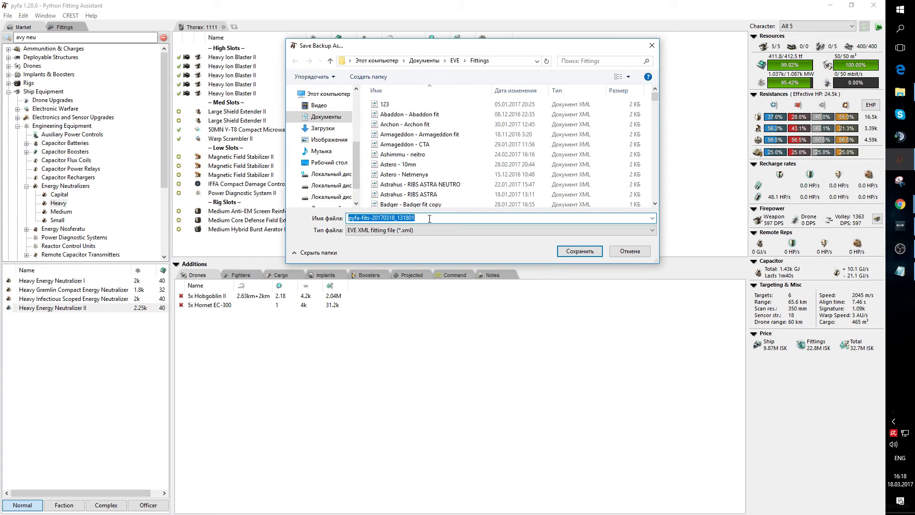
{"action": "left_click", "coordinate": [625, 254]}
Step: Examine the save dialog for exporting the Thorax 1111 fit as an EVE XML file, and cancel it
{"action": "left_click", "coordinate": [8, 16]}
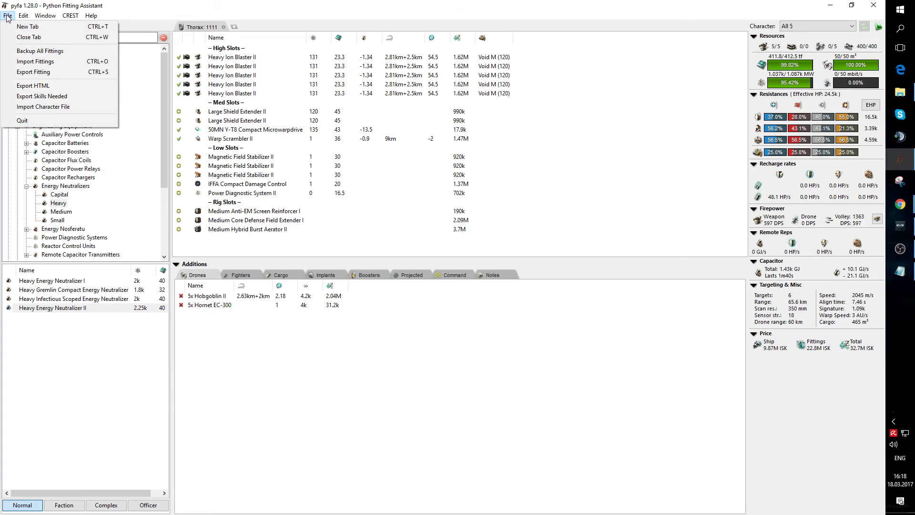
{"action": "left_click", "coordinate": [39, 76]}
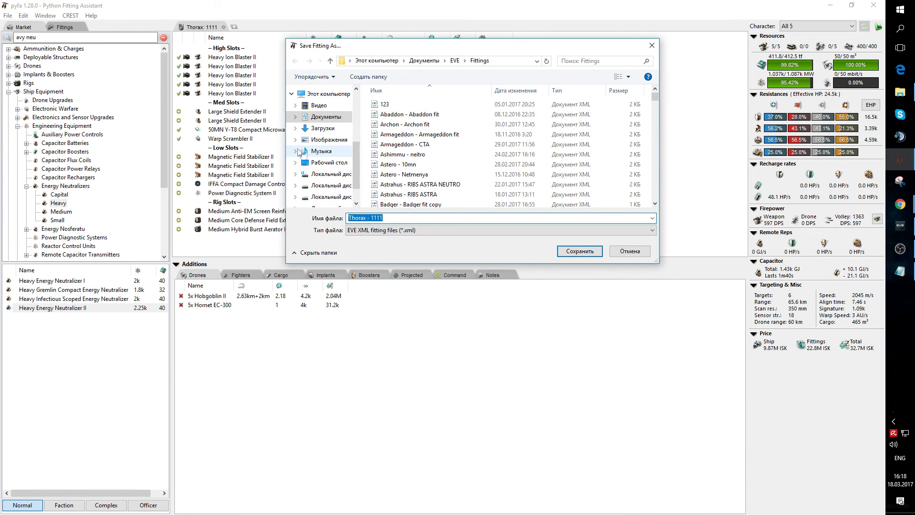
{"action": "left_click_drag", "start_coordinate": [355, 51], "coordinate": [421, 59]}
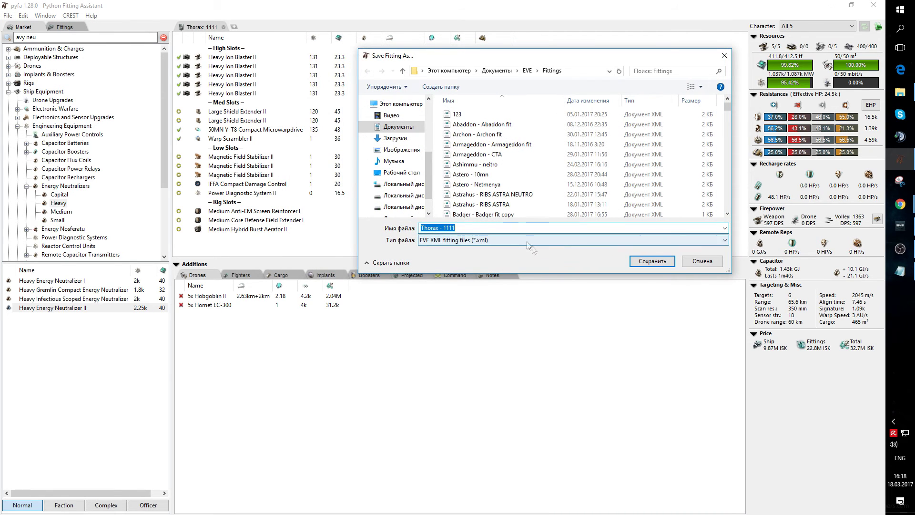
{"action": "left_click", "coordinate": [469, 227]}
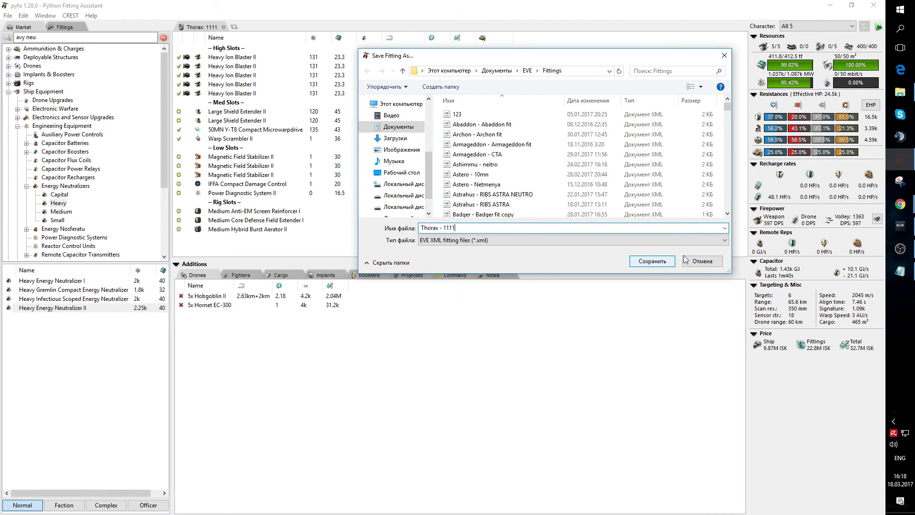
{"action": "left_click", "coordinate": [703, 261]}
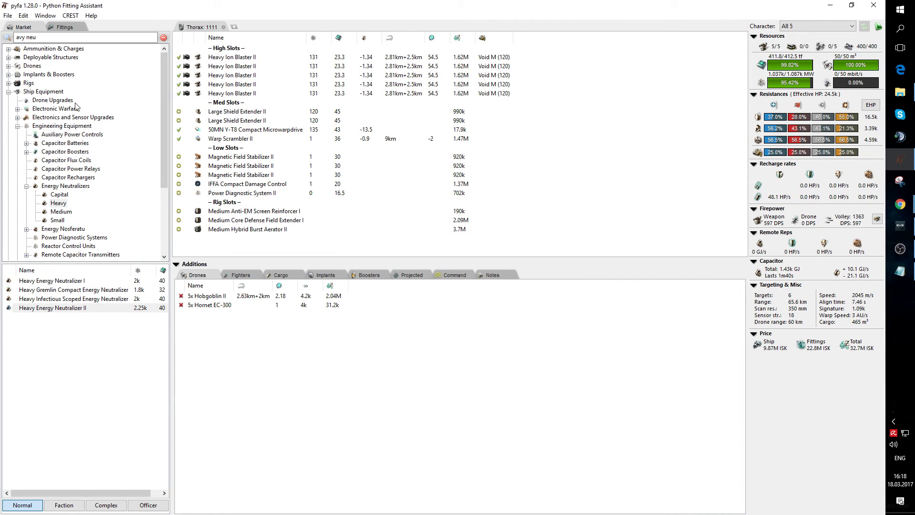
{"action": "left_click", "coordinate": [9, 16]}
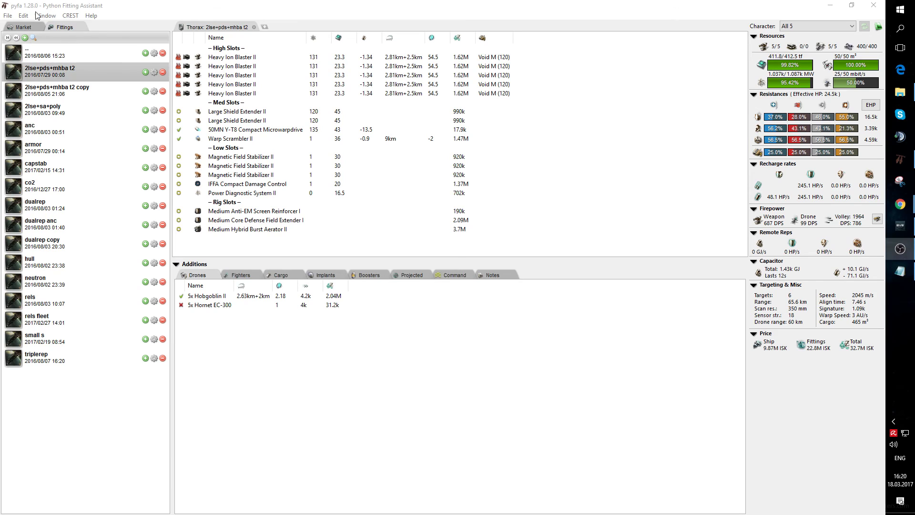
Step: Copy the Thorax fit 2lse+pds+mhba t2 to the clipboard in EFT format and paste it into Notepad
{"action": "left_click", "coordinate": [24, 16]}
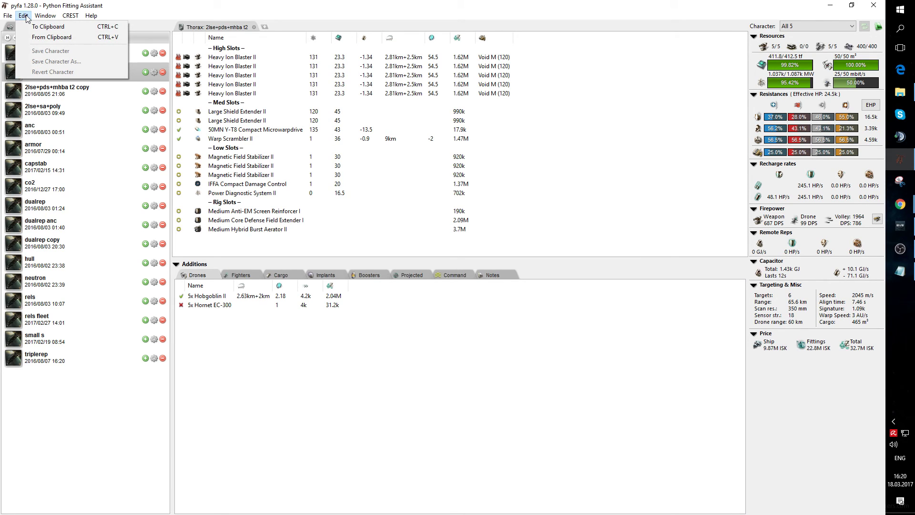
{"action": "left_click", "coordinate": [50, 29]}
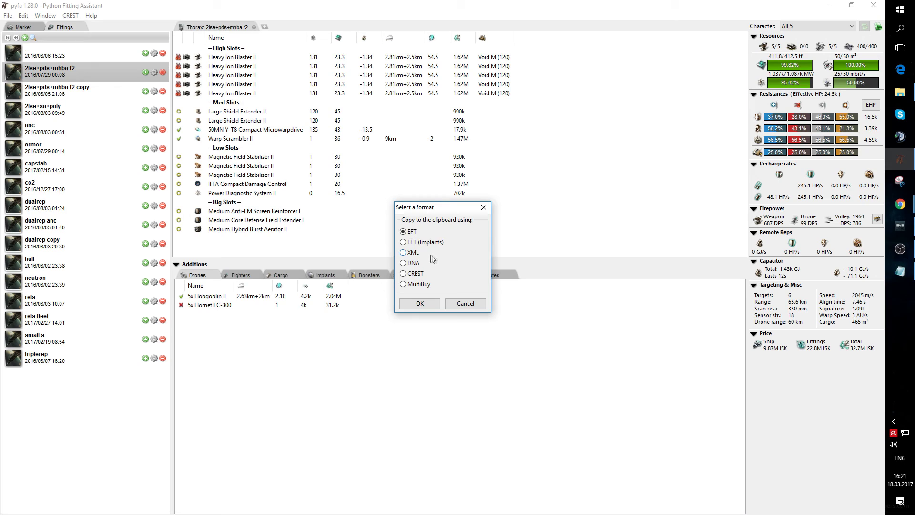
{"action": "left_click", "coordinate": [416, 305]}
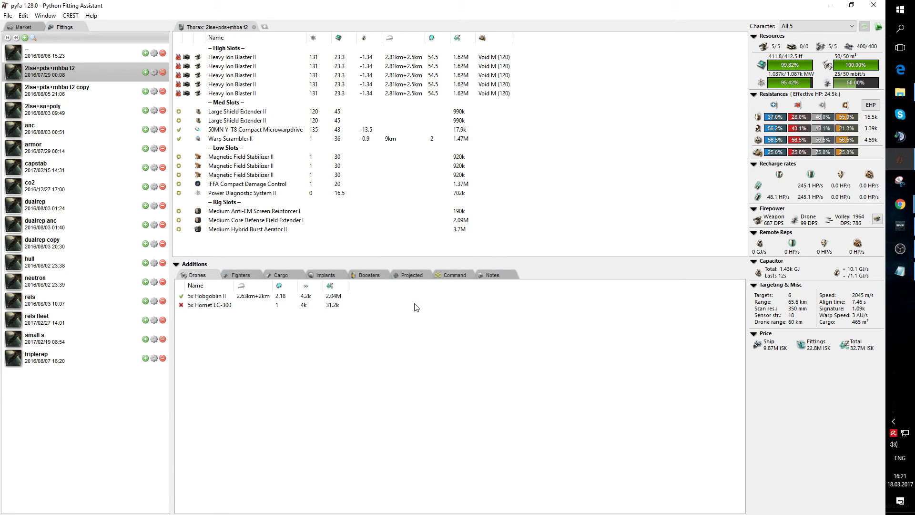
{"action": "left_click", "coordinate": [900, 275]}
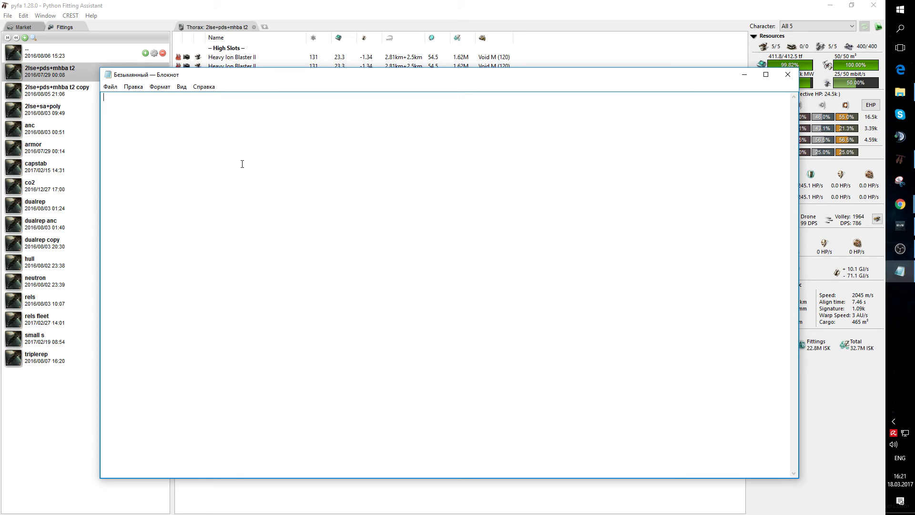
{"action": "type", "text": "[Thorax, 2lse+pds+mhba t2]  Magnetic Field Stabilizer II Magnetic Field Stabilizer II Magnetic Field Stabilizer II IFFA Compact Damage Control Power Diagnostic System II  Large Shield Extender II Large Shield Extender II 50MN Y-T8 Compact Microwarpdrive Warp Scrambler II  Heavy Ion Blaster II, Void M Heavy Ion Blaster II, Void M Heavy Ion Blaster II, Void M Heavy Ion Blaster II, Void M Heavy Ion Blaster II, Void M  Medium Anti-EM Screen Reinforcer I Medium Core Defense Field Extender I Medium Hybrid Burst Aerator II   Hornet EC-300 x5 Hobgoblin II x5   Null M x1200 Void M x600 Caldari Navy Antimatter Charge M x1200"}
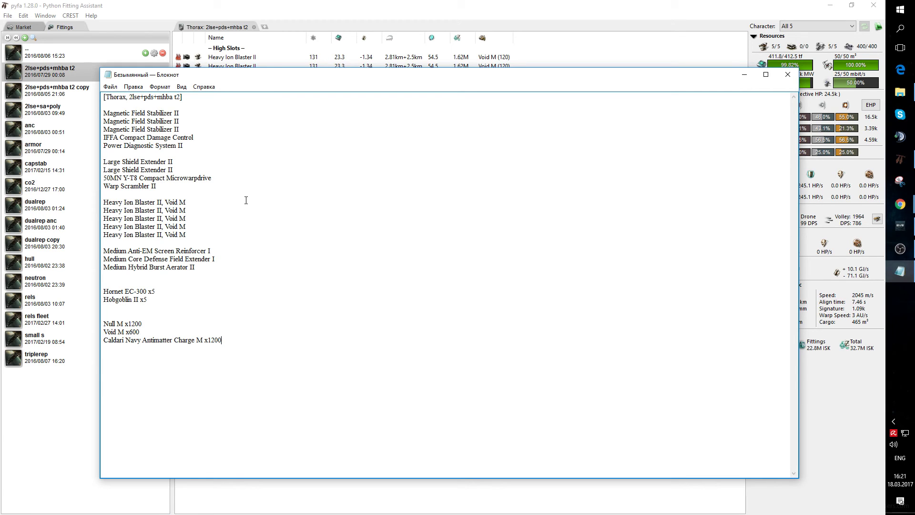
Step: Rename the pasted fit as 2222 in its header line and copy the complete fit text
{"action": "left_click_drag", "start_coordinate": [231, 341], "coordinate": [298, 364]}
{"action": "left_click_drag", "start_coordinate": [130, 97], "coordinate": [180, 97]}
{"action": "type", "text": "2222"}
{"action": "left_click_drag", "start_coordinate": [227, 341], "coordinate": [2, 67]}
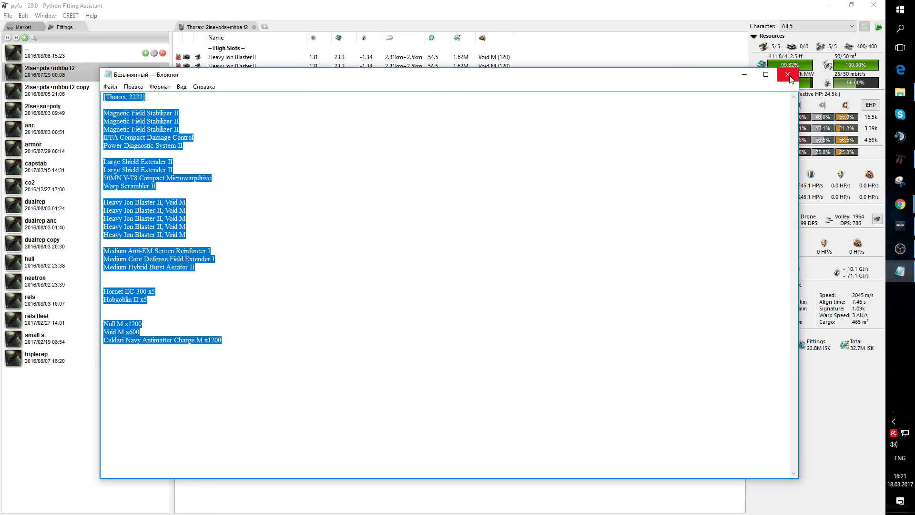
Step: Close Notepad and import the edited Thorax fit from the clipboard into pyfa
{"action": "left_click", "coordinate": [787, 74]}
{"action": "left_click", "coordinate": [23, 15]}
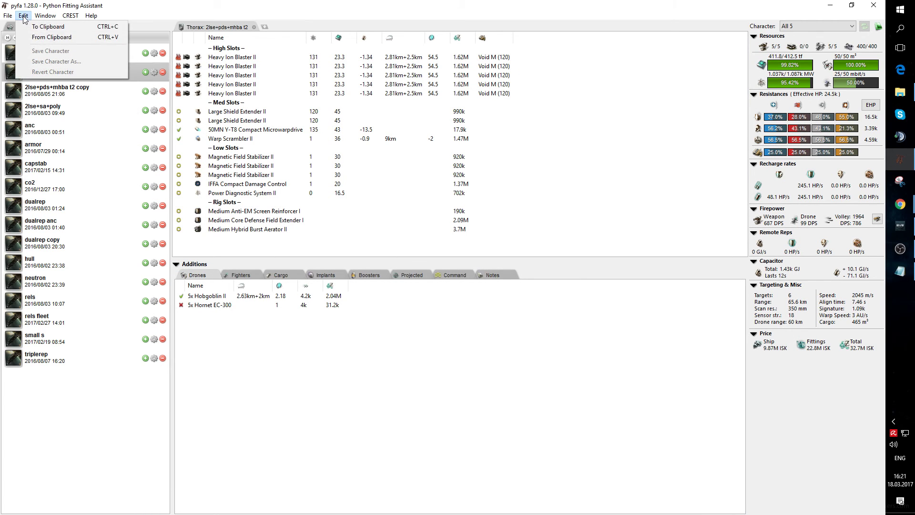
{"action": "left_click", "coordinate": [58, 40]}
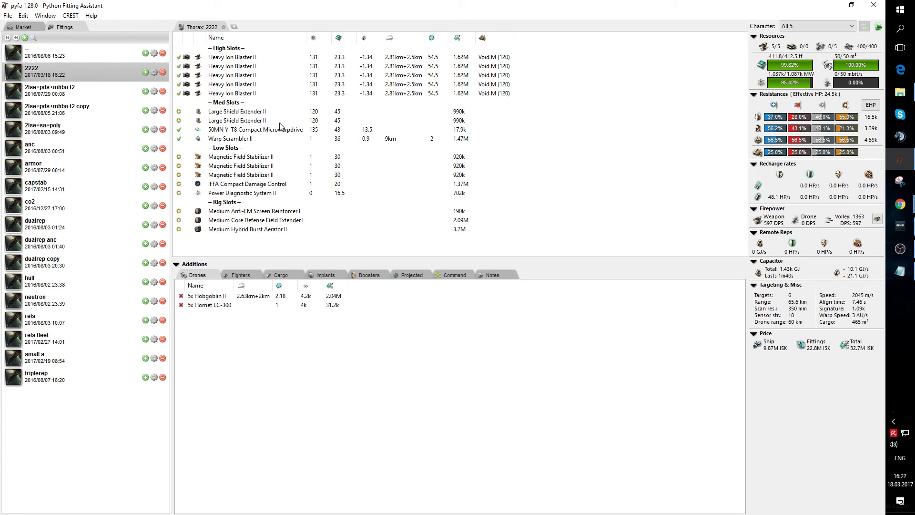
Step: Check the fighters, cargo, drones, implants and boosters of the imported Thorax 2222 fit
{"action": "left_click", "coordinate": [239, 276]}
{"action": "left_click", "coordinate": [280, 276]}
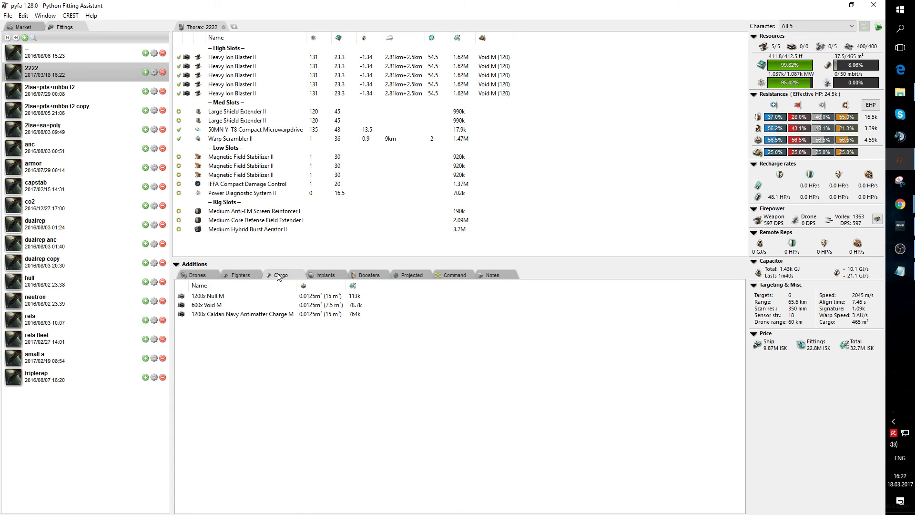
{"action": "left_click", "coordinate": [201, 276]}
{"action": "left_click", "coordinate": [269, 277]}
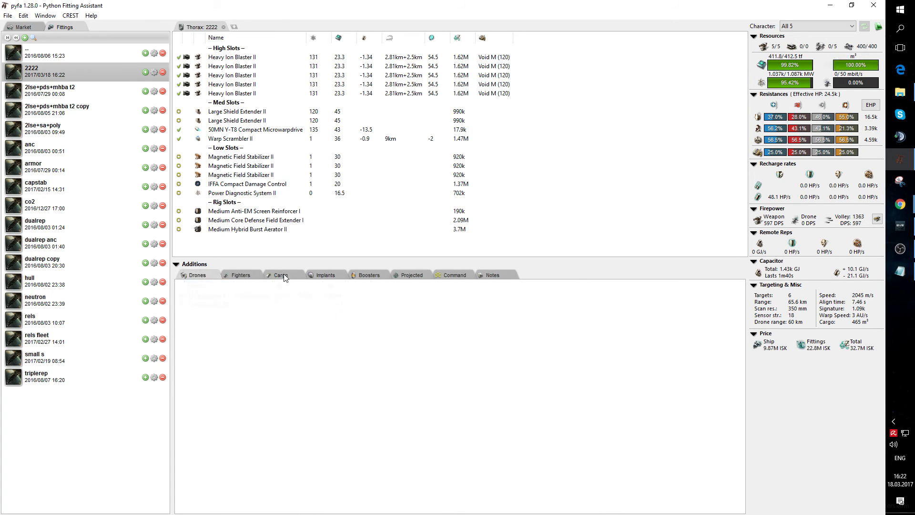
{"action": "left_click", "coordinate": [323, 276]}
{"action": "left_click", "coordinate": [366, 276]}
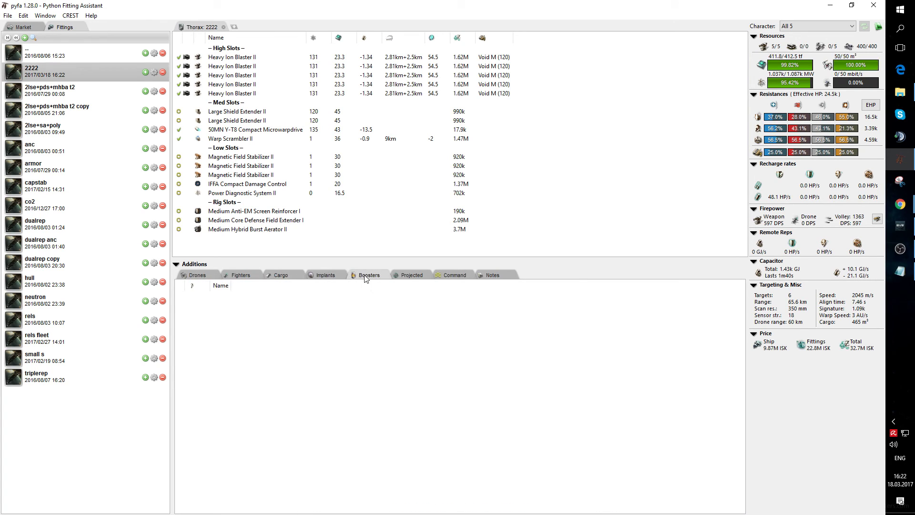
Step: Open the Character Editor and select the character profile whose name ends in 3000
{"action": "left_click", "coordinate": [42, 16]}
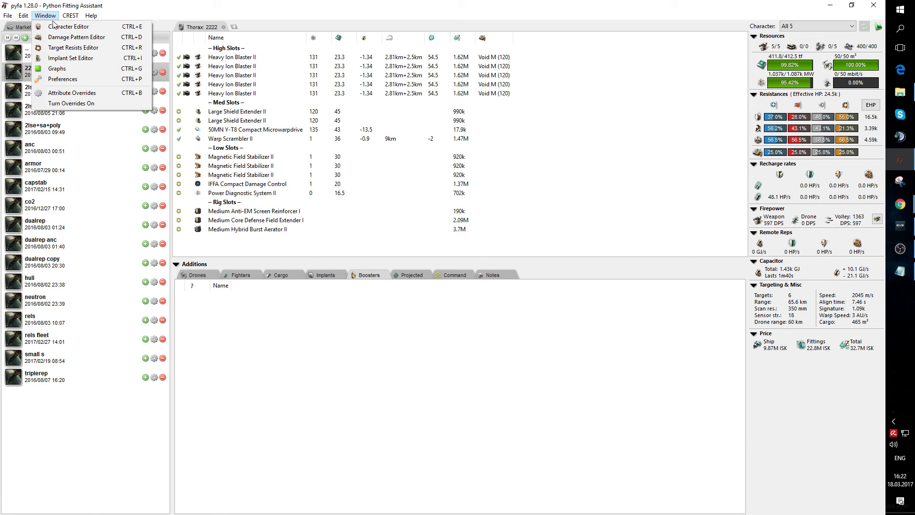
{"action": "left_click", "coordinate": [90, 27]}
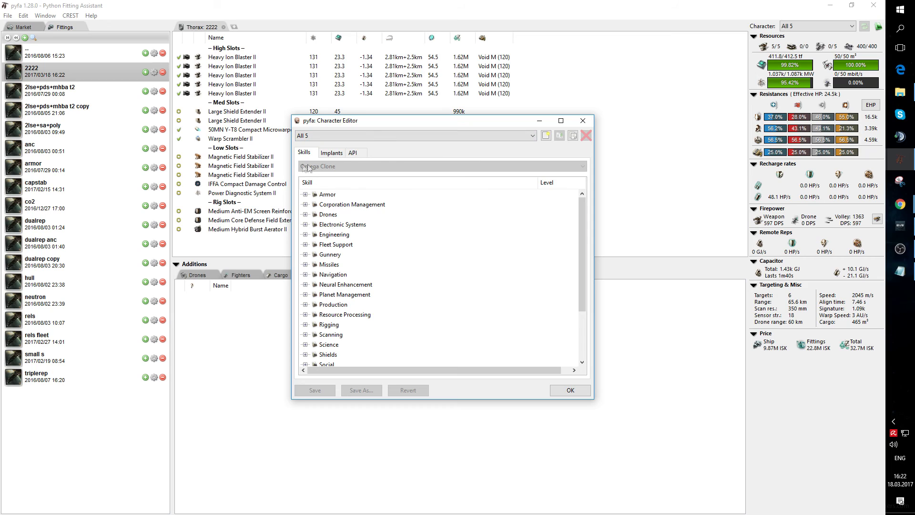
{"action": "left_click", "coordinate": [517, 137]}
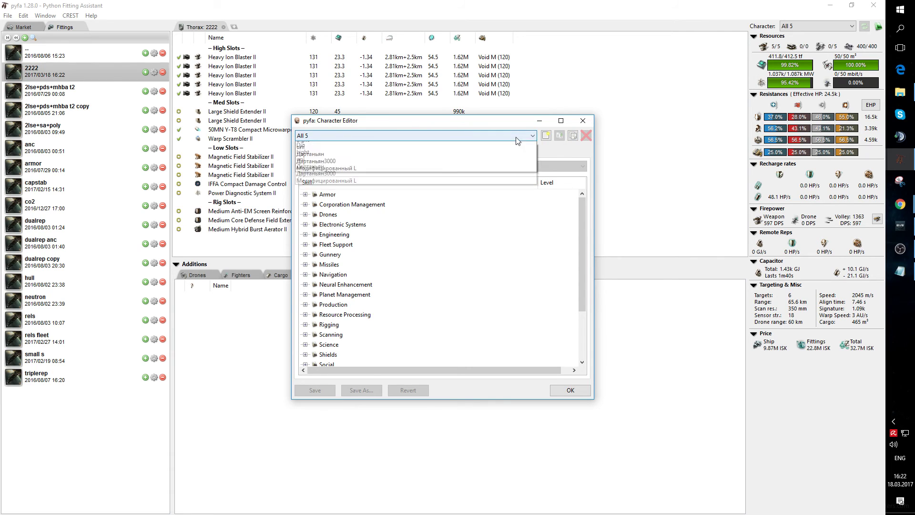
{"action": "left_click", "coordinate": [350, 195]}
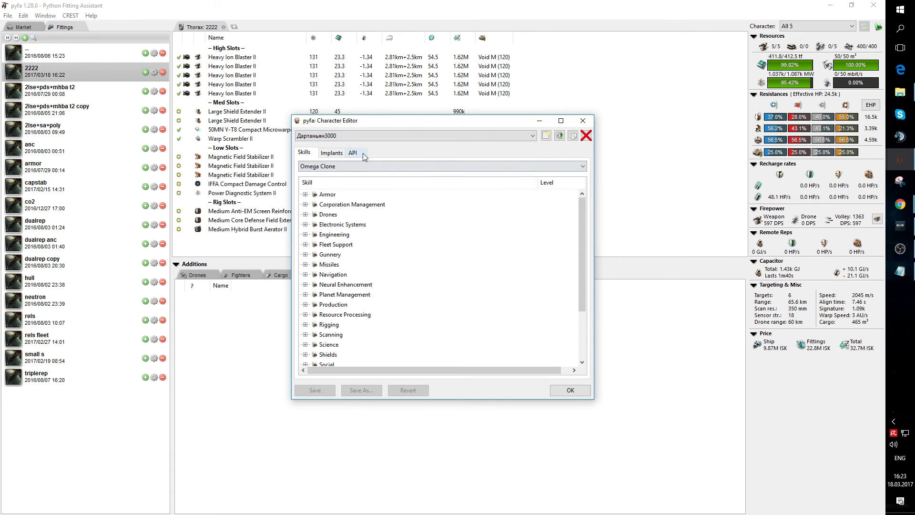
Step: Review the available clone types and the character's skill levels in the Armor group, including the level options for Hull Upgrades
{"action": "left_click", "coordinate": [379, 171]}
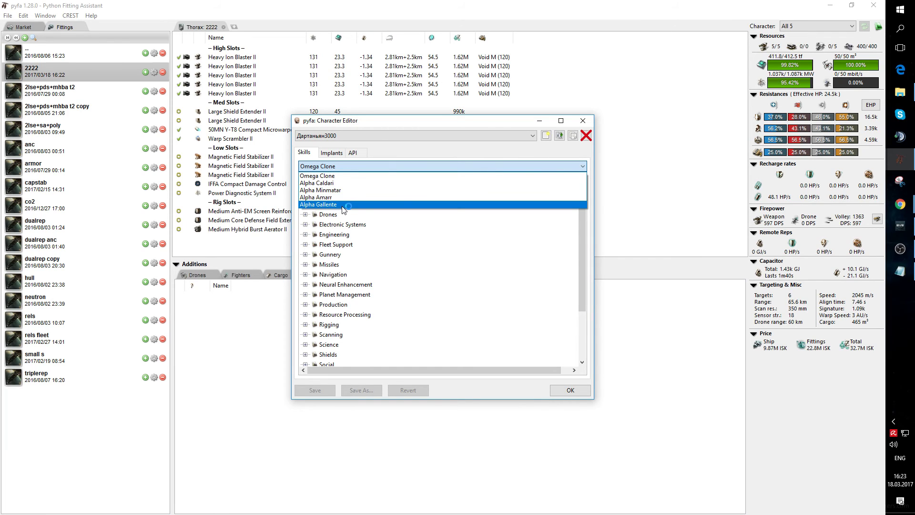
{"action": "left_click", "coordinate": [354, 178]}
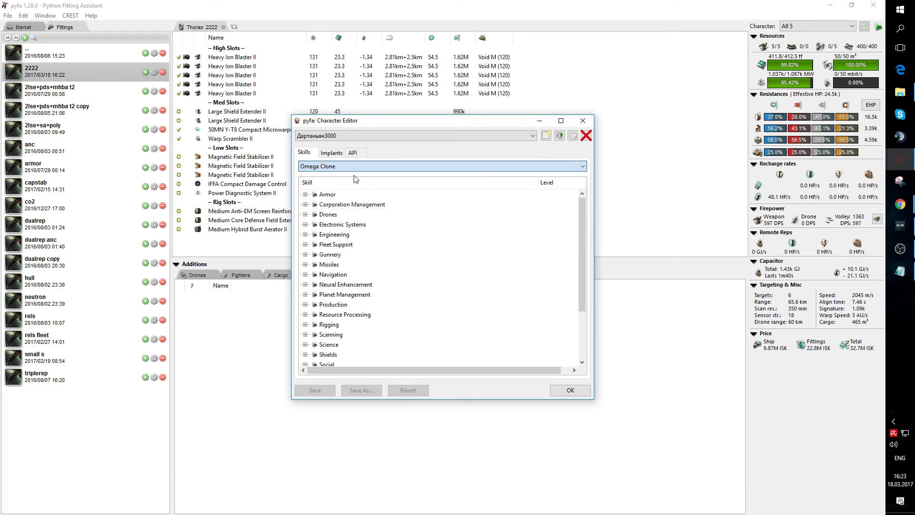
{"action": "left_click", "coordinate": [305, 194]}
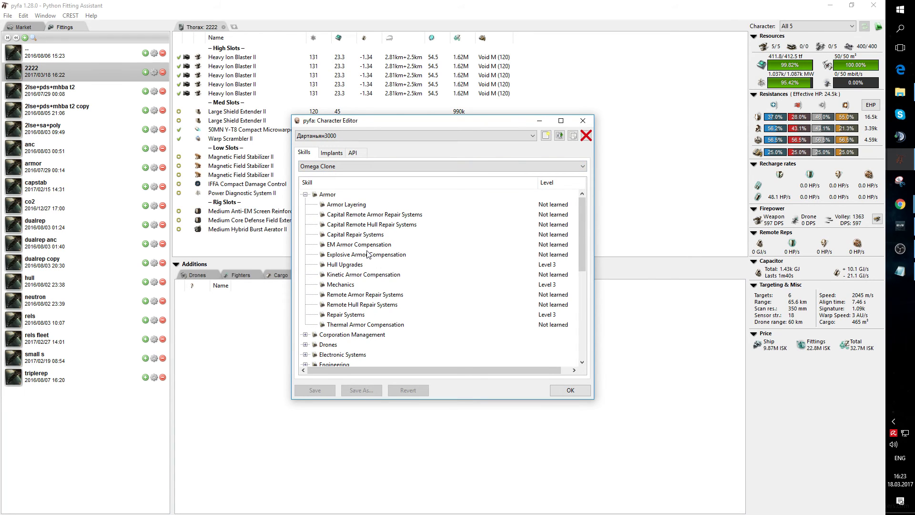
{"action": "right_click", "coordinate": [343, 265]}
{"action": "left_click", "coordinate": [370, 349]}
Step: Add the slot 8 gunnery implant Zainou 'Deadeye' Medium Hybrid Turret MH-805 to the character's implants
{"action": "left_click", "coordinate": [333, 153]}
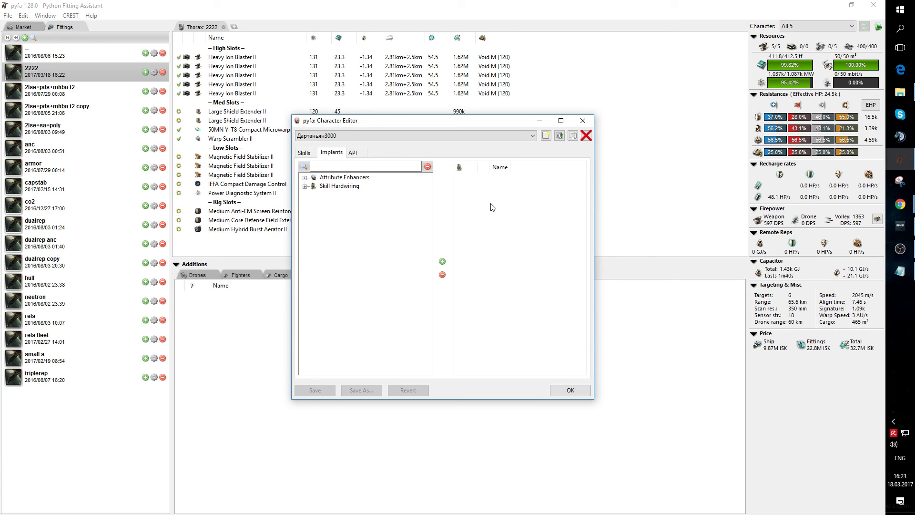
{"action": "left_click", "coordinate": [305, 187]}
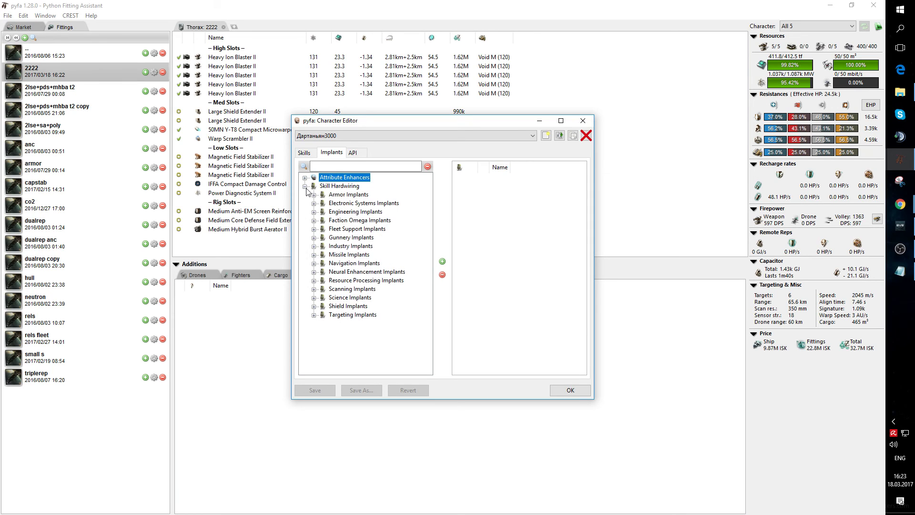
{"action": "left_click", "coordinate": [313, 237]}
{"action": "left_click", "coordinate": [323, 263]}
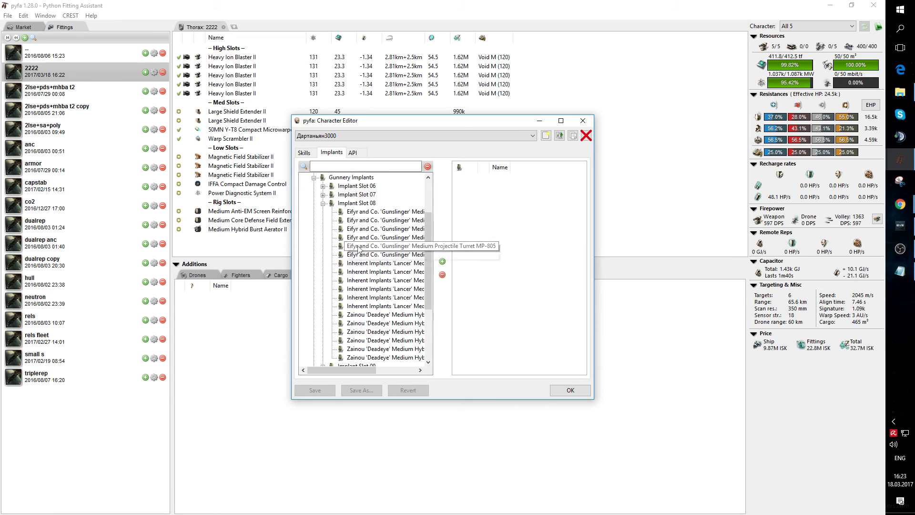
{"action": "double_click", "coordinate": [407, 349]}
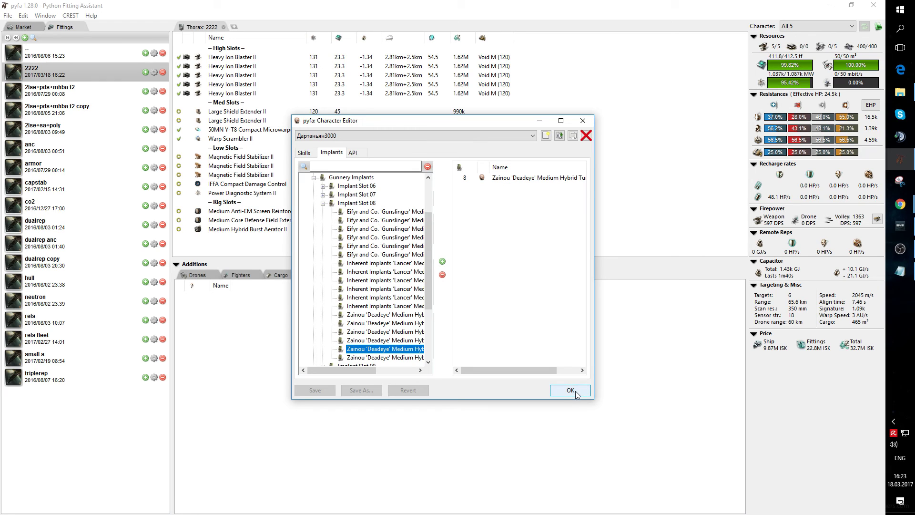
Step: Search for standa, add the Standard Ocular Filter, Memory Augmentation, Neural Boost, Cybernetic Subprocessor and Social Adaptation Chip to the character, and close the editor
{"action": "left_click", "coordinate": [324, 202]}
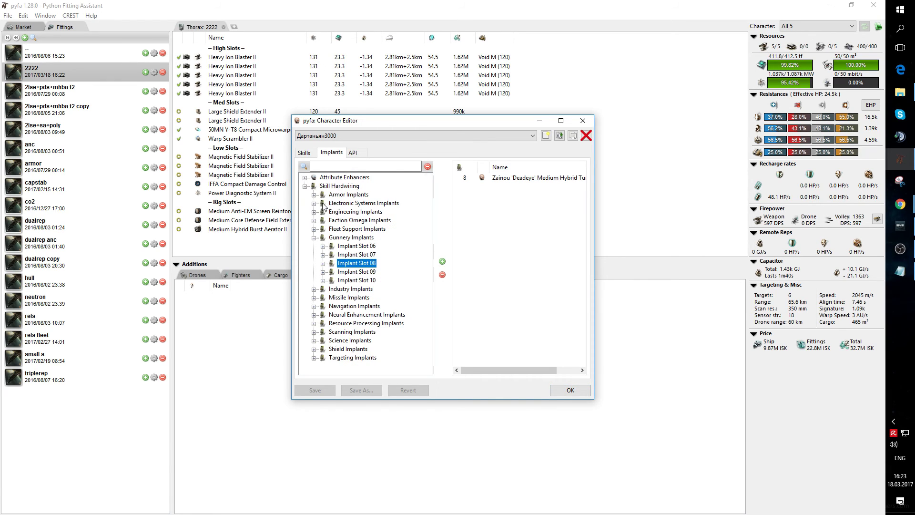
{"action": "left_click", "coordinate": [314, 237]}
{"action": "left_click", "coordinate": [305, 178]}
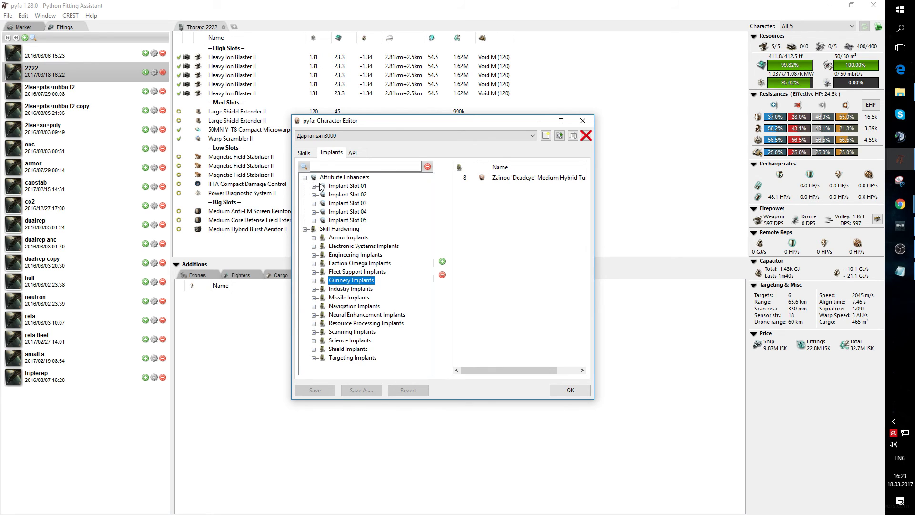
{"action": "left_click", "coordinate": [331, 165]}
{"action": "type", "text": "stan"}
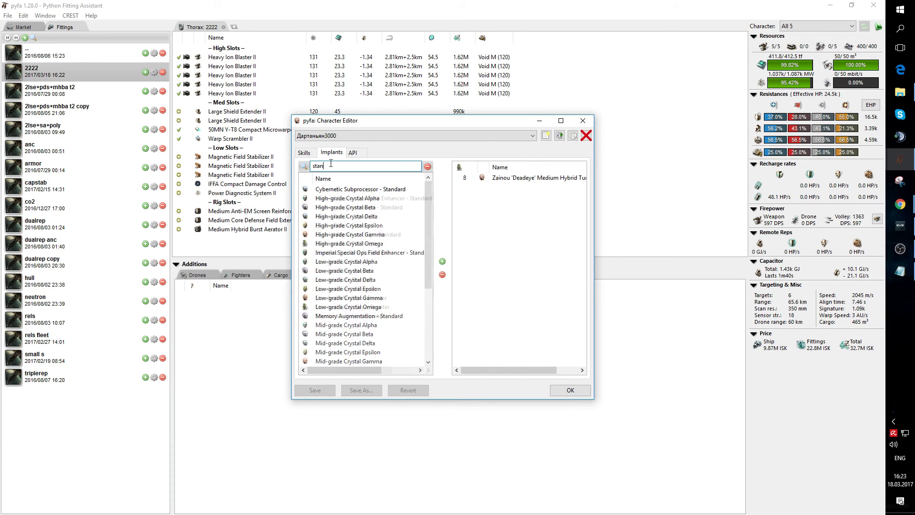
{"action": "type", "text": "da"}
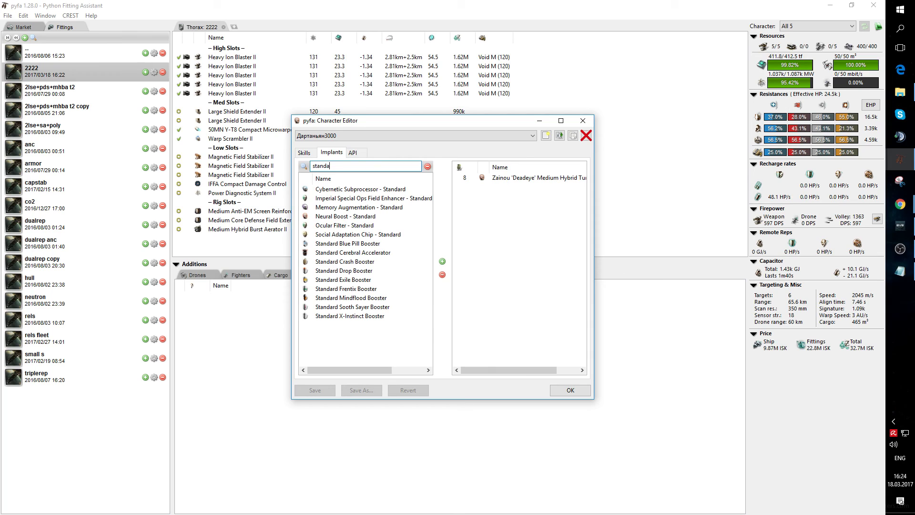
{"action": "double_click", "coordinate": [366, 190]}
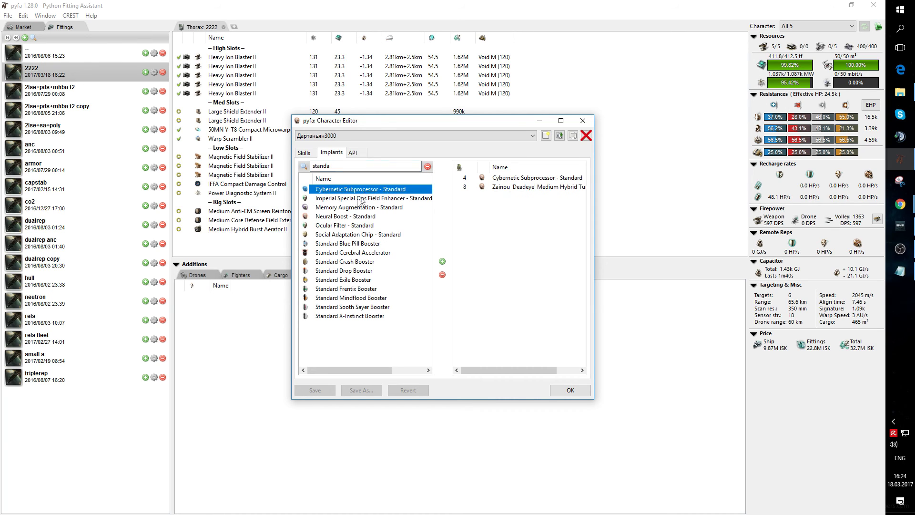
{"action": "double_click", "coordinate": [358, 199]}
{"action": "double_click", "coordinate": [358, 208]}
{"action": "double_click", "coordinate": [356, 217]}
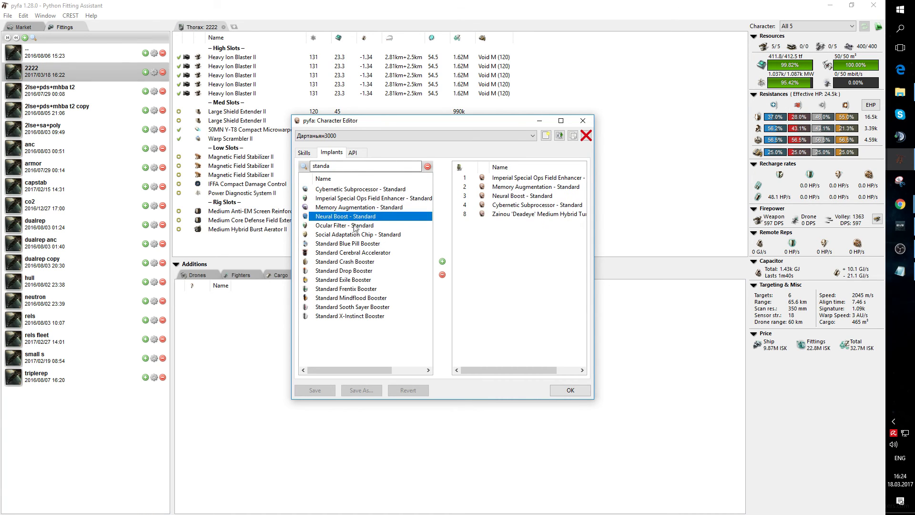
{"action": "double_click", "coordinate": [355, 226]}
{"action": "double_click", "coordinate": [354, 235]}
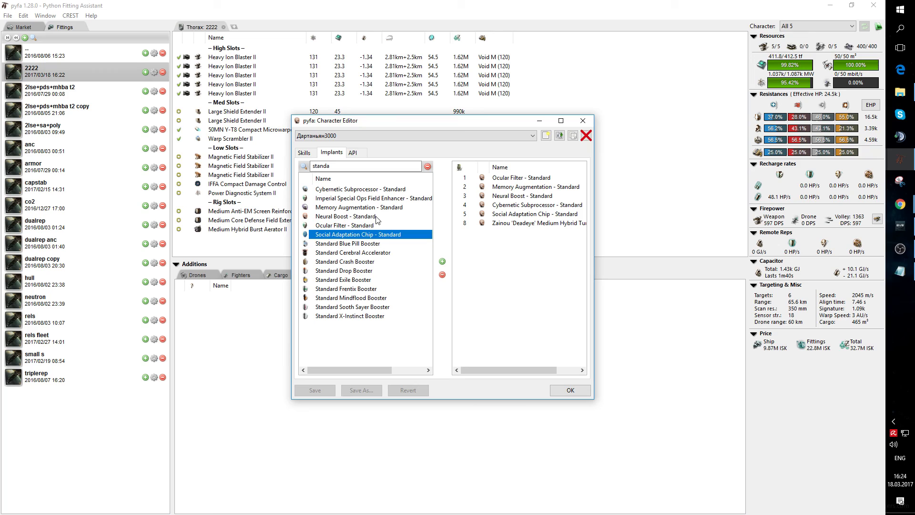
{"action": "left_click", "coordinate": [570, 391]}
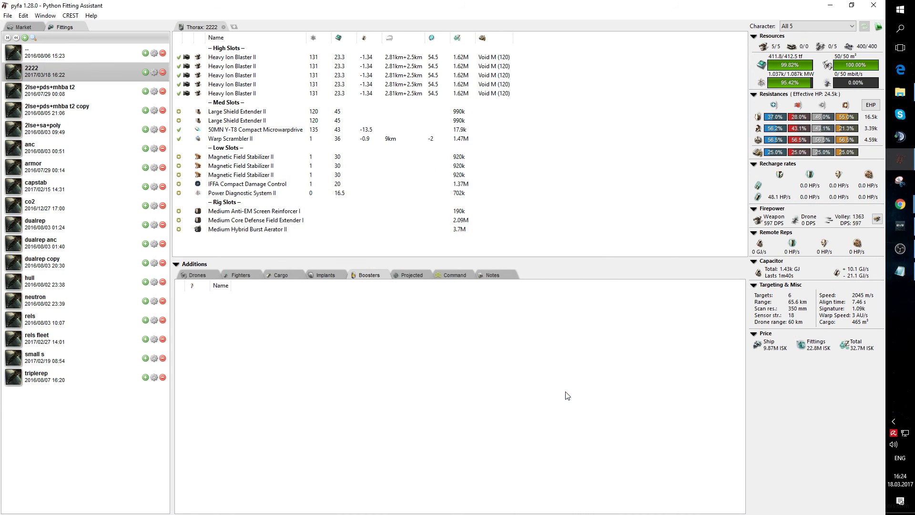
Step: Apply the character profile ending in 3000 to the Thorax 2222 fit and make the fit use the character's implants
{"action": "left_click", "coordinate": [812, 26]}
{"action": "left_click", "coordinate": [808, 96]}
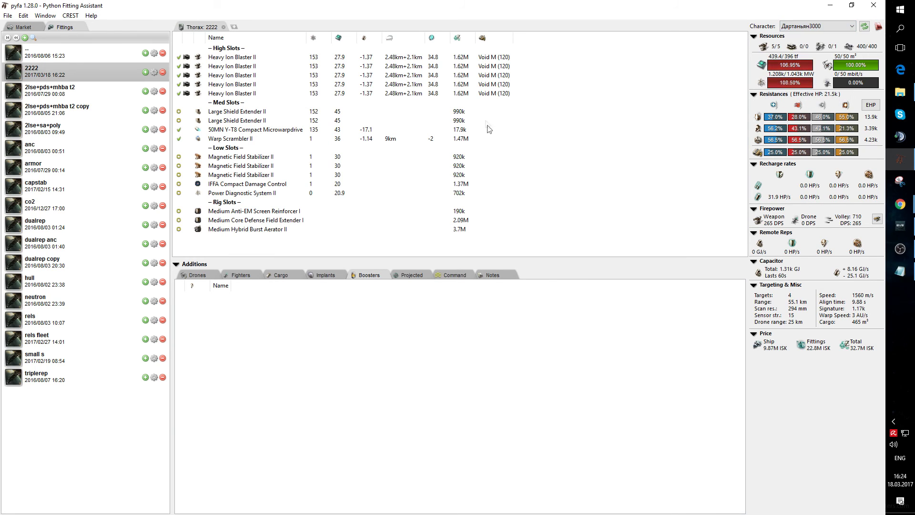
{"action": "left_click", "coordinate": [332, 275]}
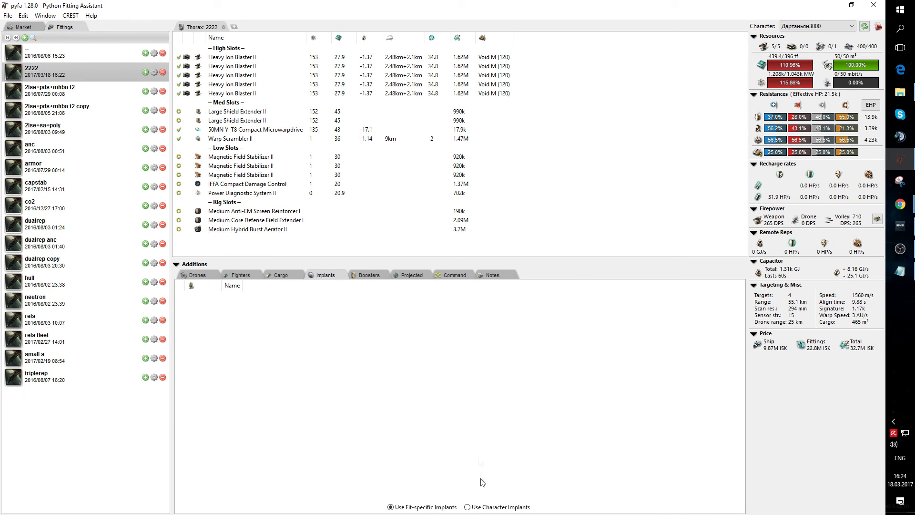
{"action": "left_click", "coordinate": [468, 507]}
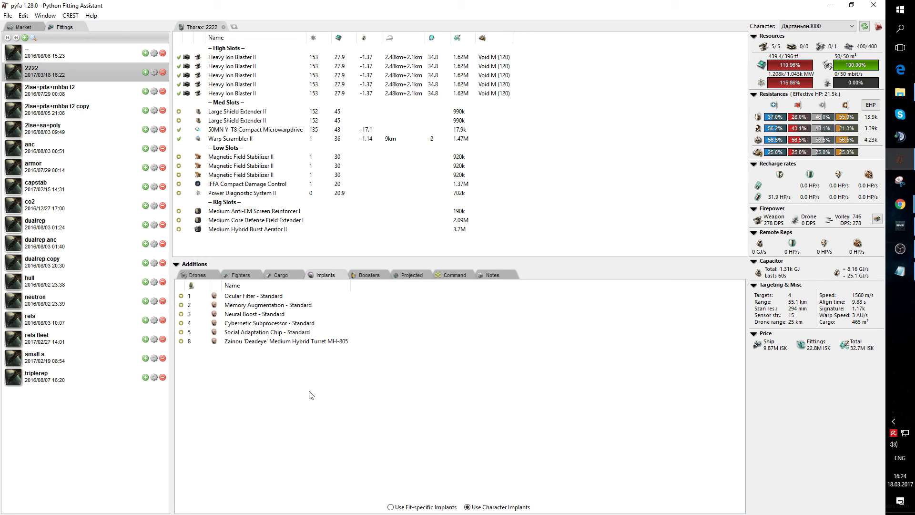
Step: Look at the Uniform profile in the Damage Pattern Editor and the Uniform (25%) profile in the Target Resists Editor, closing each one
{"action": "left_click", "coordinate": [45, 15]}
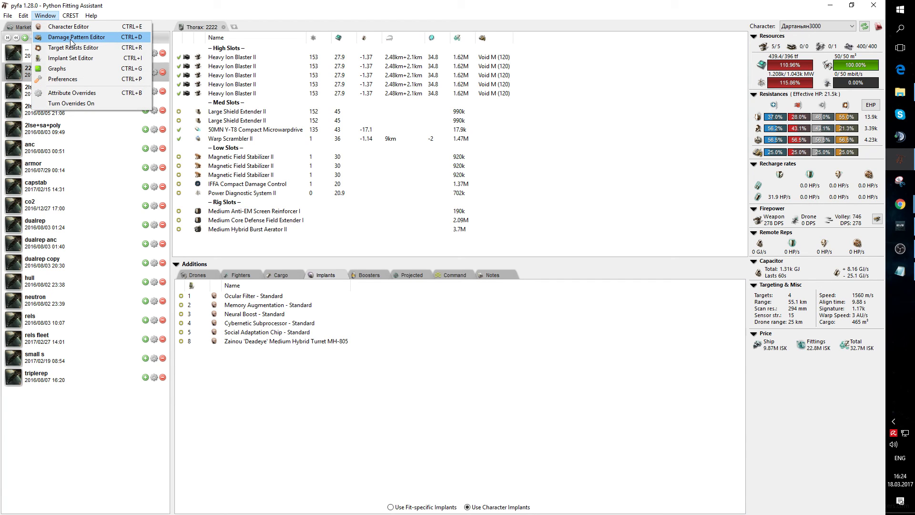
{"action": "left_click", "coordinate": [70, 39]}
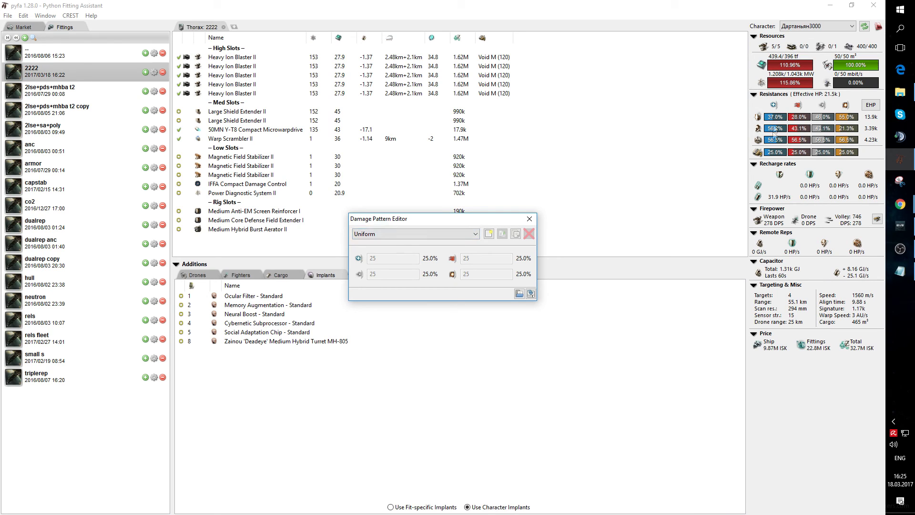
{"action": "left_click", "coordinate": [529, 218]}
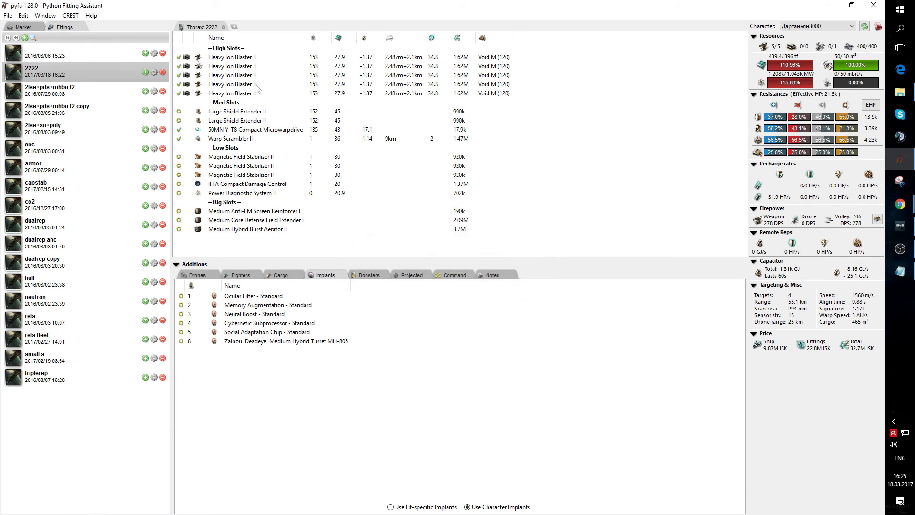
{"action": "left_click", "coordinate": [40, 16]}
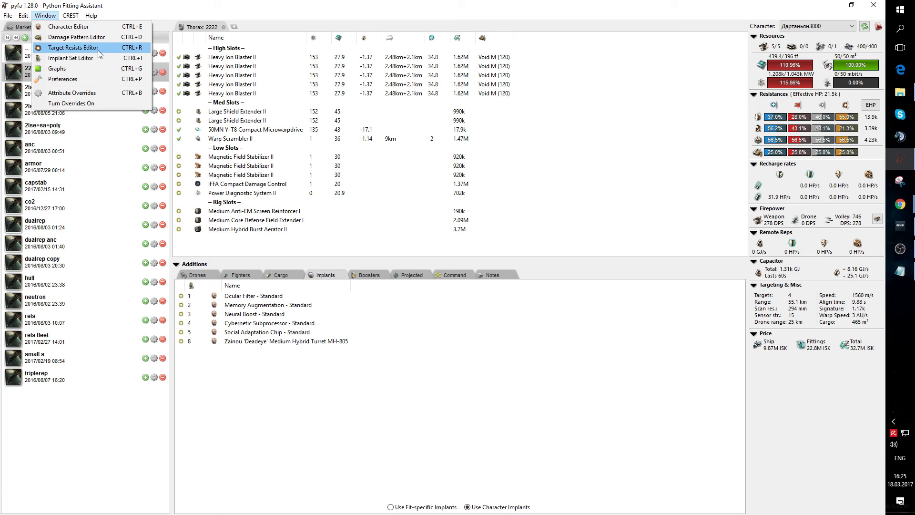
{"action": "left_click", "coordinate": [74, 47]}
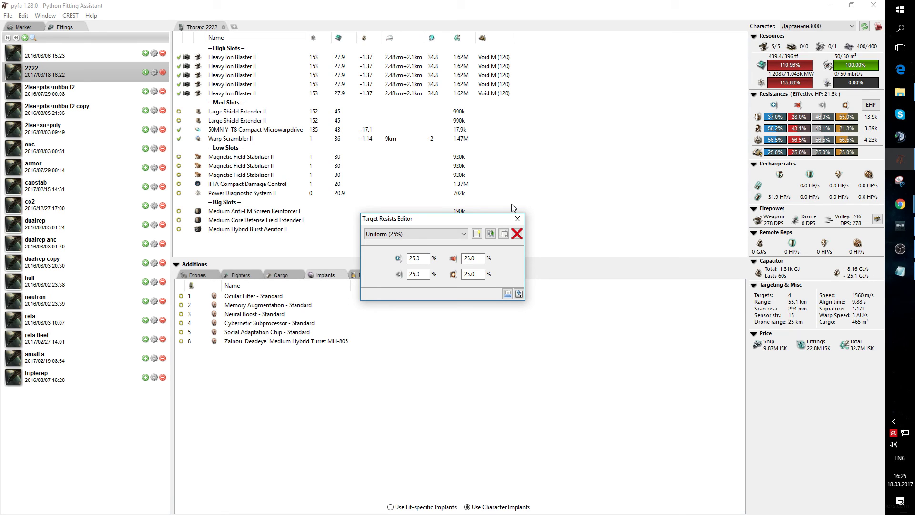
{"action": "left_click", "coordinate": [517, 218]}
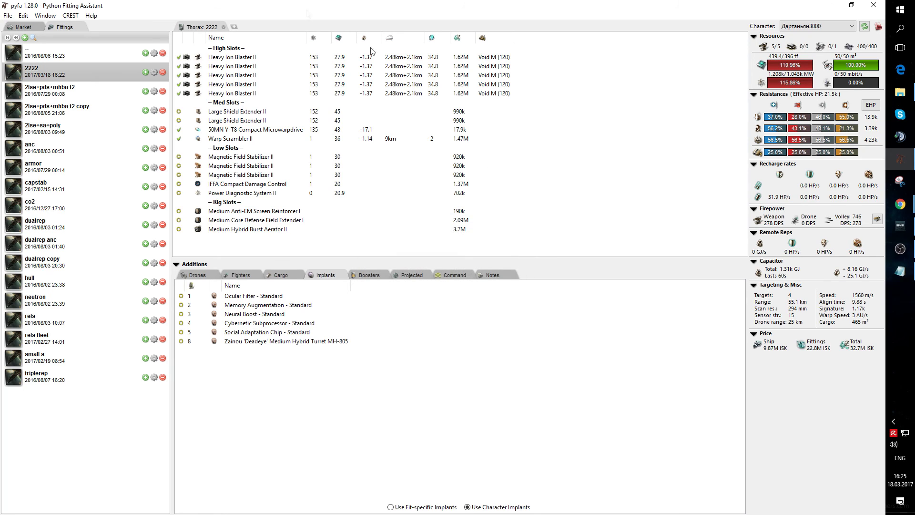
Step: Create a new implant set named standard in the Implant Set Editor
{"action": "left_click", "coordinate": [46, 15]}
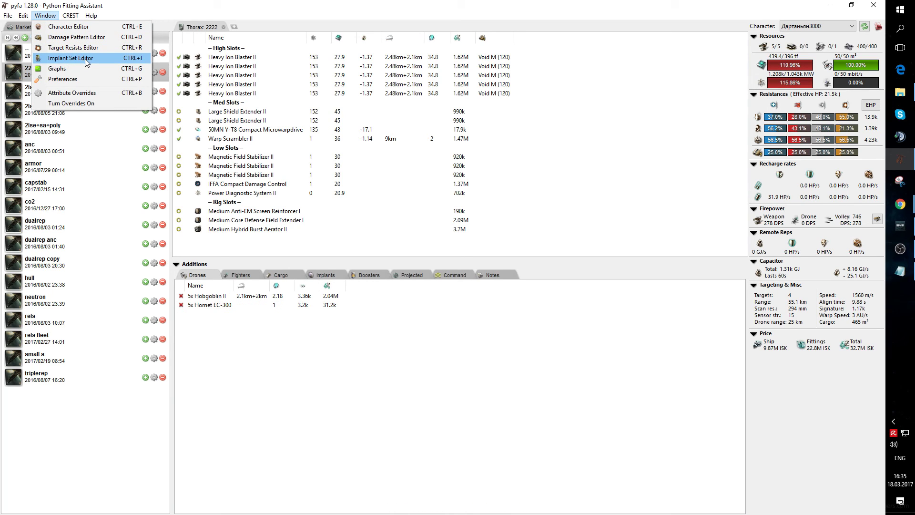
{"action": "left_click", "coordinate": [87, 62]}
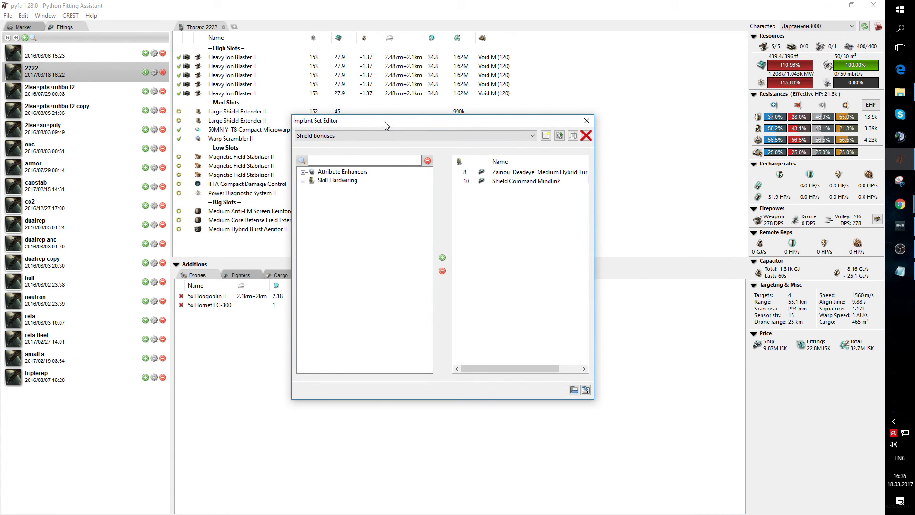
{"action": "left_click", "coordinate": [545, 136]}
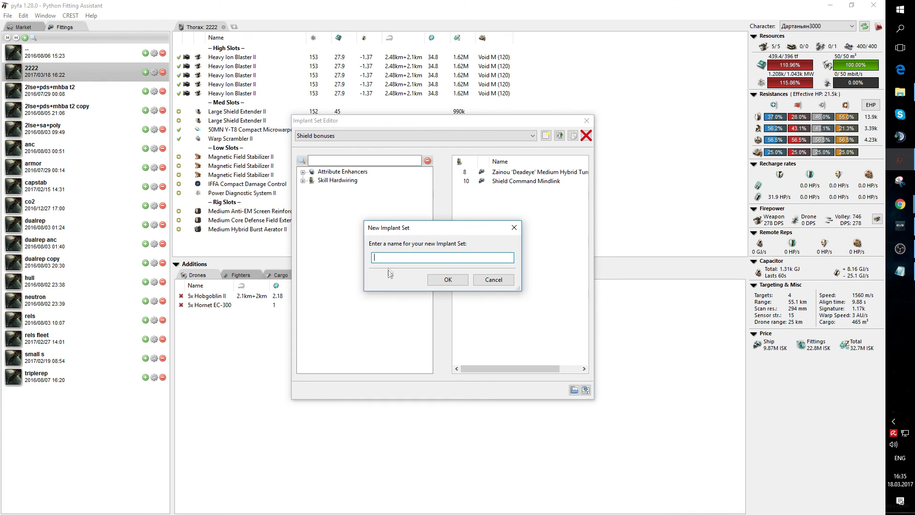
{"action": "type", "text": "standard"}
{"action": "key", "text": "Return"}
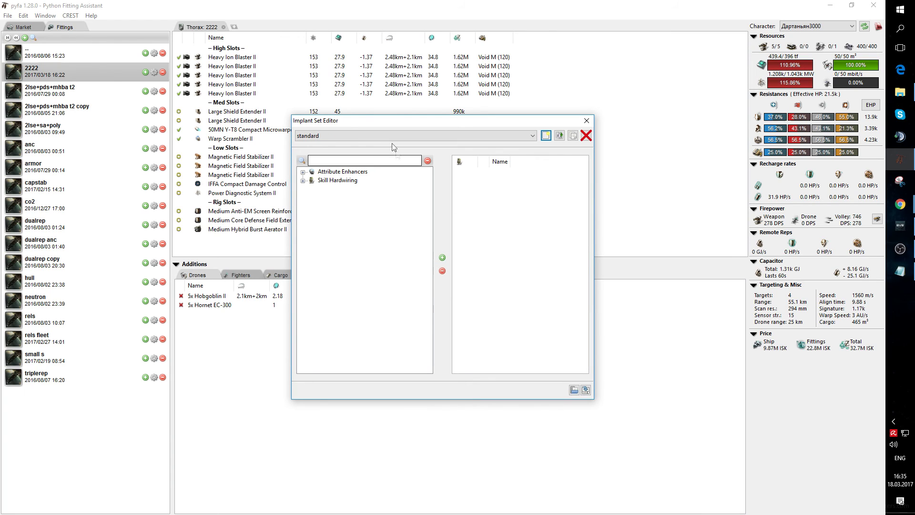
Step: Search for standa, fill the set with the Standard Cybernetic Subprocessor, Memory Augmentation, Neural Boost, Ocular Filter and Social Adaptation Chip, and close the editor
{"action": "left_click", "coordinate": [333, 161]}
{"action": "type", "text": "st"}
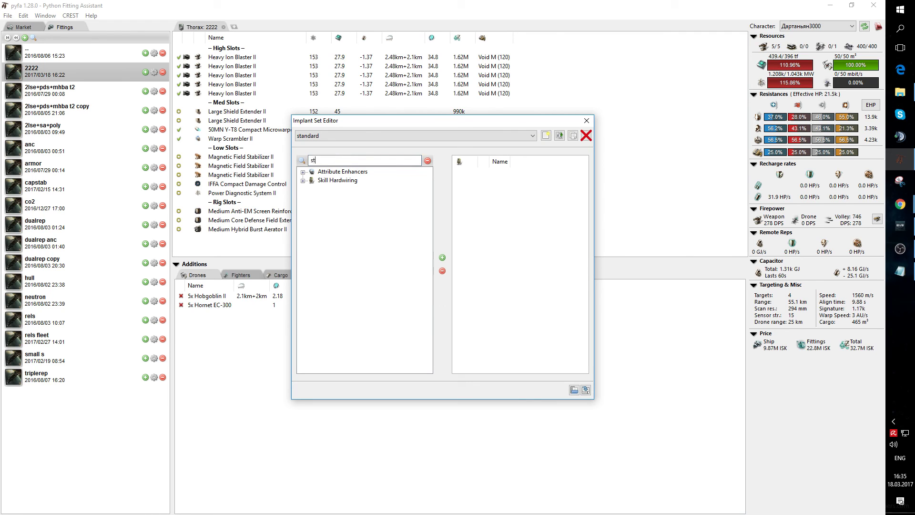
{"action": "type", "text": "anda"}
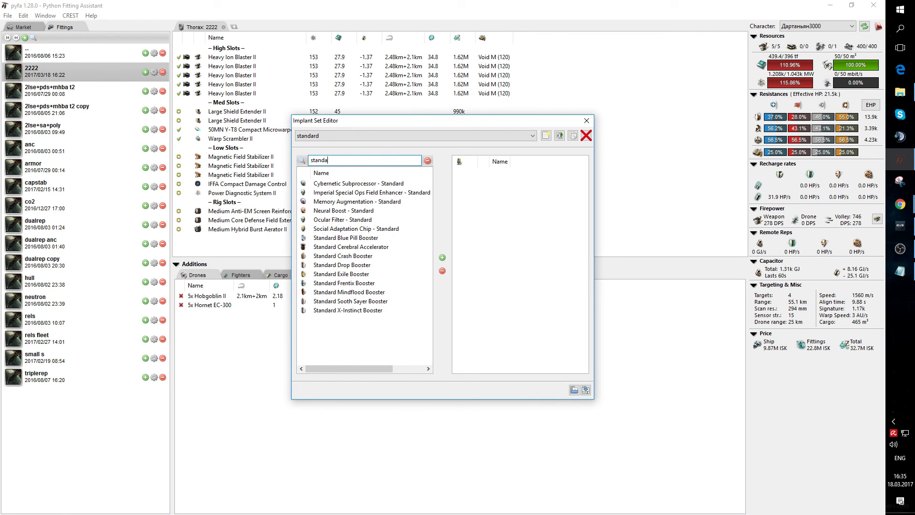
{"action": "double_click", "coordinate": [344, 184]}
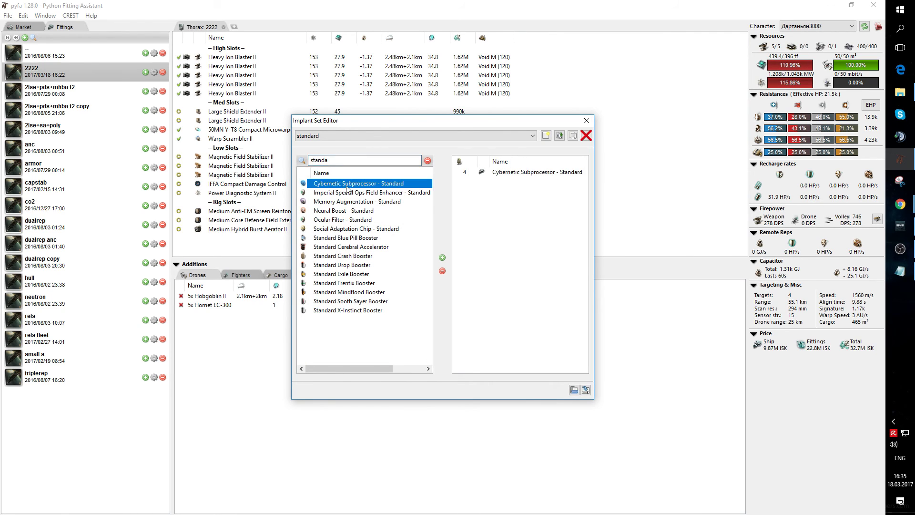
{"action": "double_click", "coordinate": [342, 202]}
{"action": "double_click", "coordinate": [333, 211]}
{"action": "double_click", "coordinate": [333, 221]}
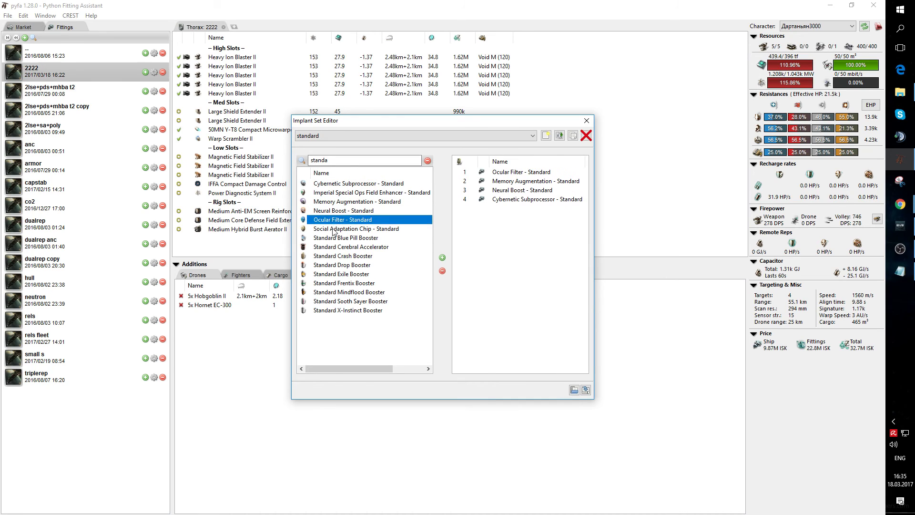
{"action": "double_click", "coordinate": [334, 230]}
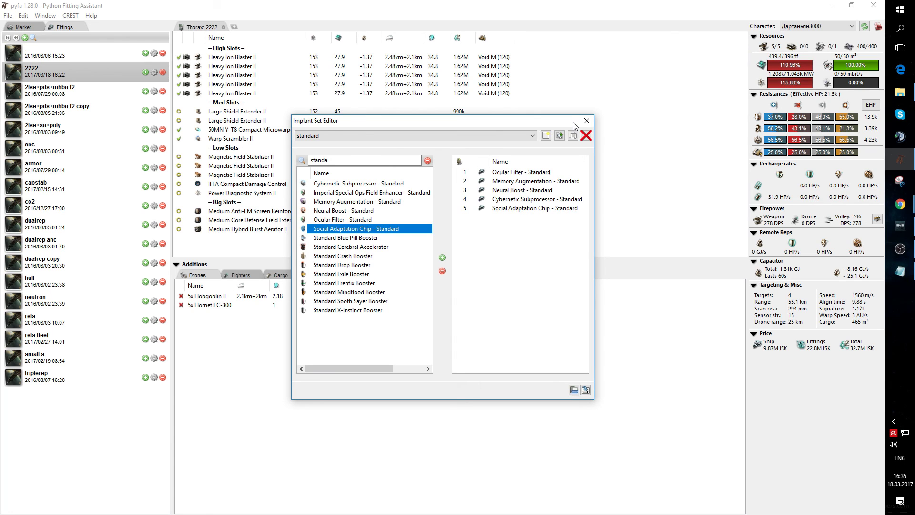
{"action": "left_click", "coordinate": [586, 123]}
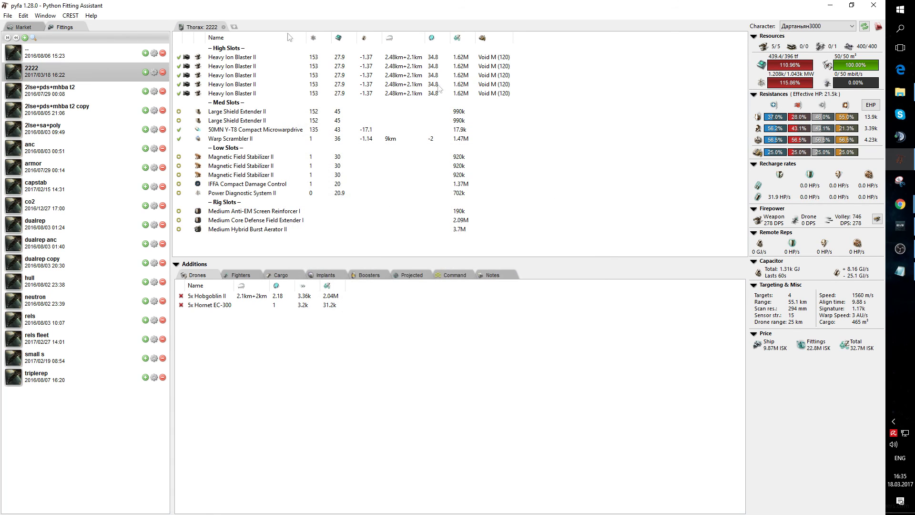
Step: Open the DPS graph for the Thorax 2222 fit, search fittings for vexor and add the Vexor shield fit to the graph
{"action": "left_click", "coordinate": [45, 15]}
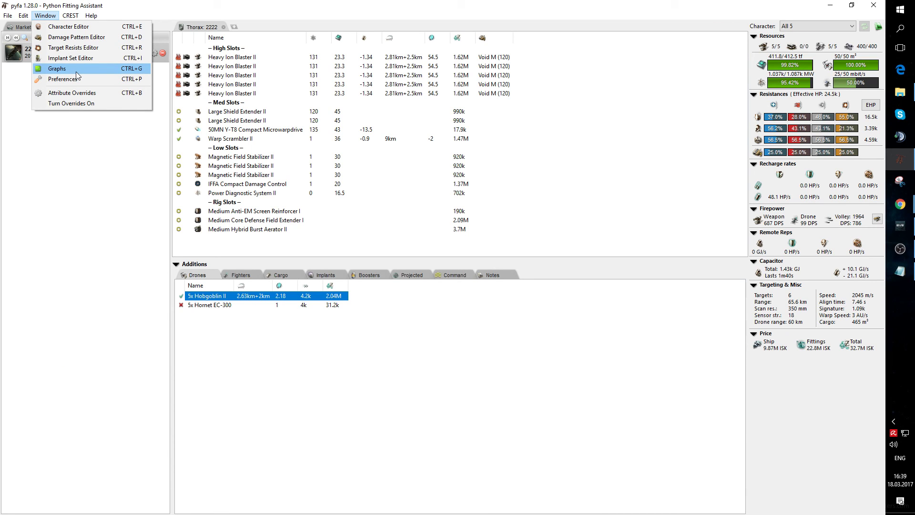
{"action": "left_click", "coordinate": [75, 72]}
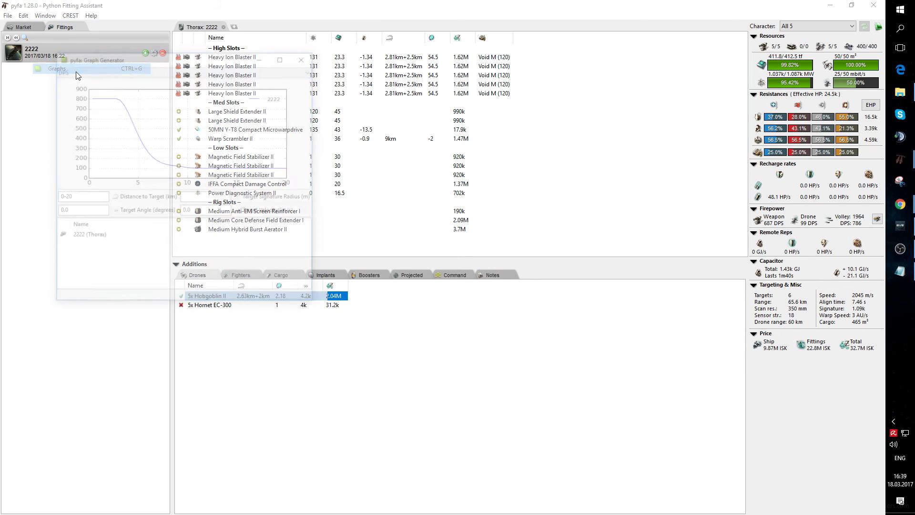
{"action": "left_click_drag", "start_coordinate": [164, 60], "coordinate": [666, 160]}
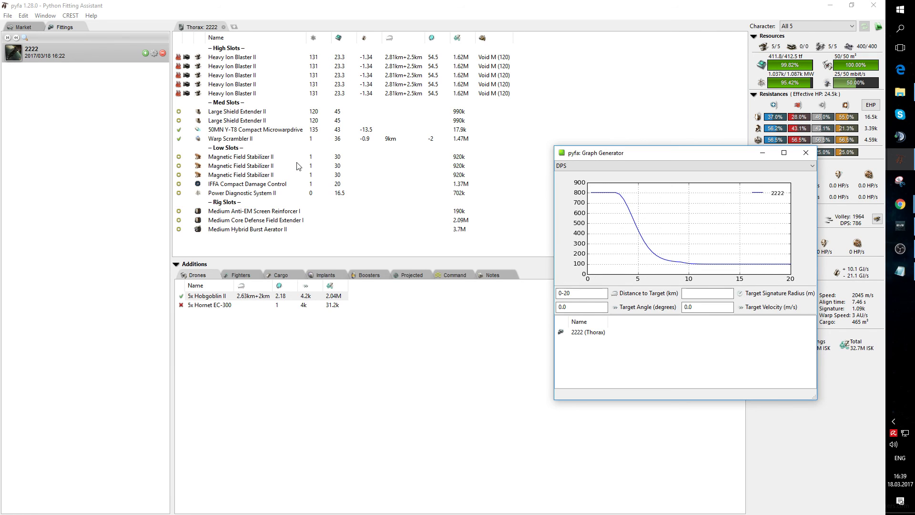
{"action": "left_click", "coordinate": [25, 29]}
{"action": "type", "text": "vexor"}
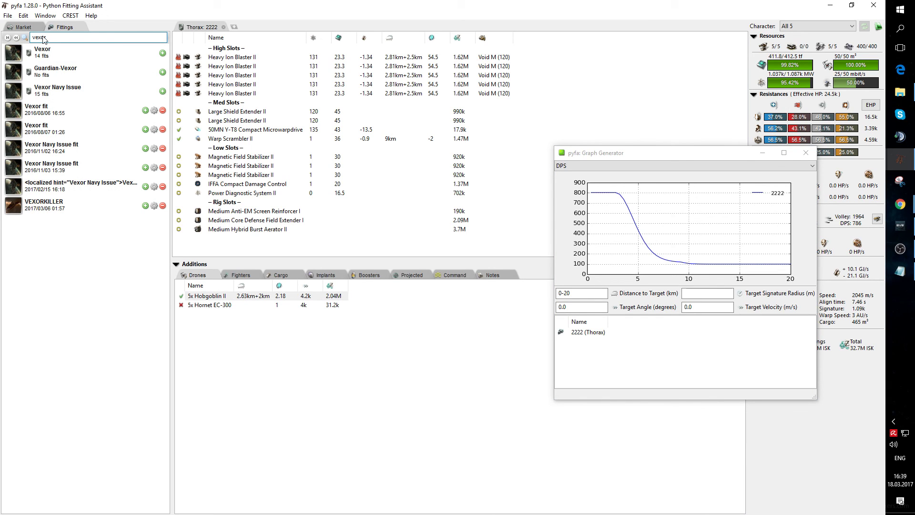
{"action": "left_click", "coordinate": [46, 51]}
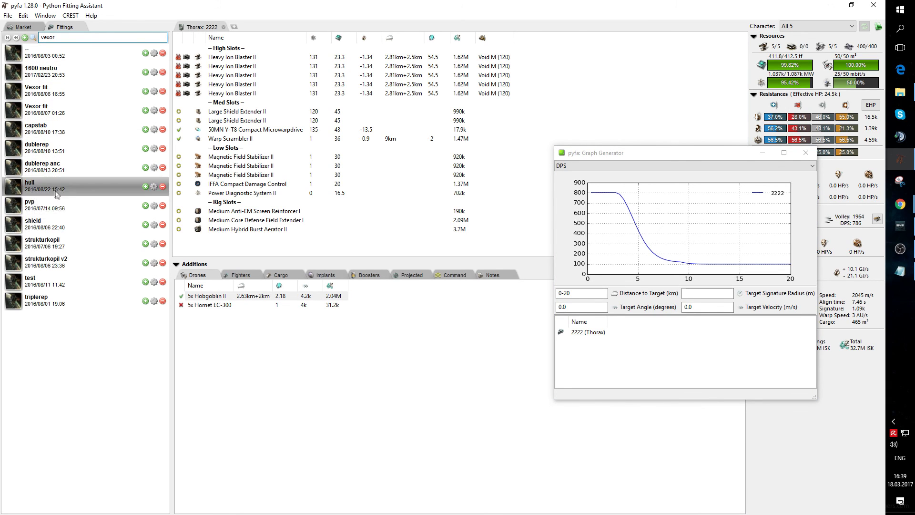
{"action": "left_click_drag", "start_coordinate": [95, 232], "coordinate": [600, 336]}
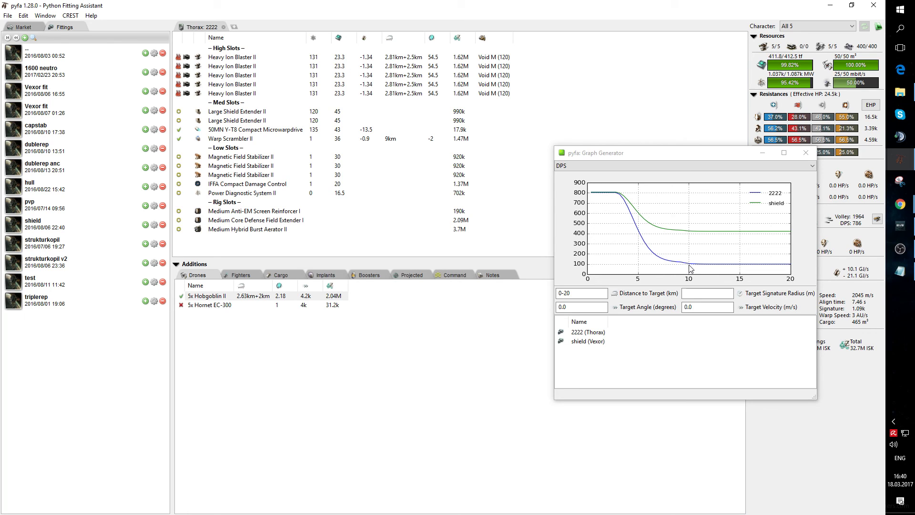
Step: Look at the distance and target signature radius inputs of the DPS graph, and close the Graph Generator
{"action": "left_click", "coordinate": [586, 294]}
{"action": "left_click", "coordinate": [716, 293]}
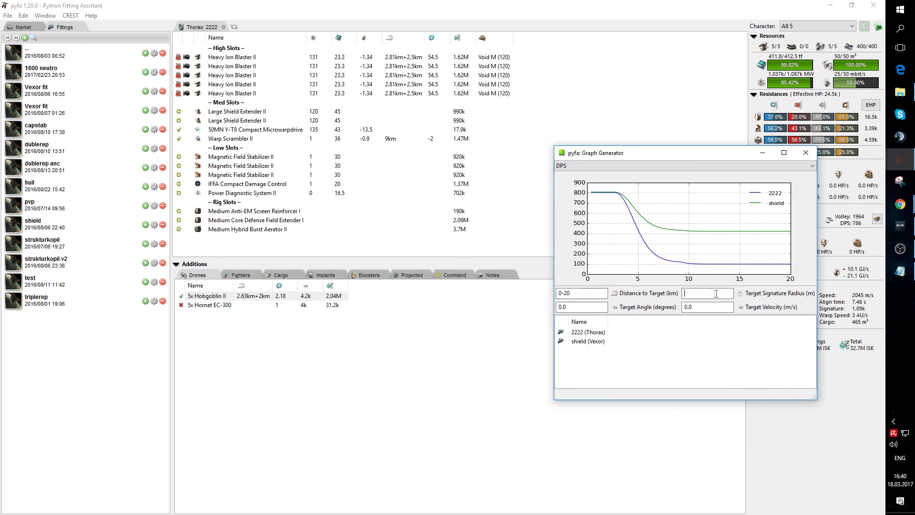
{"action": "key", "text": "Tab"}
{"action": "key", "text": "Tab"}
{"action": "left_click", "coordinate": [805, 153]}
Step: Open the preferences and look through the General, Network, HTML Export, CREST and Context Menu Panel pages
{"action": "left_click", "coordinate": [23, 15]}
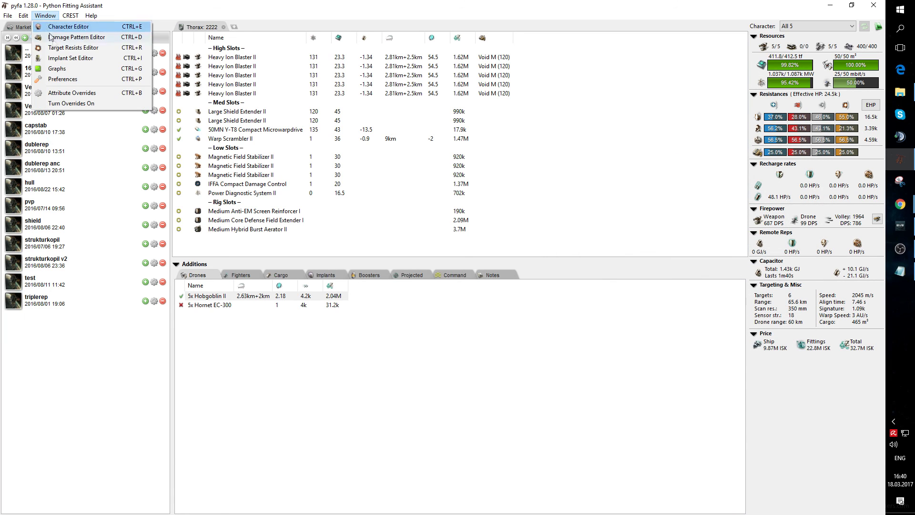
{"action": "left_click", "coordinate": [92, 81]}
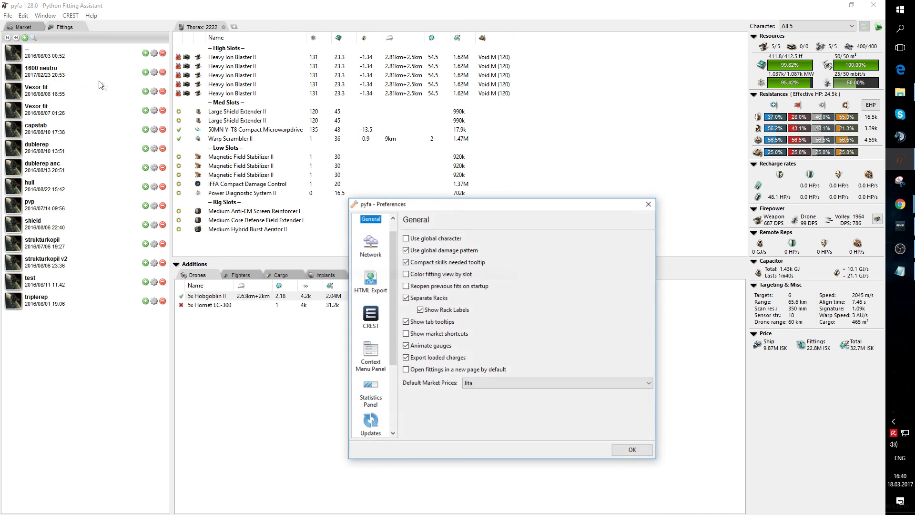
{"action": "left_click_drag", "start_coordinate": [516, 208], "coordinate": [518, 166]}
{"action": "left_click", "coordinate": [384, 205]}
{"action": "left_click", "coordinate": [381, 243]}
{"action": "left_click", "coordinate": [380, 274]}
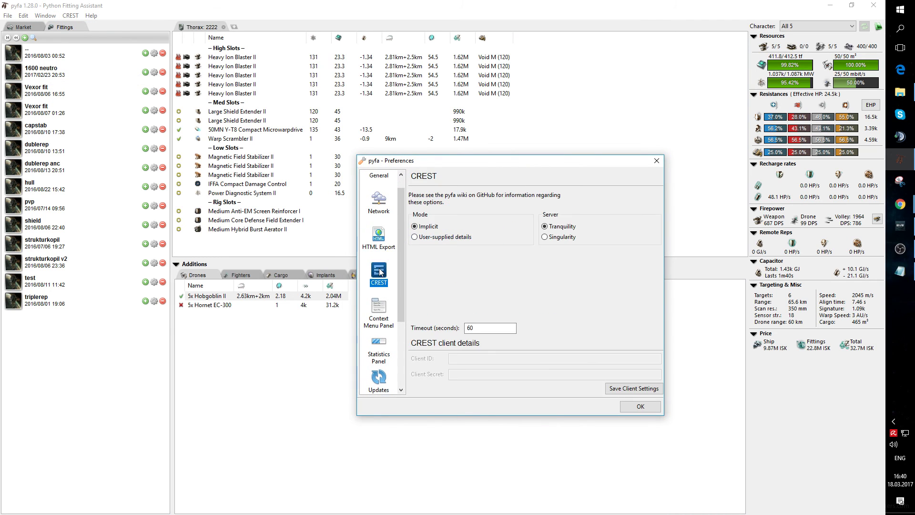
{"action": "left_click", "coordinate": [381, 313]}
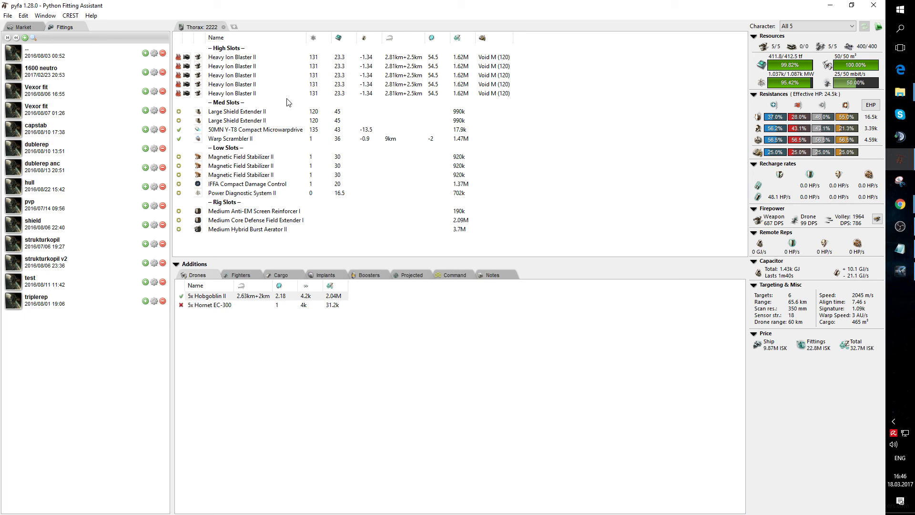
Step: Export the Thorax 2222 fit as an EVE XML fitting file named Thorax - 2222 in the Documents\EVE\Fittings folder
{"action": "left_click", "coordinate": [7, 15]}
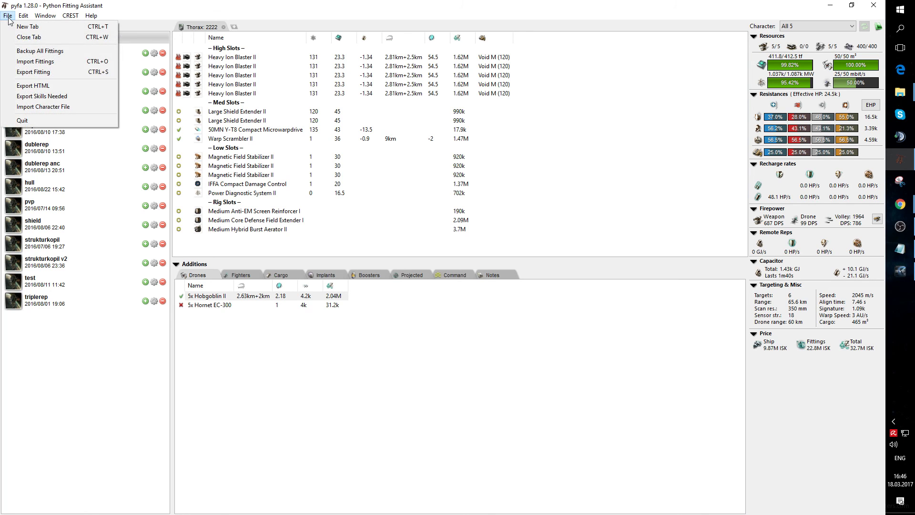
{"action": "left_click", "coordinate": [47, 76]}
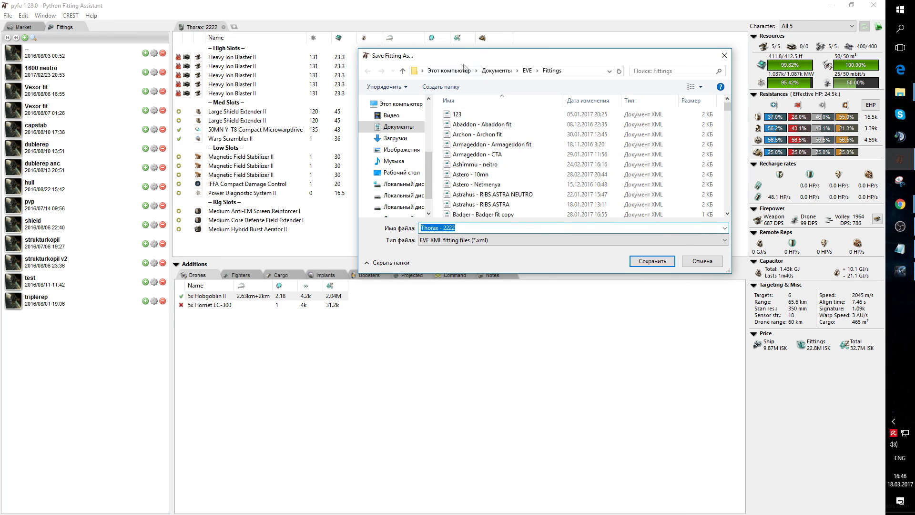
{"action": "left_click", "coordinate": [574, 74]}
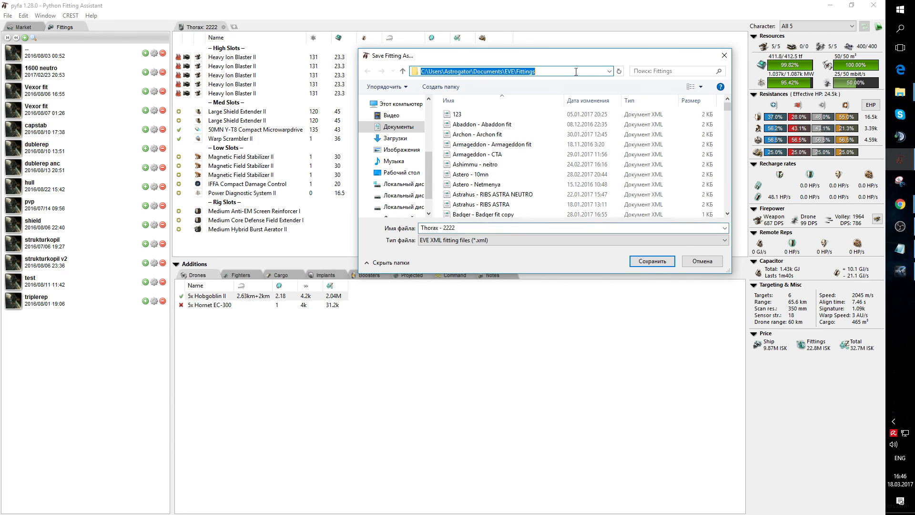
{"action": "left_click", "coordinate": [434, 72]}
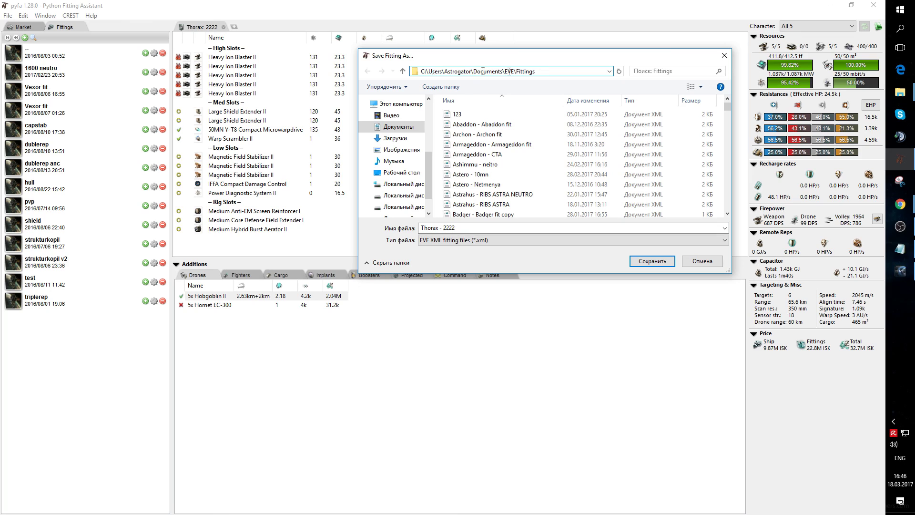
{"action": "left_click_drag", "start_coordinate": [423, 71], "coordinate": [444, 72]}
{"action": "left_click", "coordinate": [445, 72]}
{"action": "left_click_drag", "start_coordinate": [446, 72], "coordinate": [471, 72]}
{"action": "left_click", "coordinate": [472, 71]}
{"action": "left_click_drag", "start_coordinate": [473, 71], "coordinate": [502, 73]}
{"action": "left_click", "coordinate": [507, 71]}
{"action": "mouse_move", "coordinate": [515, 71]}
{"action": "left_mouse_down"}
{"action": "mouse_move", "coordinate": [541, 71]}
{"action": "mouse_move", "coordinate": [517, 71]}
{"action": "left_mouse_up"}
{"action": "left_click", "coordinate": [536, 71]}
{"action": "left_click", "coordinate": [541, 71]}
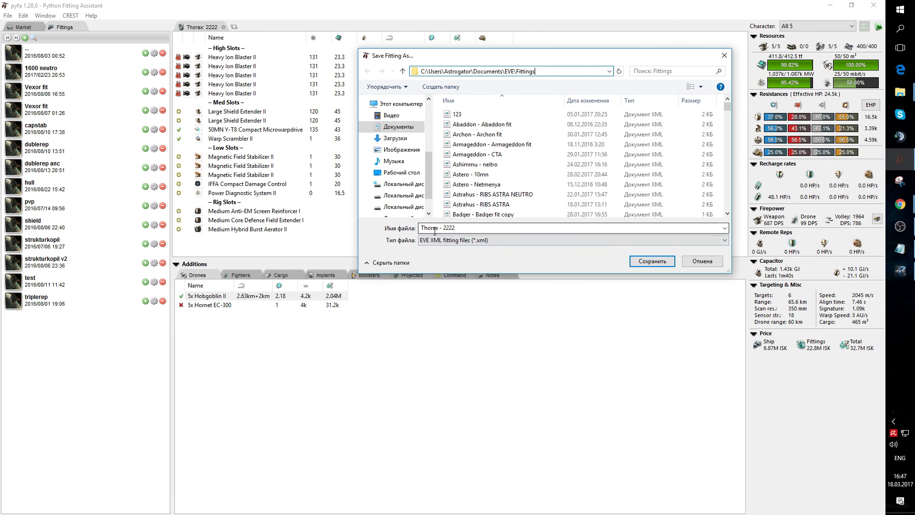
{"action": "left_click", "coordinate": [656, 262]}
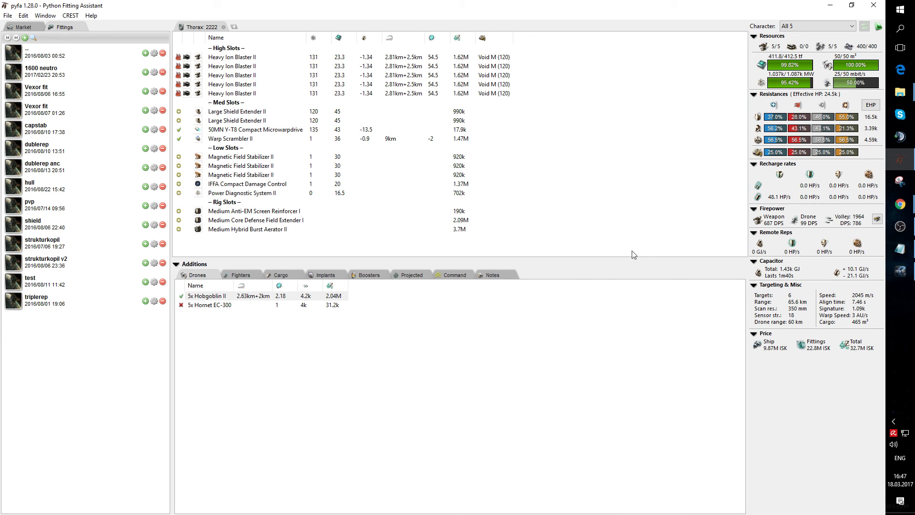
Step: Switch to the EVE Online client and open the ship fitting window with its ships and fittings browser shown
{"action": "left_click", "coordinate": [900, 270]}
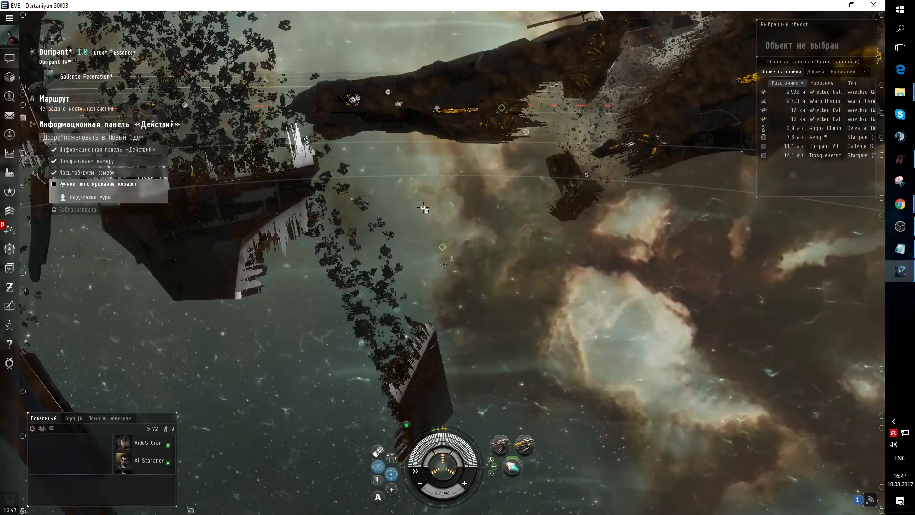
{"action": "key", "text": "ctrl+d"}
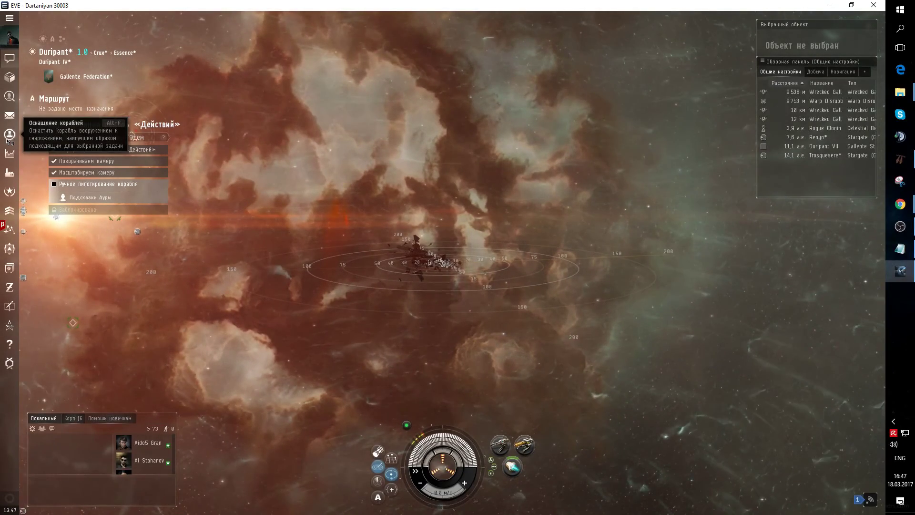
{"action": "left_click", "coordinate": [7, 138]}
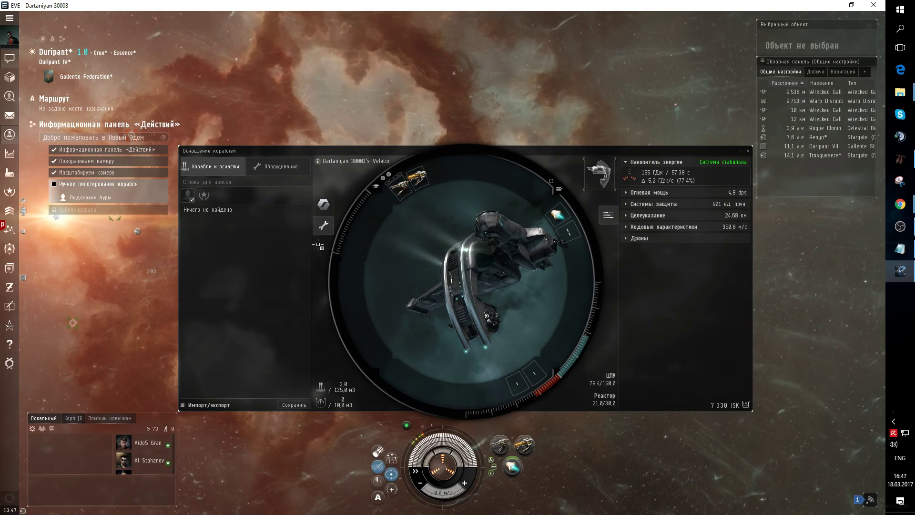
{"action": "left_click", "coordinate": [305, 220]}
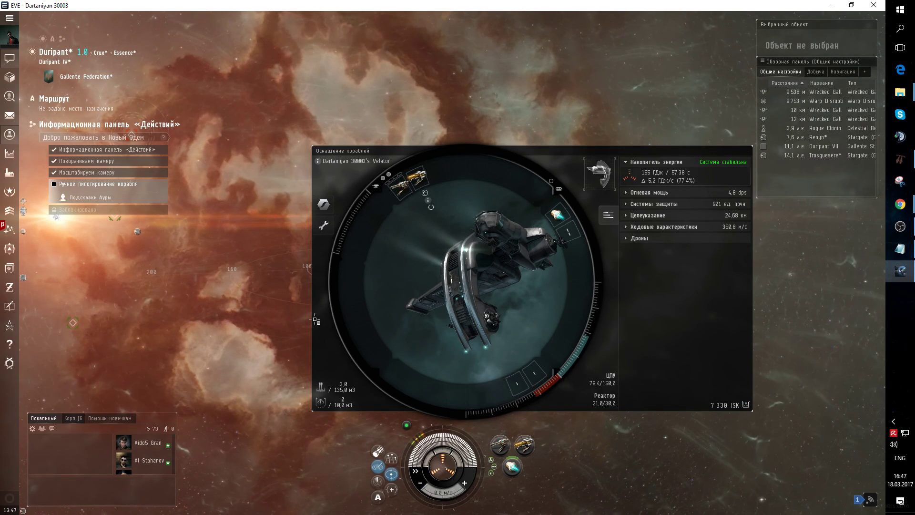
{"action": "left_click_drag", "start_coordinate": [547, 152], "coordinate": [514, 110]}
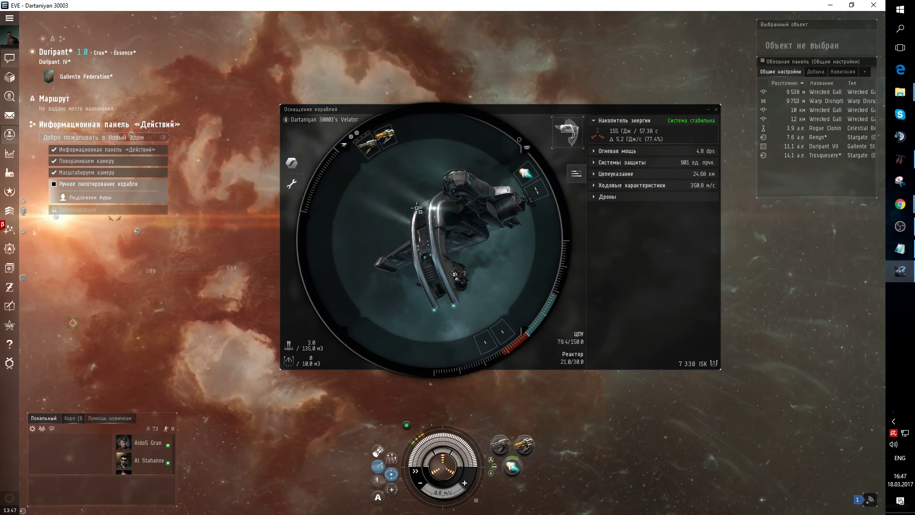
{"action": "left_click", "coordinate": [291, 185]}
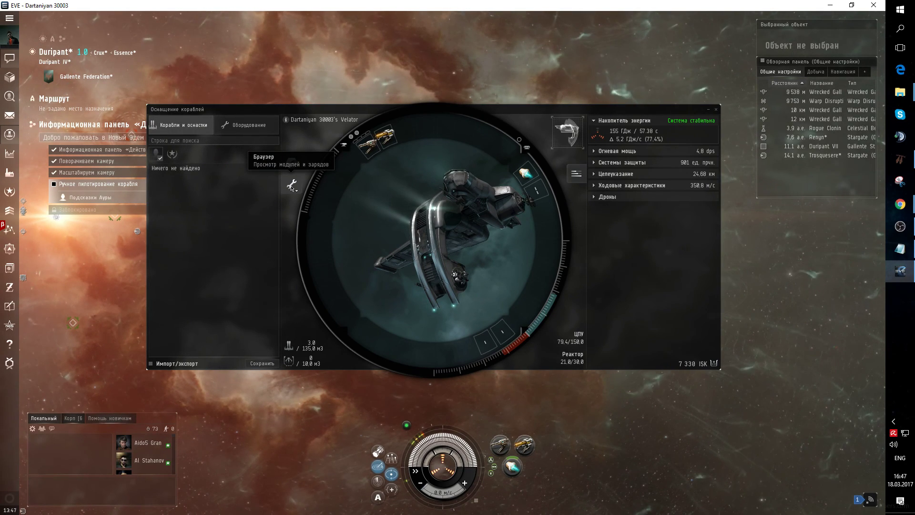
Step: Import the 2222 fitting from the file Thorax - 2222 into the game's saved fittings
{"action": "left_click", "coordinate": [177, 364]}
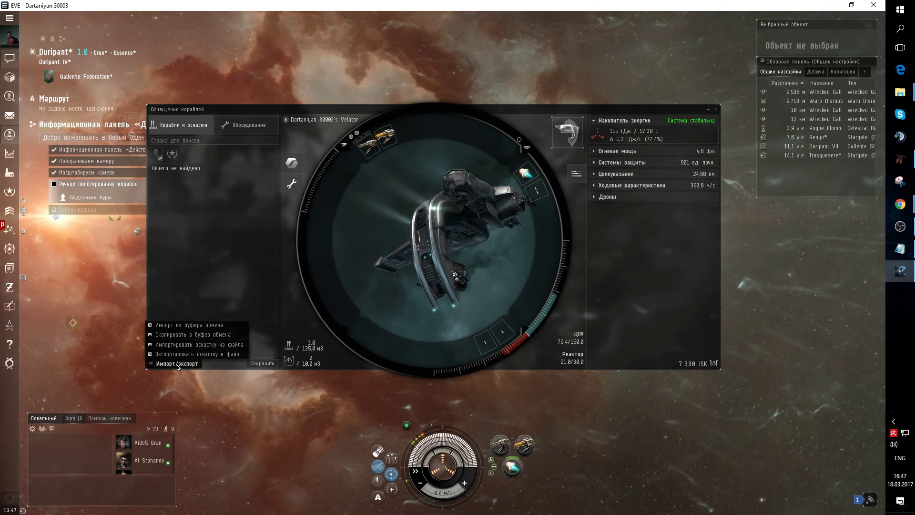
{"action": "left_click", "coordinate": [191, 345]}
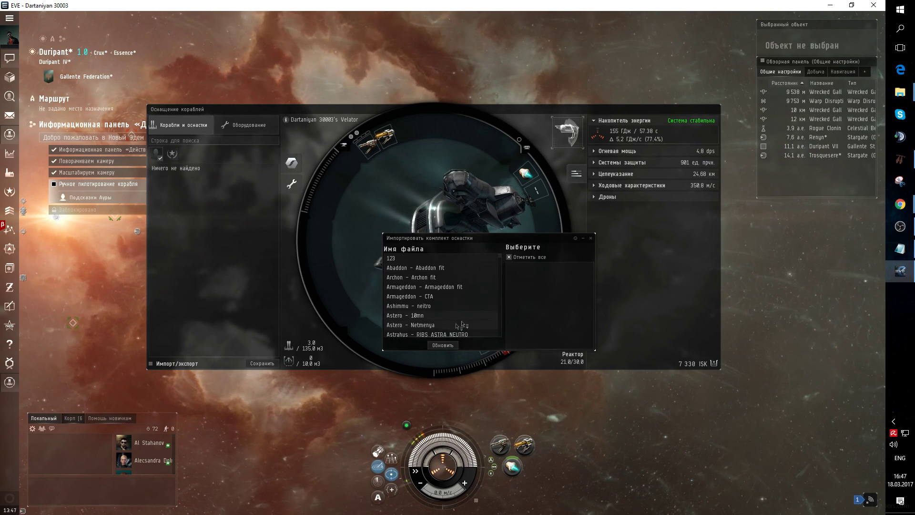
{"action": "scroll", "coordinate": [469, 294], "scroll_direction": "down", "scroll_amount": 3}
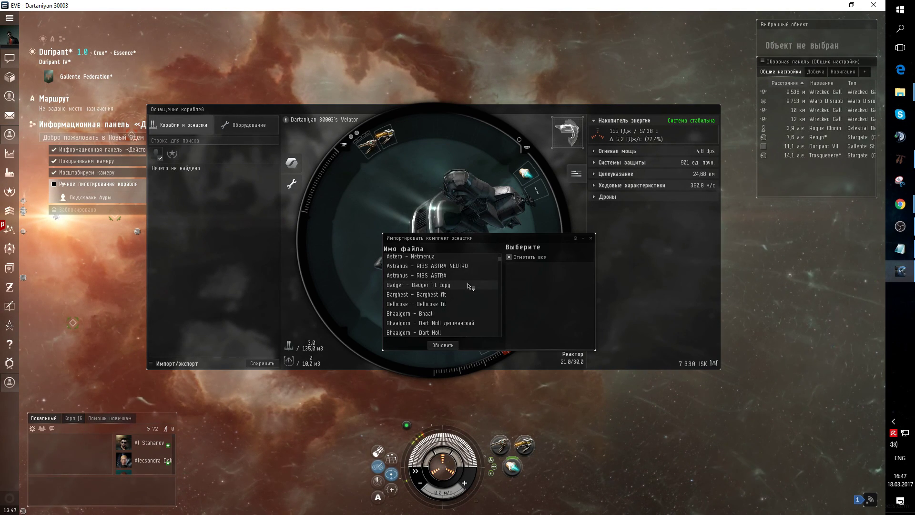
{"action": "scroll", "coordinate": [480, 275], "scroll_direction": "up", "scroll_amount": 1}
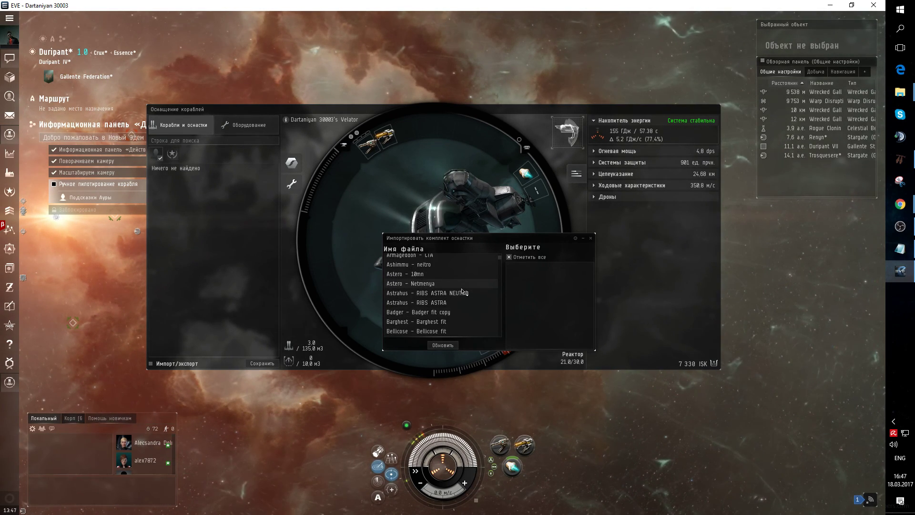
{"action": "scroll", "coordinate": [481, 277], "scroll_direction": "up", "scroll_amount": 2}
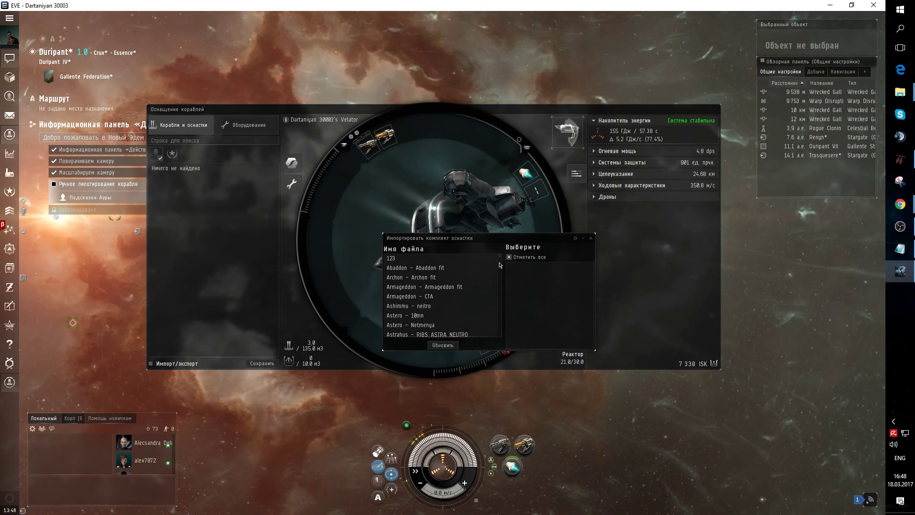
{"action": "scroll", "coordinate": [470, 304], "scroll_direction": "down", "scroll_amount": 10}
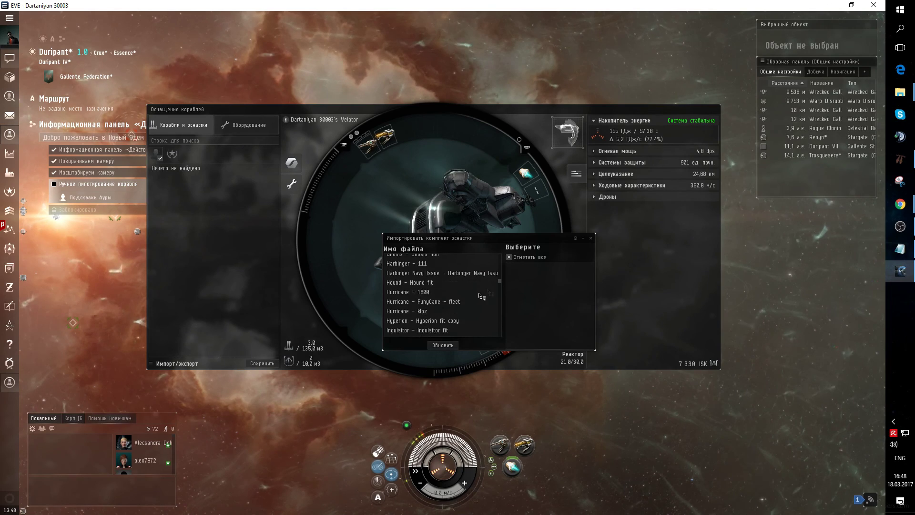
{"action": "scroll", "coordinate": [469, 304], "scroll_direction": "down", "scroll_amount": 12}
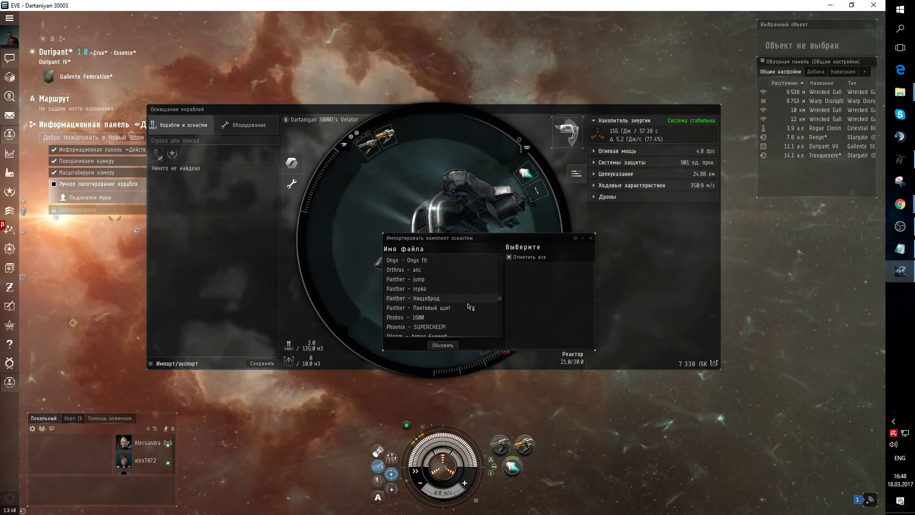
{"action": "scroll", "coordinate": [471, 306], "scroll_direction": "down", "scroll_amount": 12}
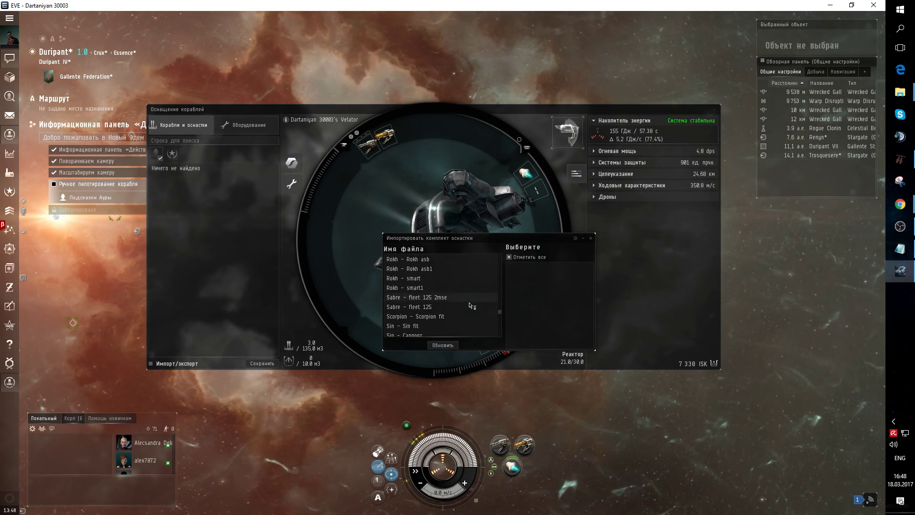
{"action": "scroll", "coordinate": [471, 306], "scroll_direction": "down", "scroll_amount": 8}
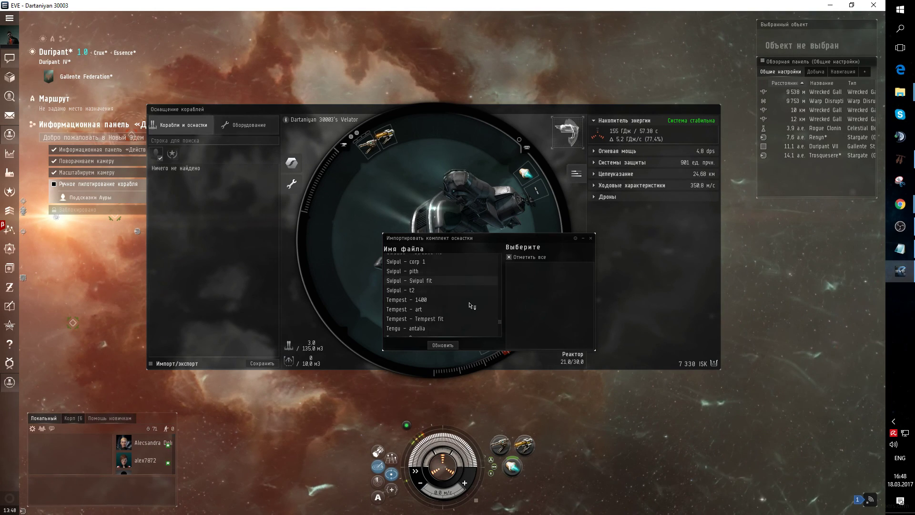
{"action": "scroll", "coordinate": [471, 306], "scroll_direction": "down", "scroll_amount": 3}
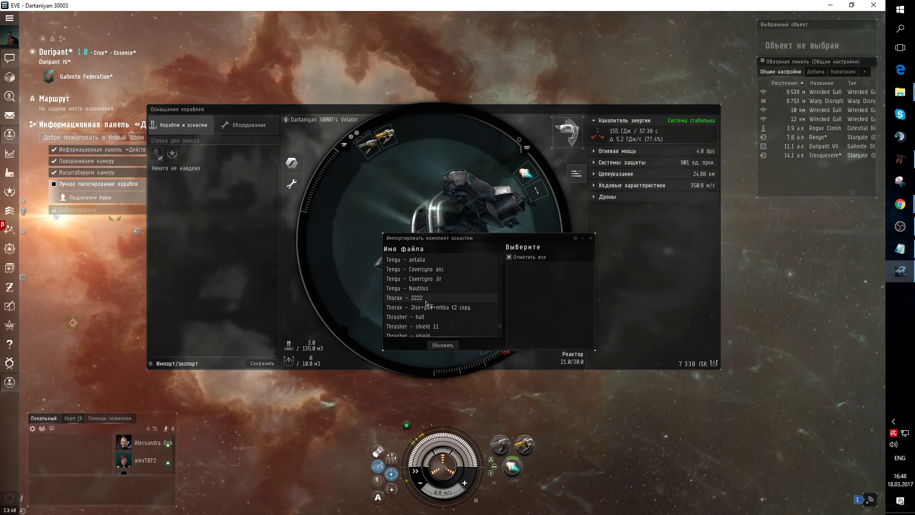
{"action": "left_click", "coordinate": [421, 301]}
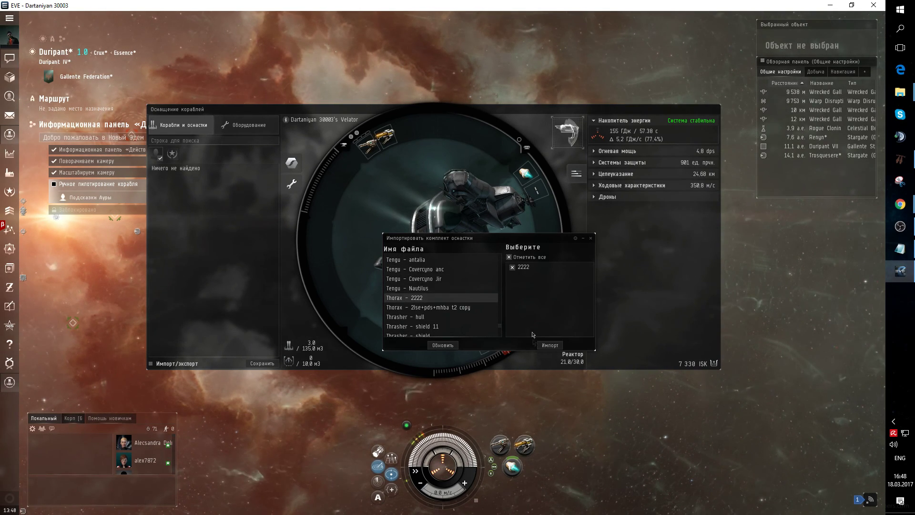
{"action": "left_click", "coordinate": [548, 345]}
Step: Find the imported 2222 fitting under Cruiser, Gallente, Thorax and open it in simulation to inspect the ship
{"action": "left_click", "coordinate": [167, 168]}
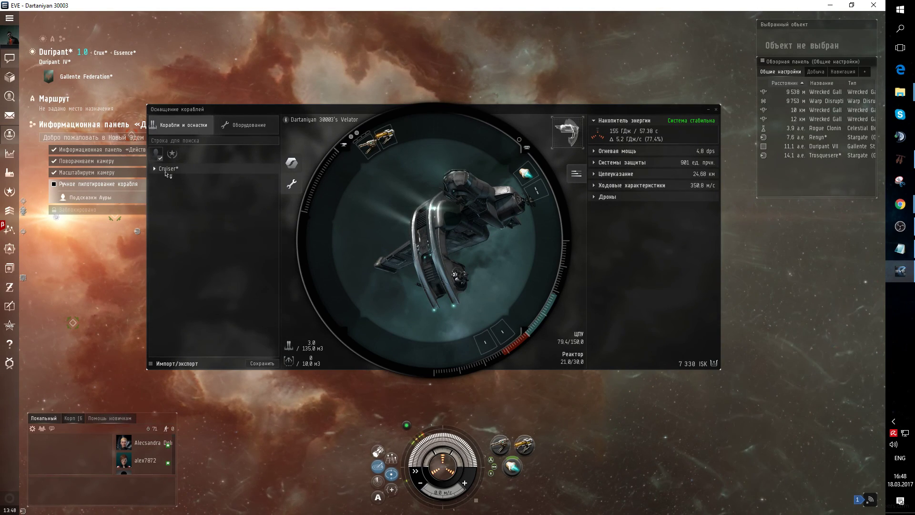
{"action": "left_click", "coordinate": [181, 179]}
{"action": "left_click", "coordinate": [195, 193]}
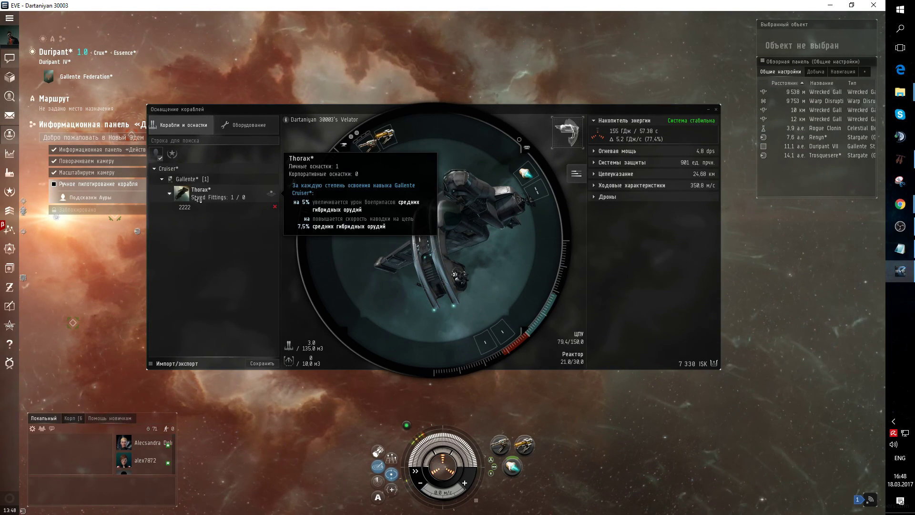
{"action": "double_click", "coordinate": [195, 210]}
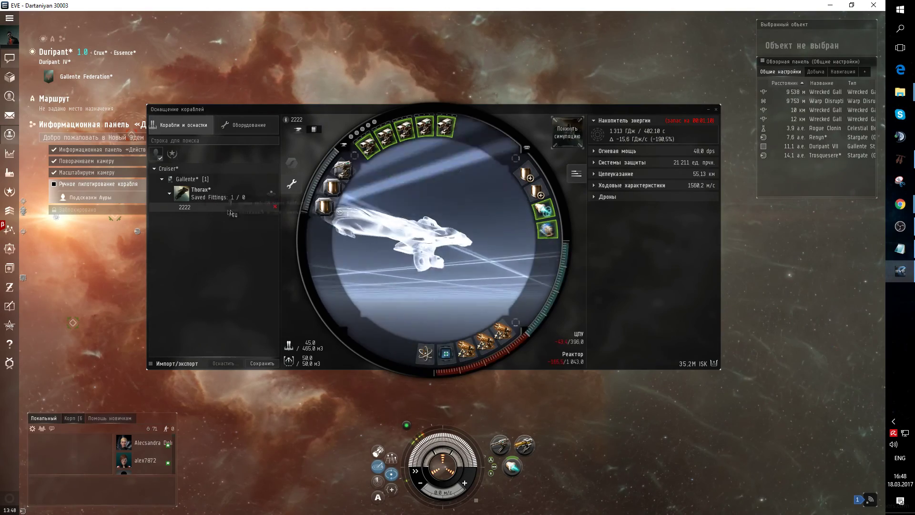
{"action": "left_click_drag", "start_coordinate": [419, 248], "coordinate": [450, 254]}
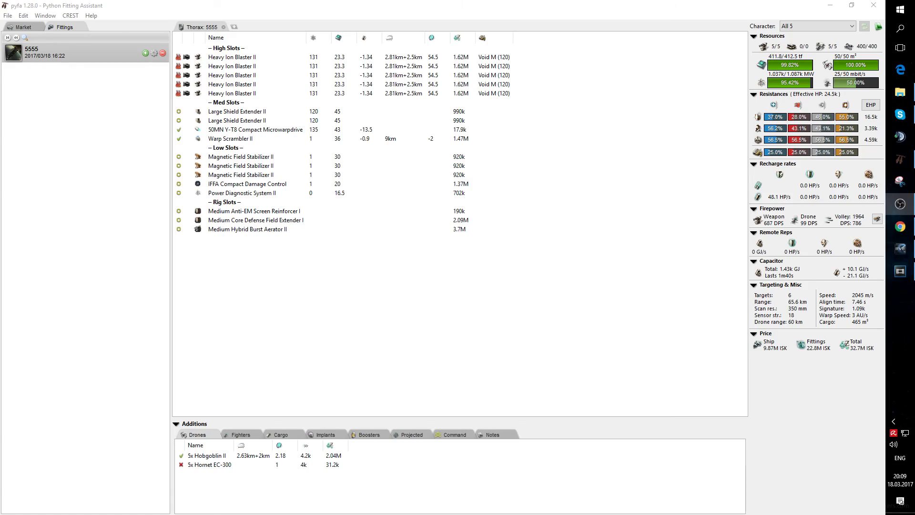